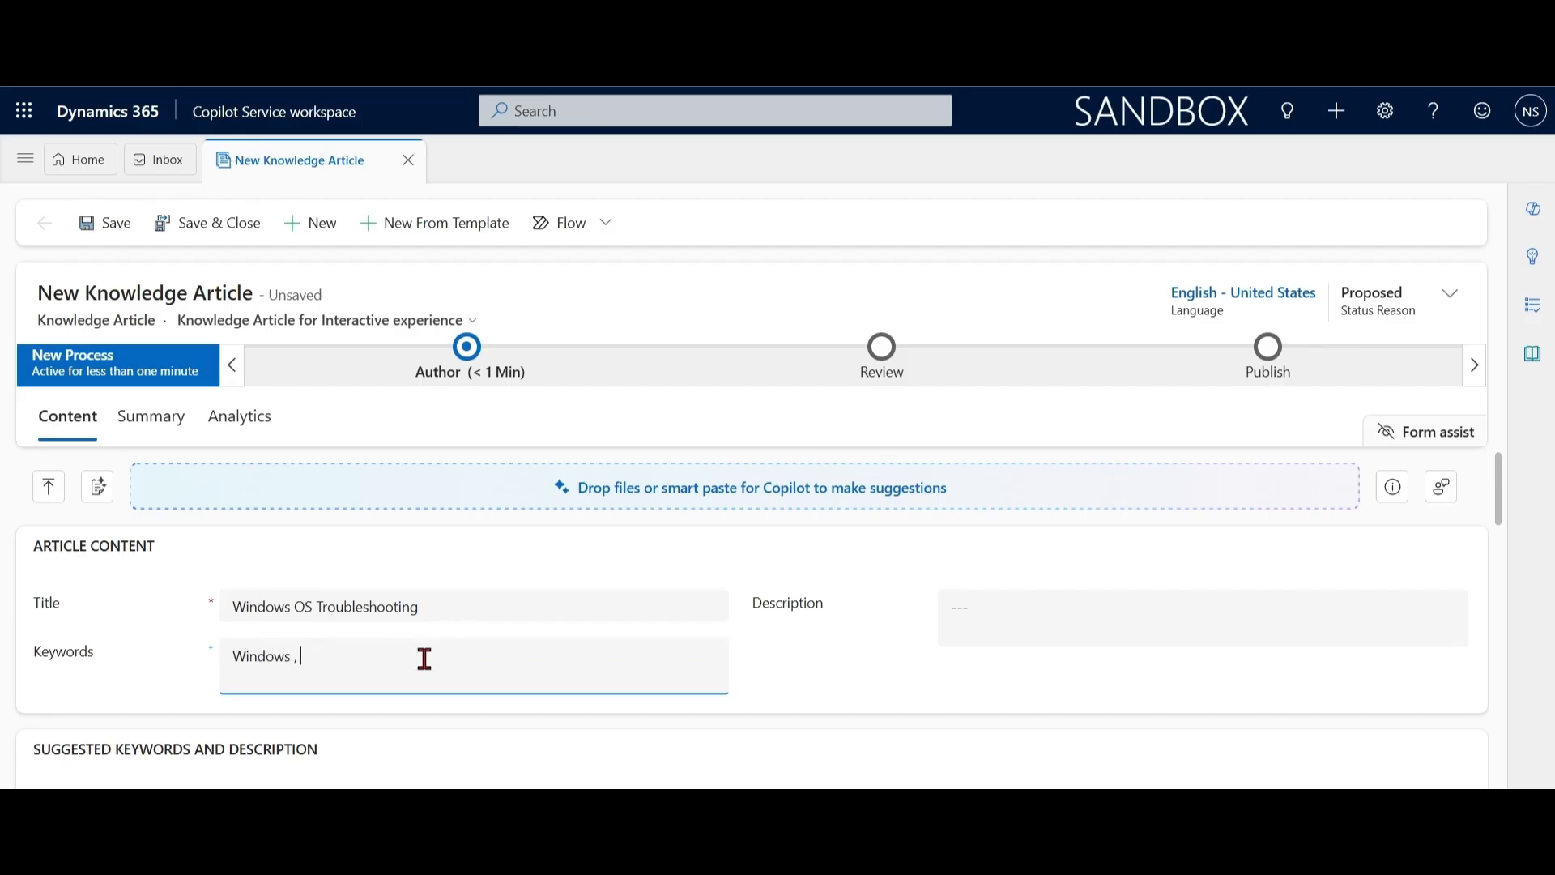
# Step: Complete the keywords as "Windows , OS issues , OS Bug", enter the description "This article is to support OS related issues", and save
pyautogui.write('OS issues , OS Bug')
pyautogui.click(1008, 609)
pyautogui.write('This article is to su')
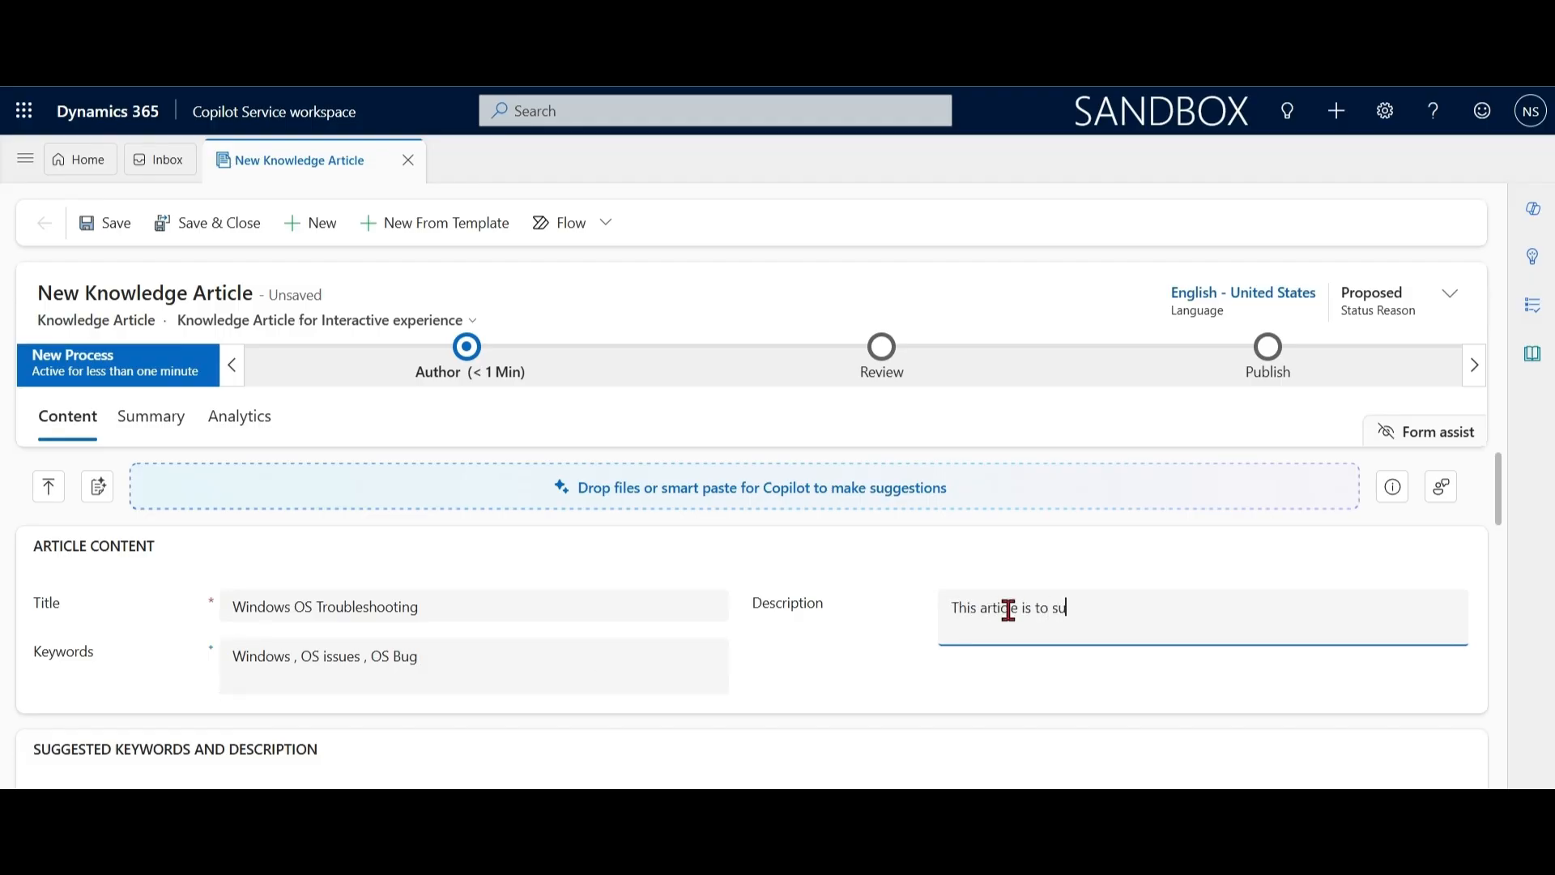
pyautogui.write('pport OS related issues')
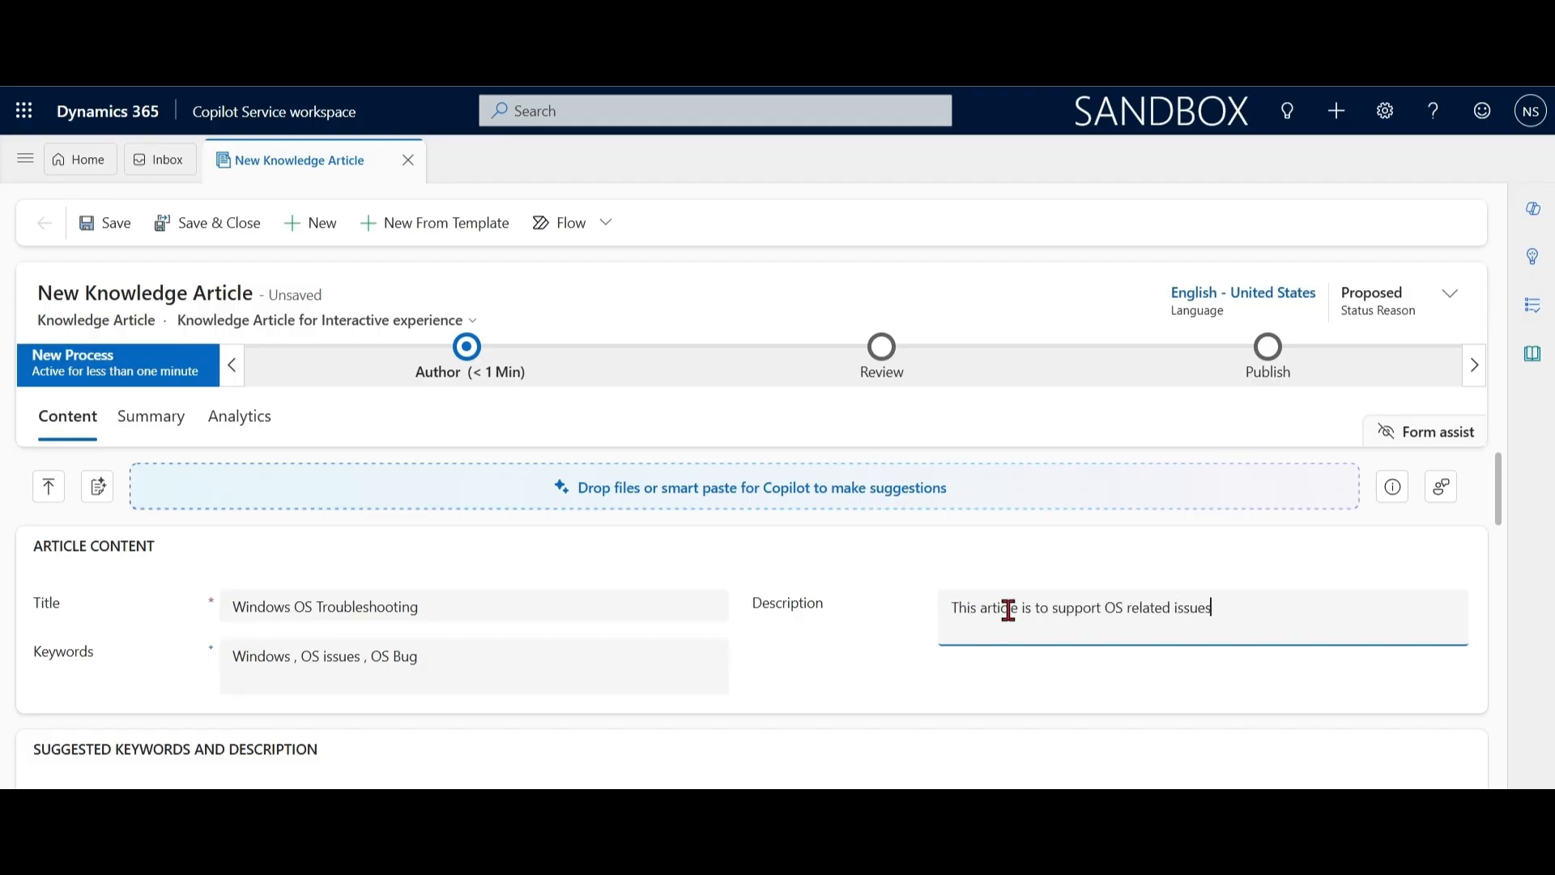
pyautogui.click(448, 393)
pyautogui.click(114, 229)
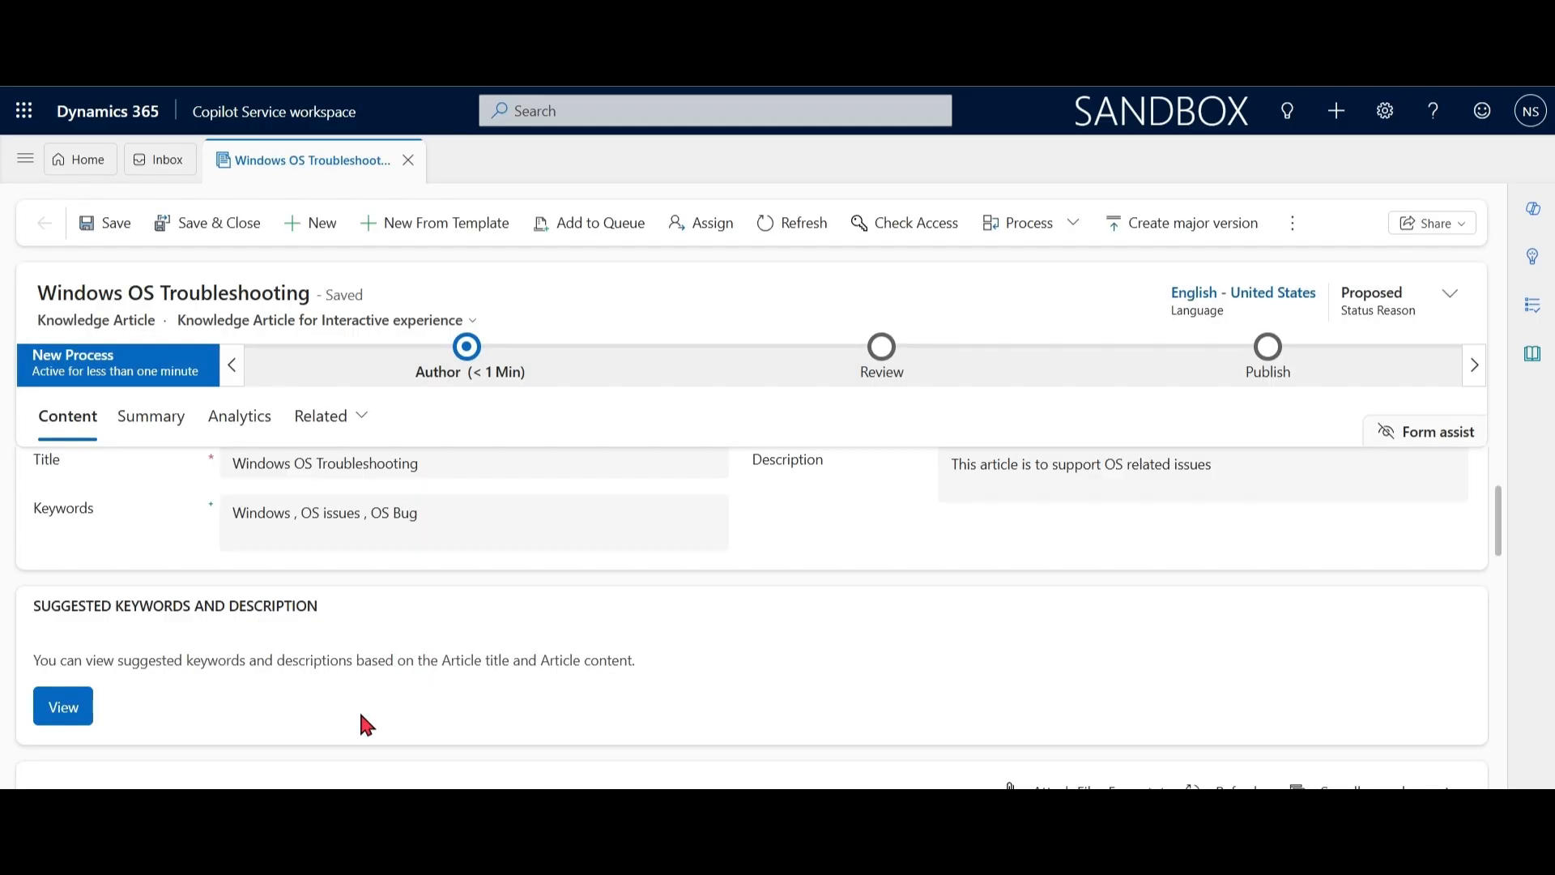
# Step: Add the suggested keyword "troubleshooting" to the article's keywords, apply the change and save the article
pyautogui.click(57, 726)
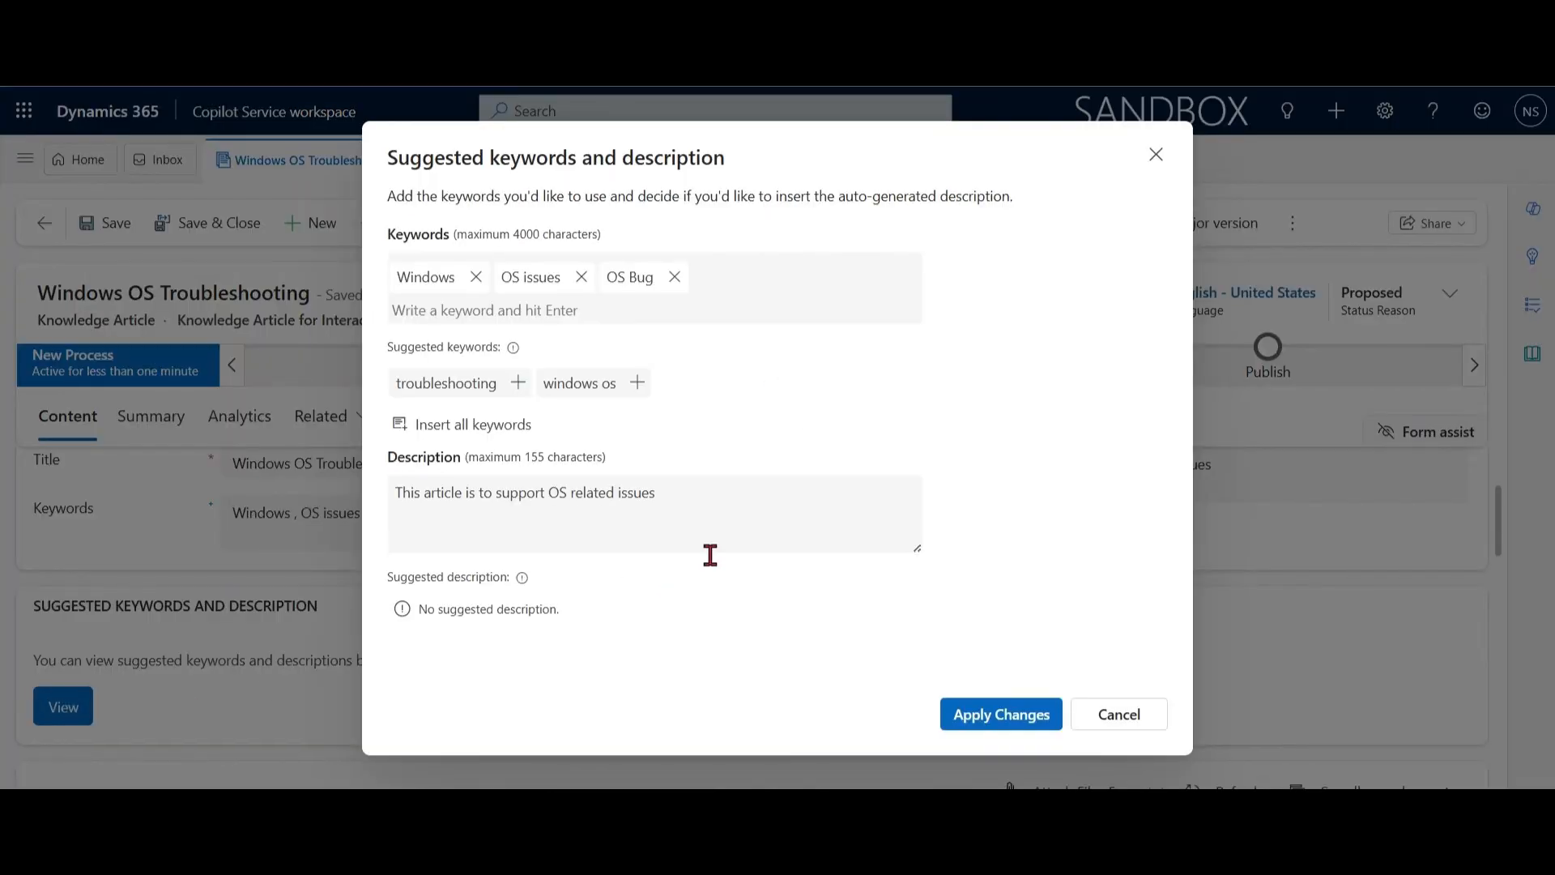
pyautogui.click(518, 383)
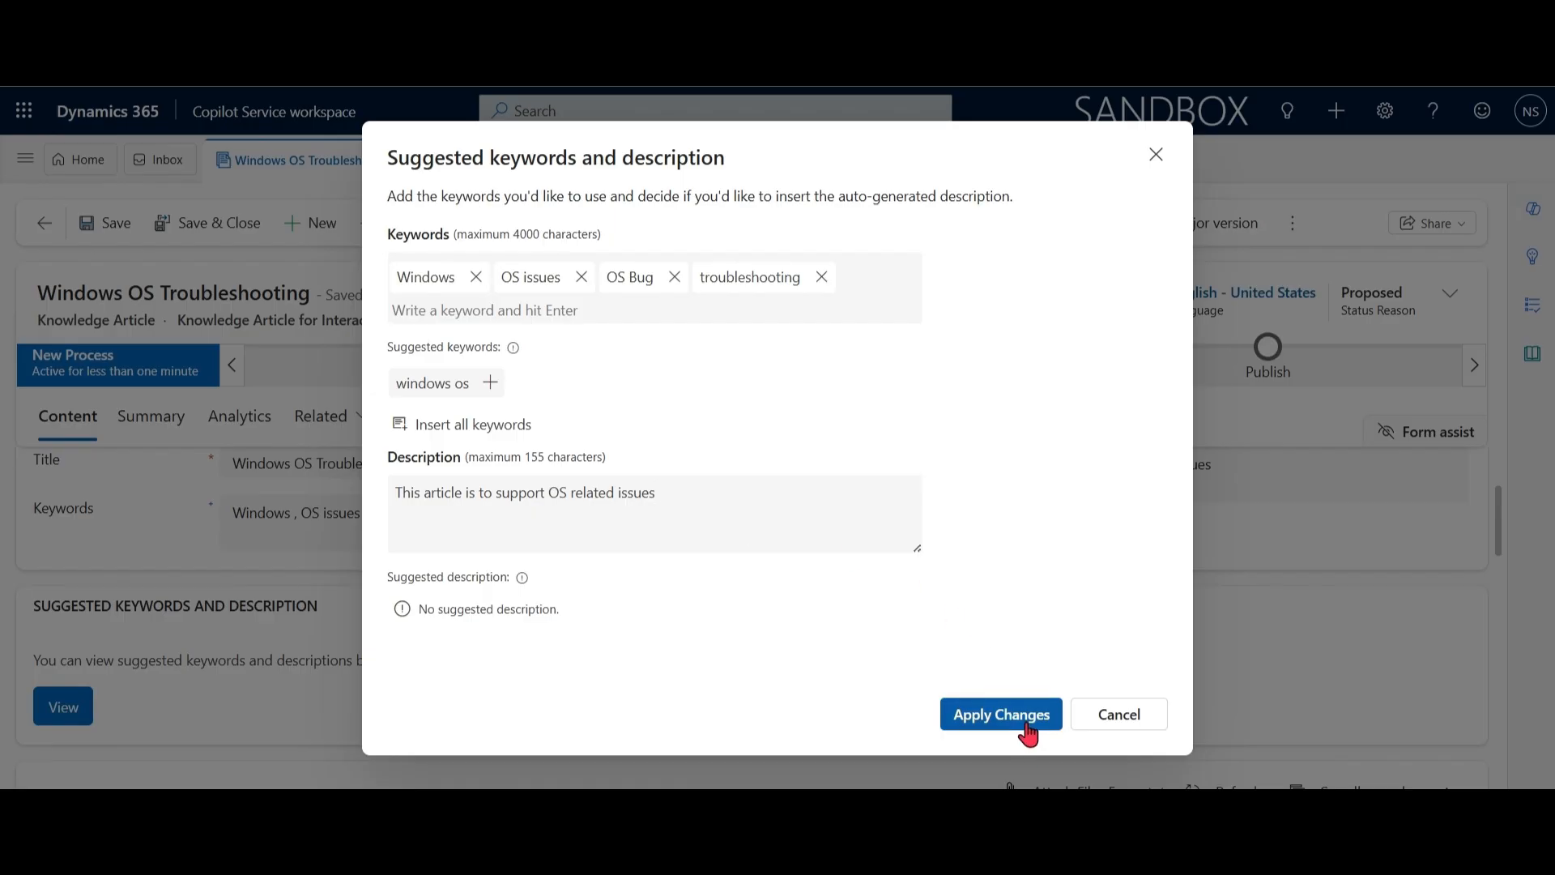
pyautogui.click(1001, 714)
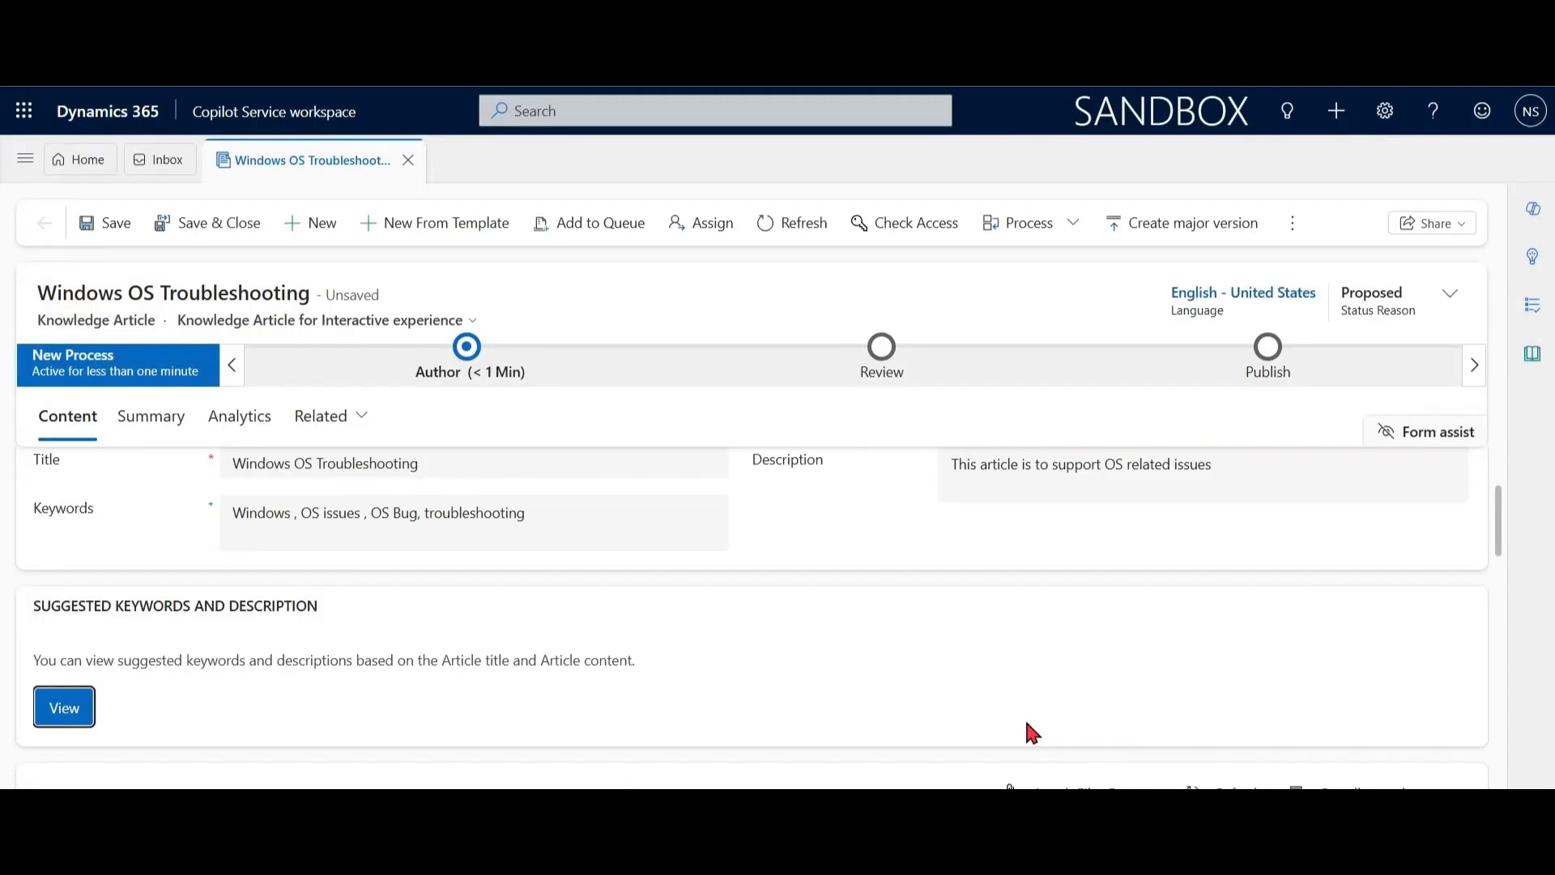
pyautogui.doubleClick(502, 516)
pyautogui.click(597, 520)
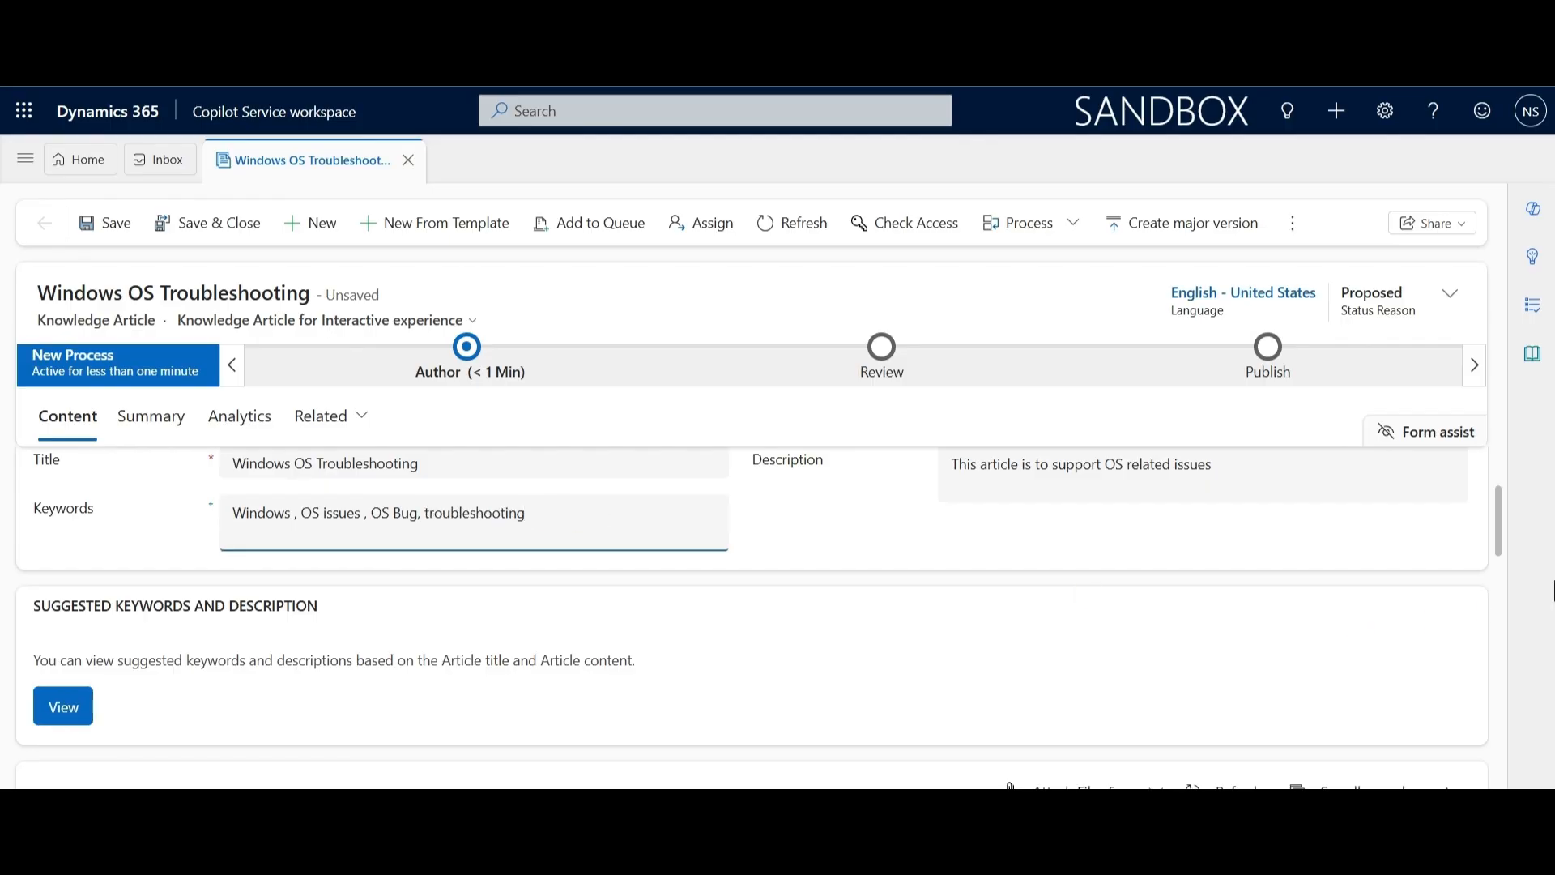
pyautogui.moveTo(1495, 514); pyautogui.dragTo(1495, 481)
pyautogui.click(116, 234)
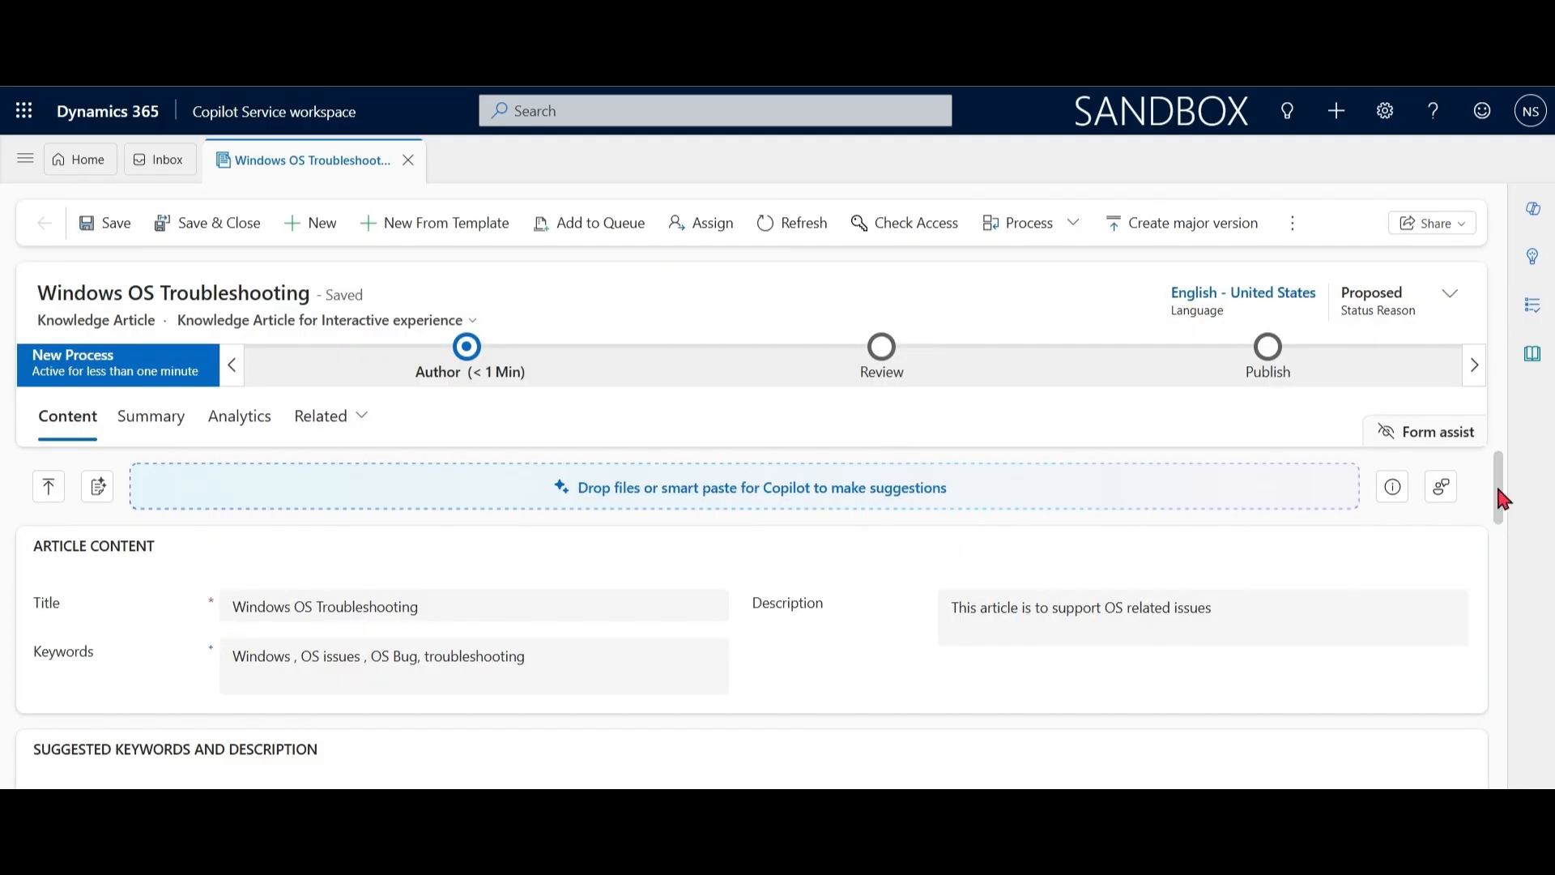
# Step: Import the Word document "Comprehensive Guide Debugging Issues with Windows Driver" into the article's content and look over the inserted text
pyautogui.moveTo(1502, 498); pyautogui.dragTo(1499, 619)
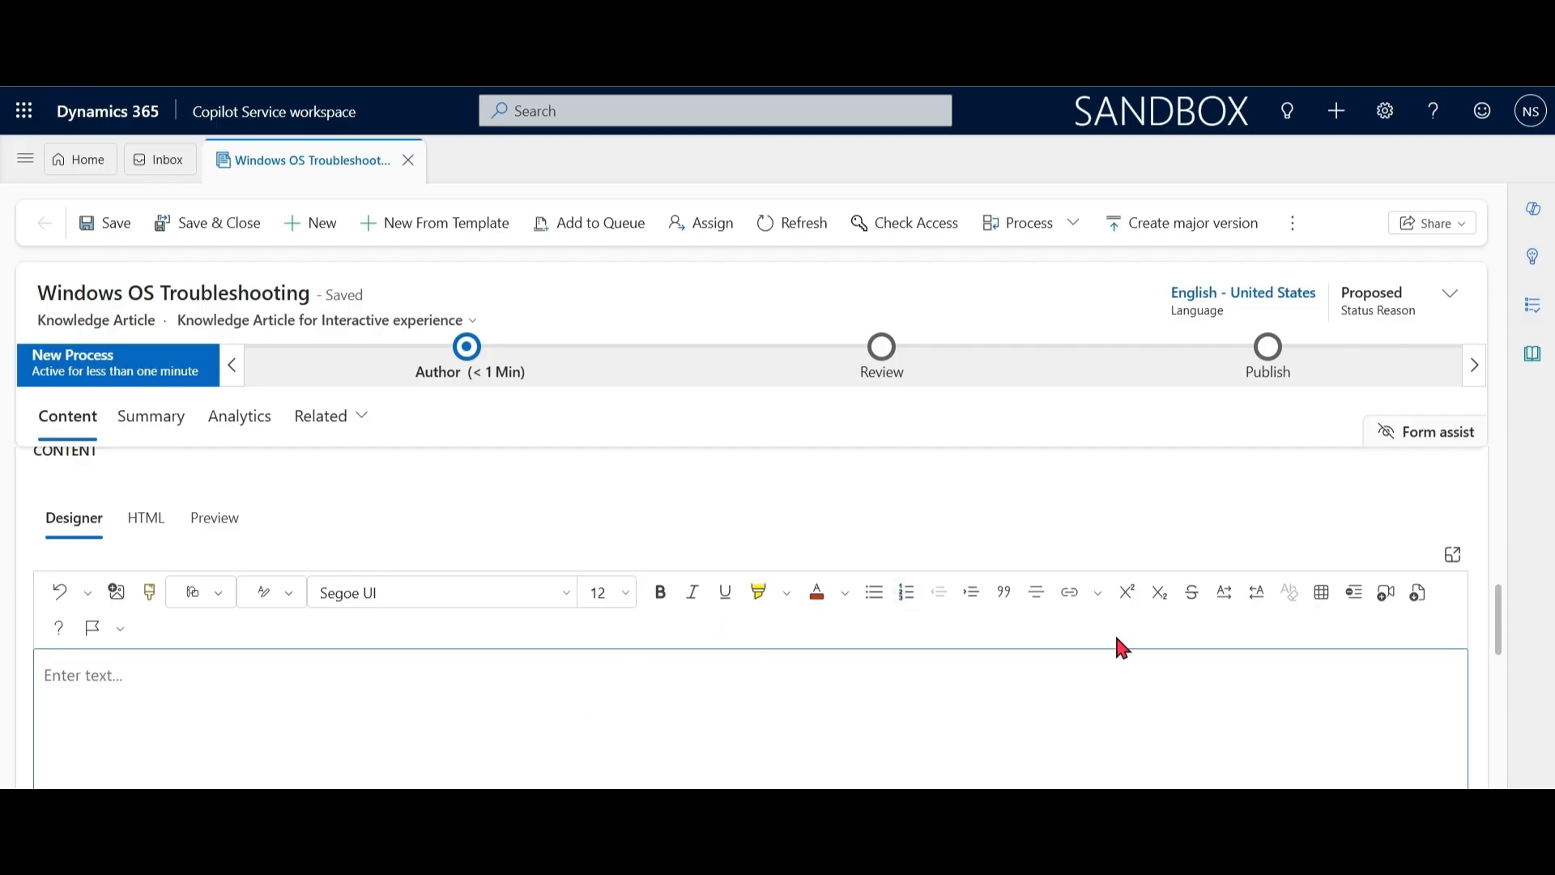
pyautogui.click(1414, 609)
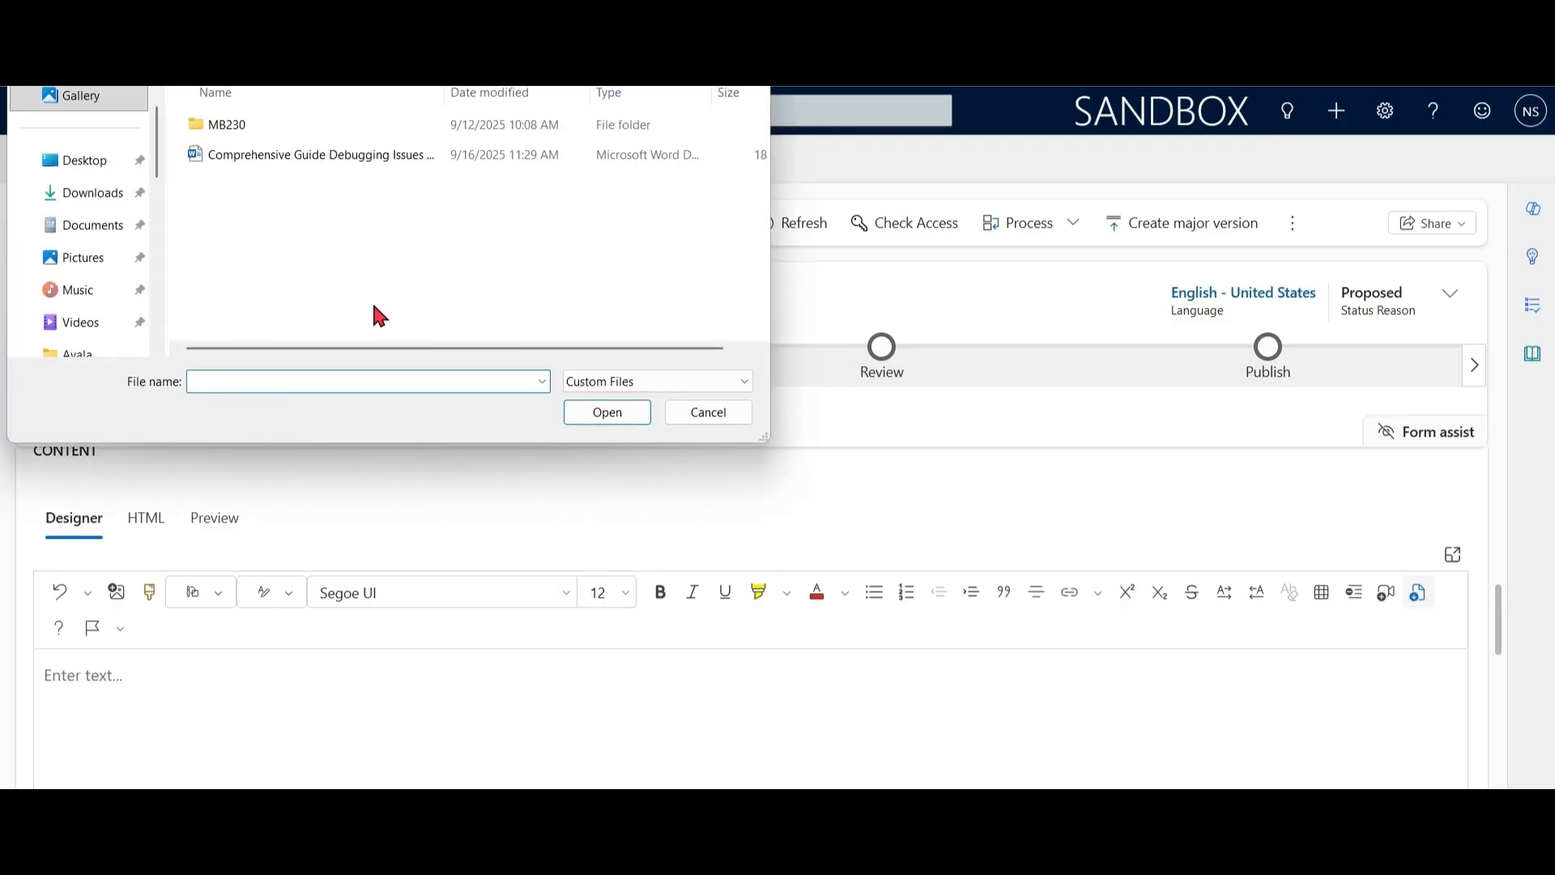
pyautogui.click(390, 155)
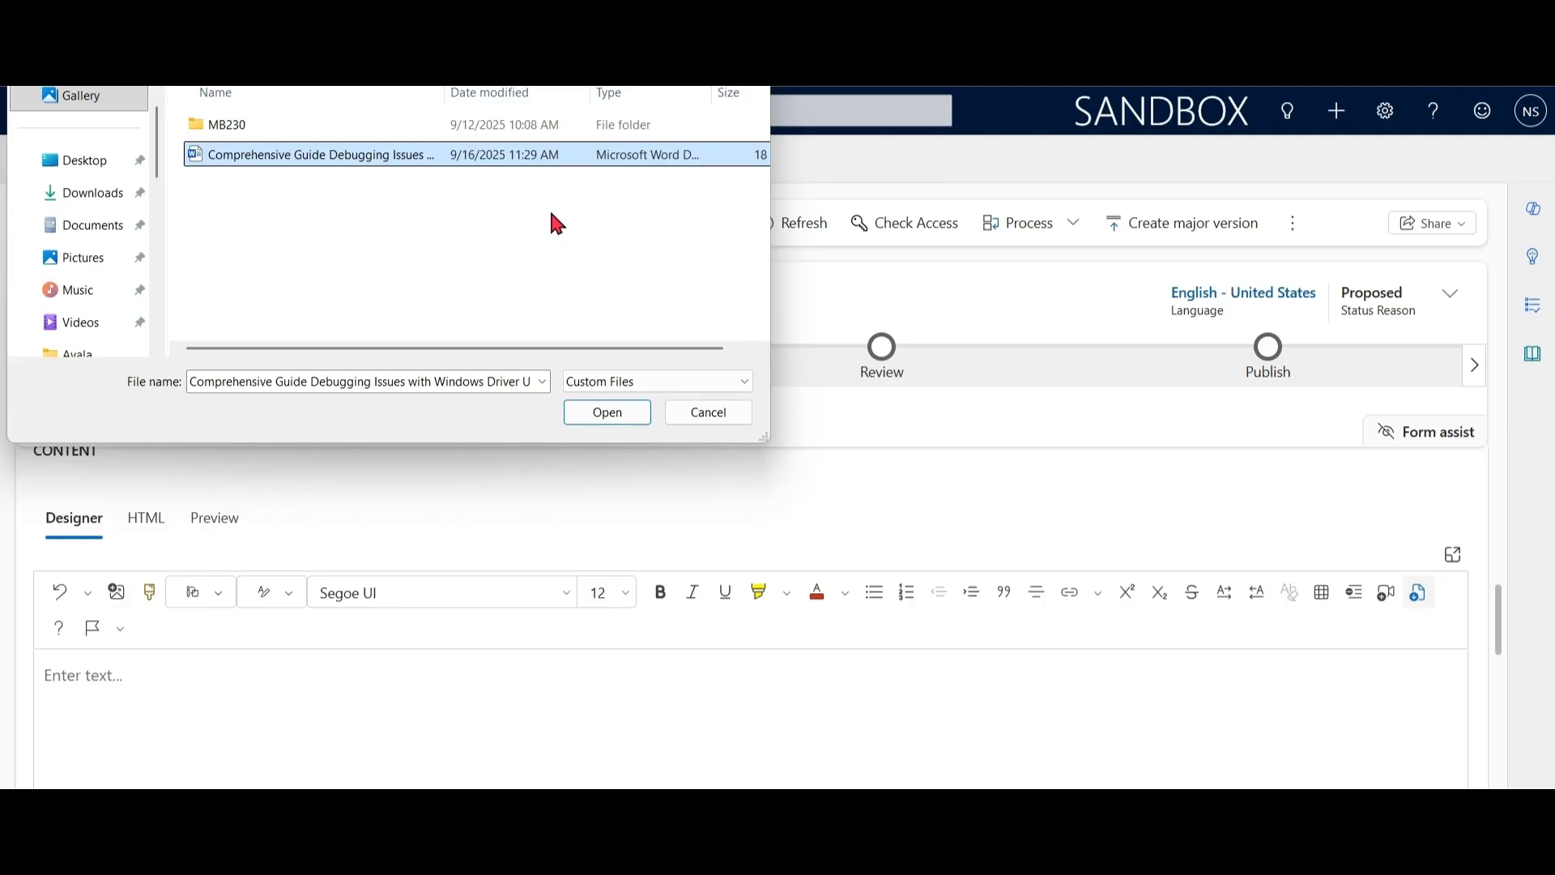
pyautogui.click(619, 414)
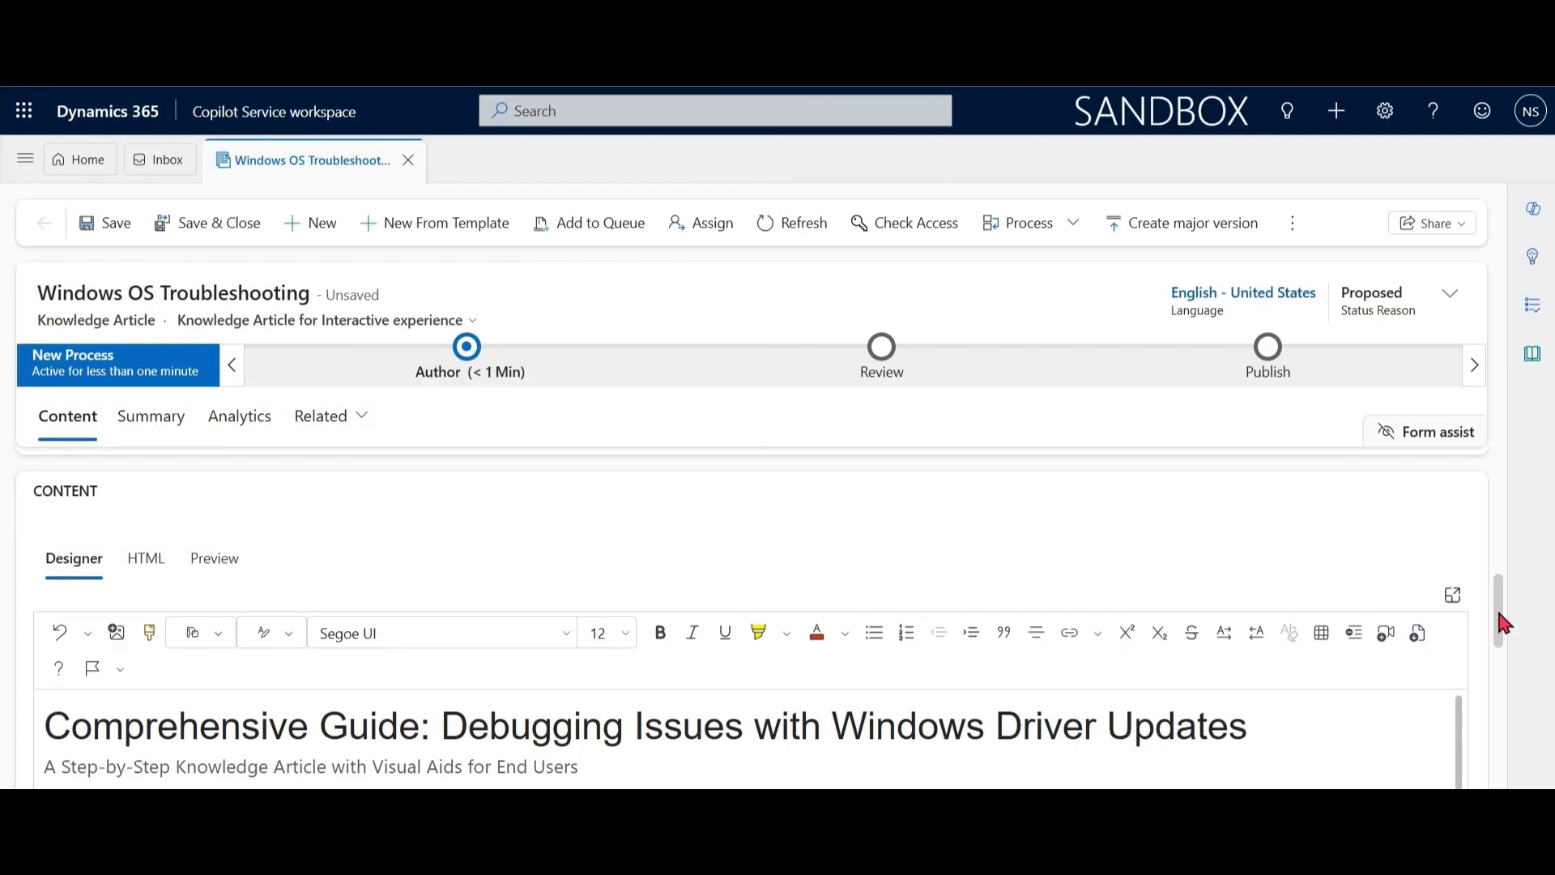
pyautogui.moveTo(1498, 607); pyautogui.dragTo(1496, 674)
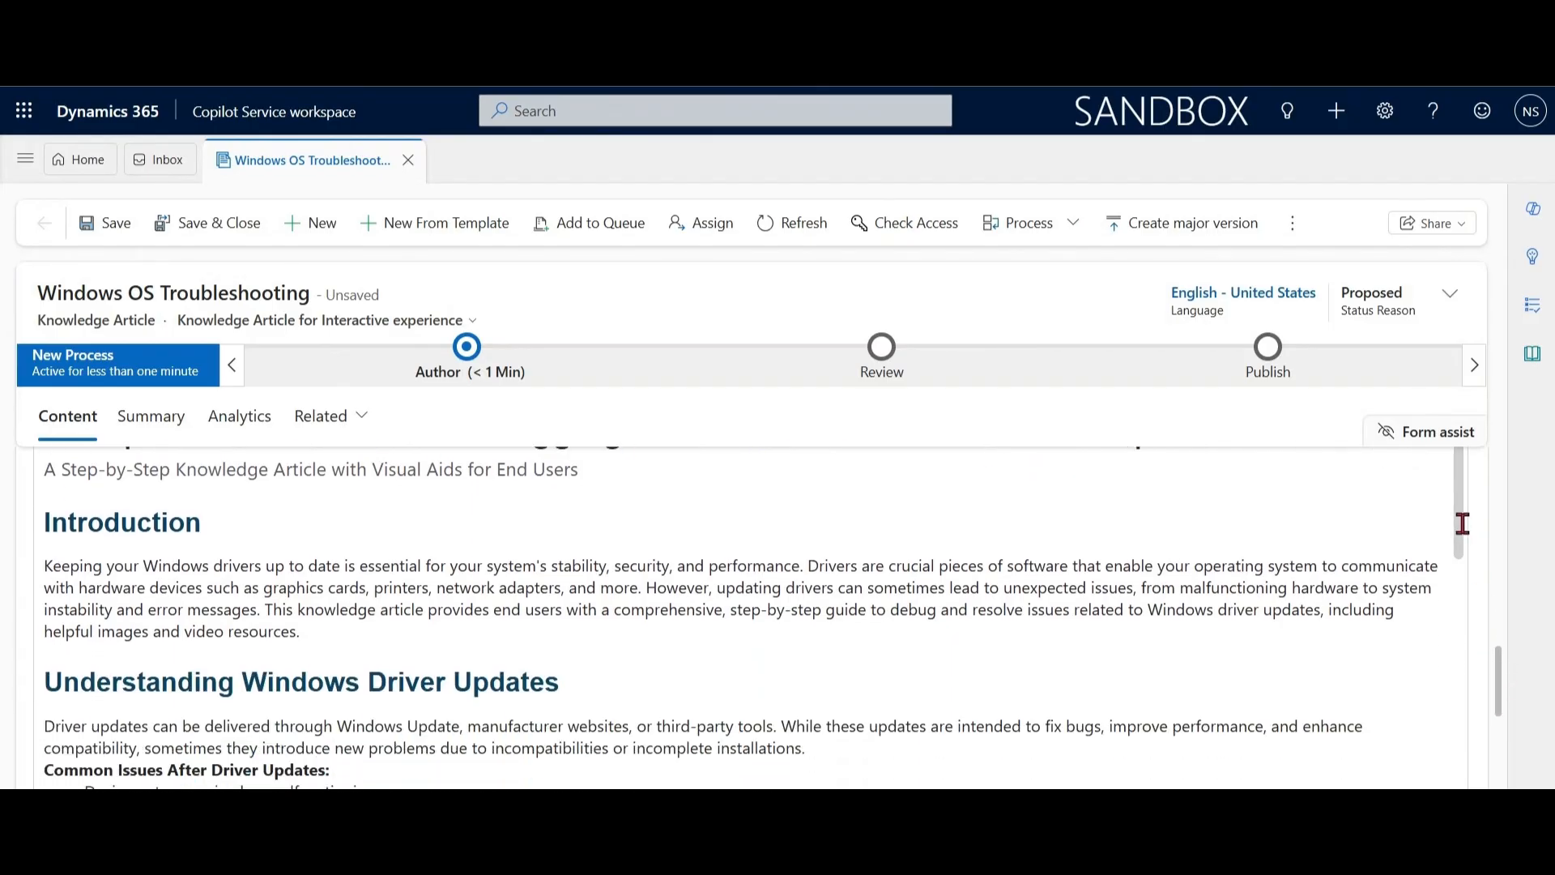
pyautogui.moveTo(1458, 527)
pyautogui.mouseDown()
pyautogui.moveTo(1456, 732)
pyautogui.moveTo(1454, 534)
pyautogui.mouseUp()
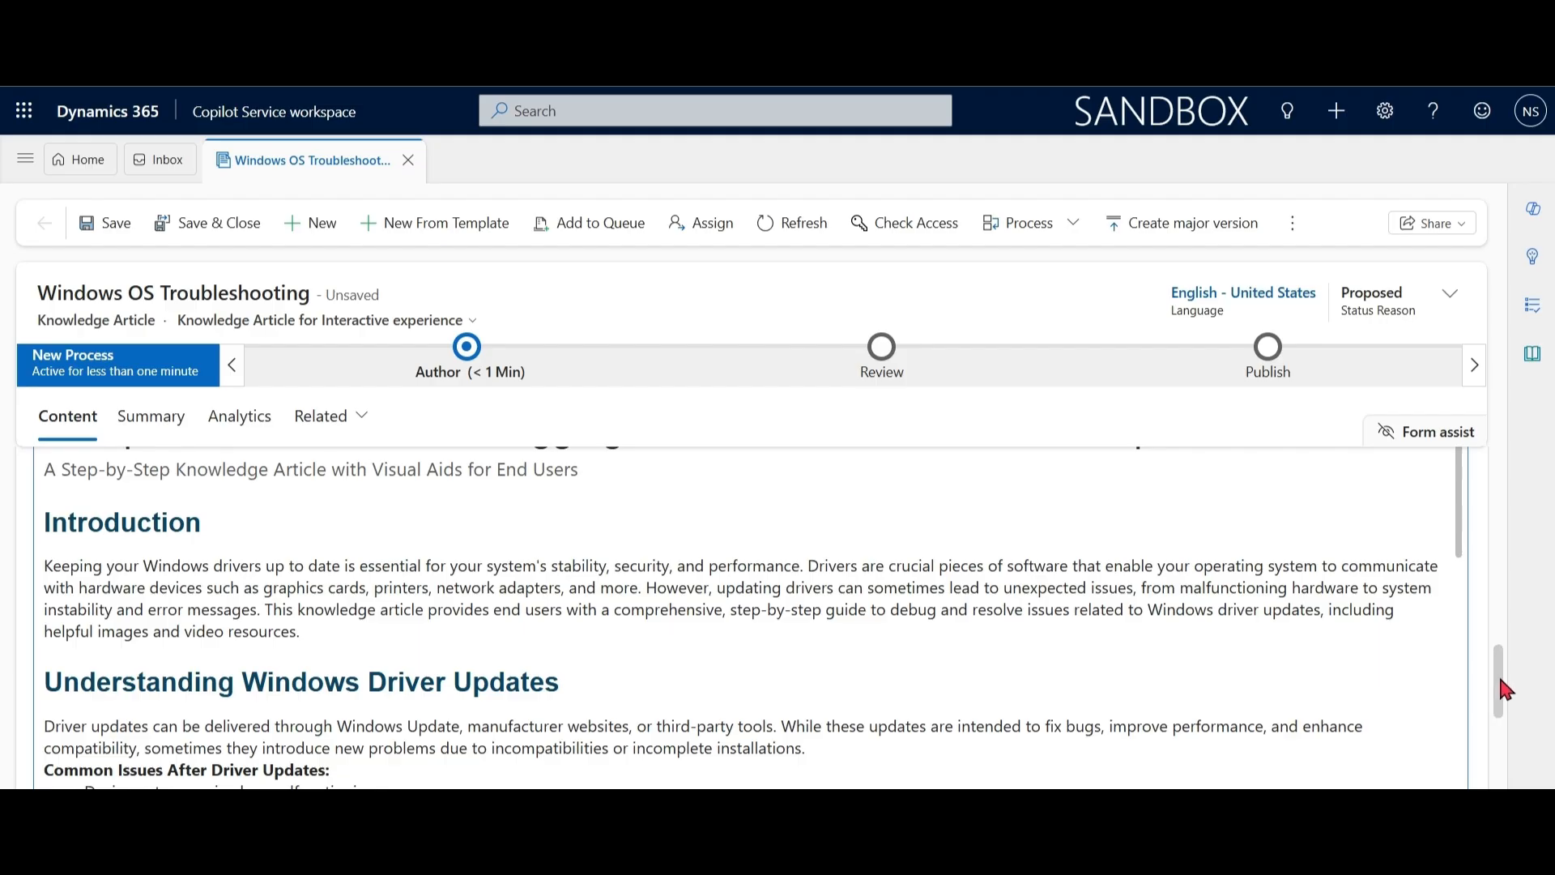
# Step: Attach the file "TV Pic" from the local device to the knowledge article
pyautogui.moveTo(1497, 680); pyautogui.dragTo(1499, 597)
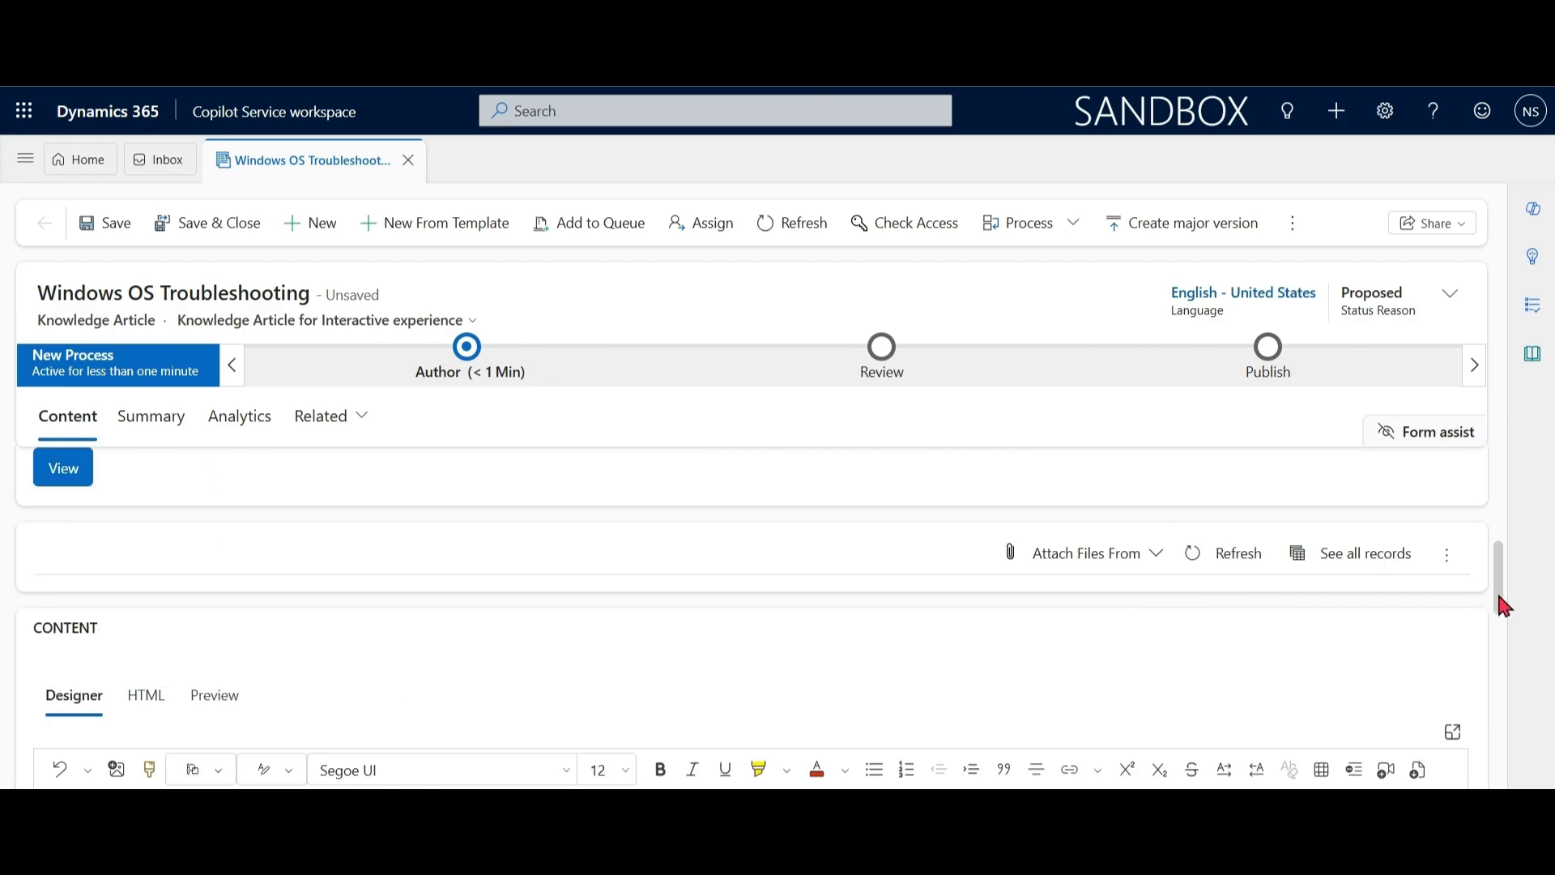
pyautogui.click(1156, 555)
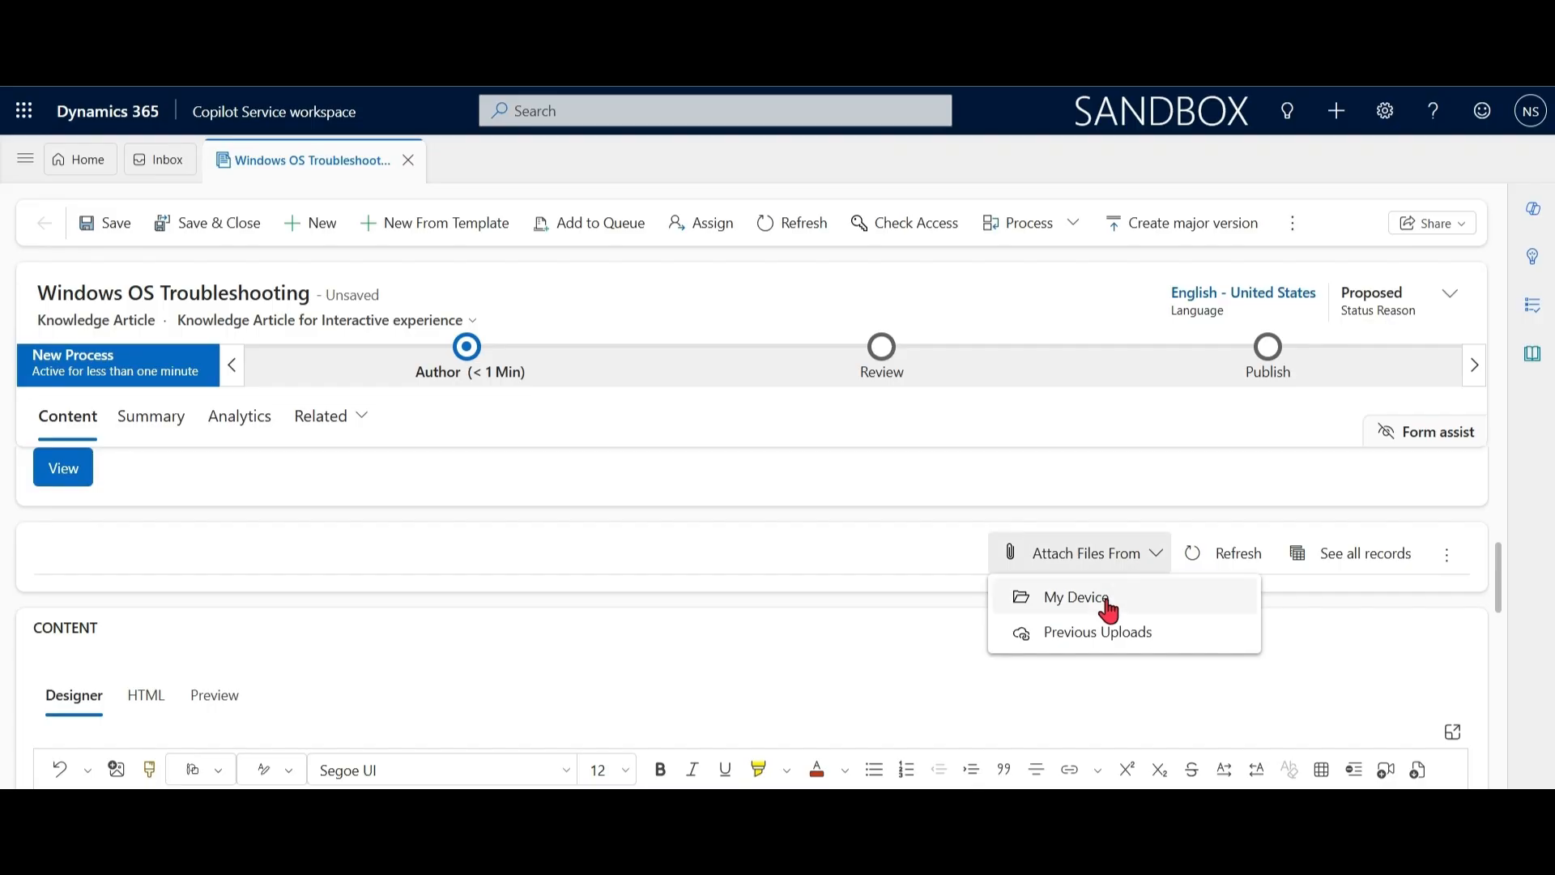
pyautogui.click(1134, 602)
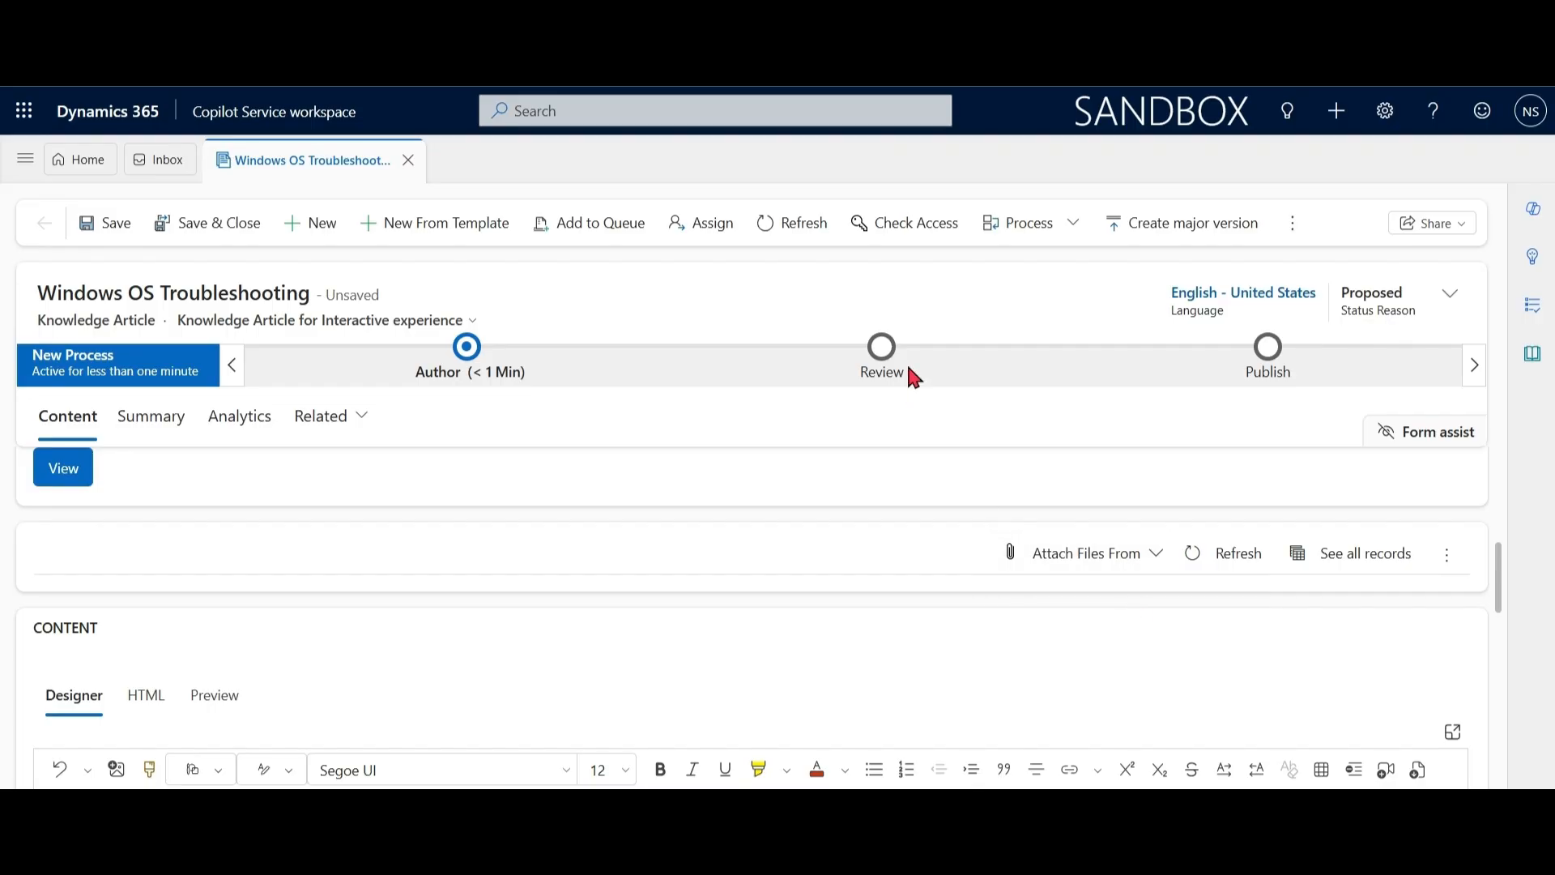
pyautogui.click(703, 166)
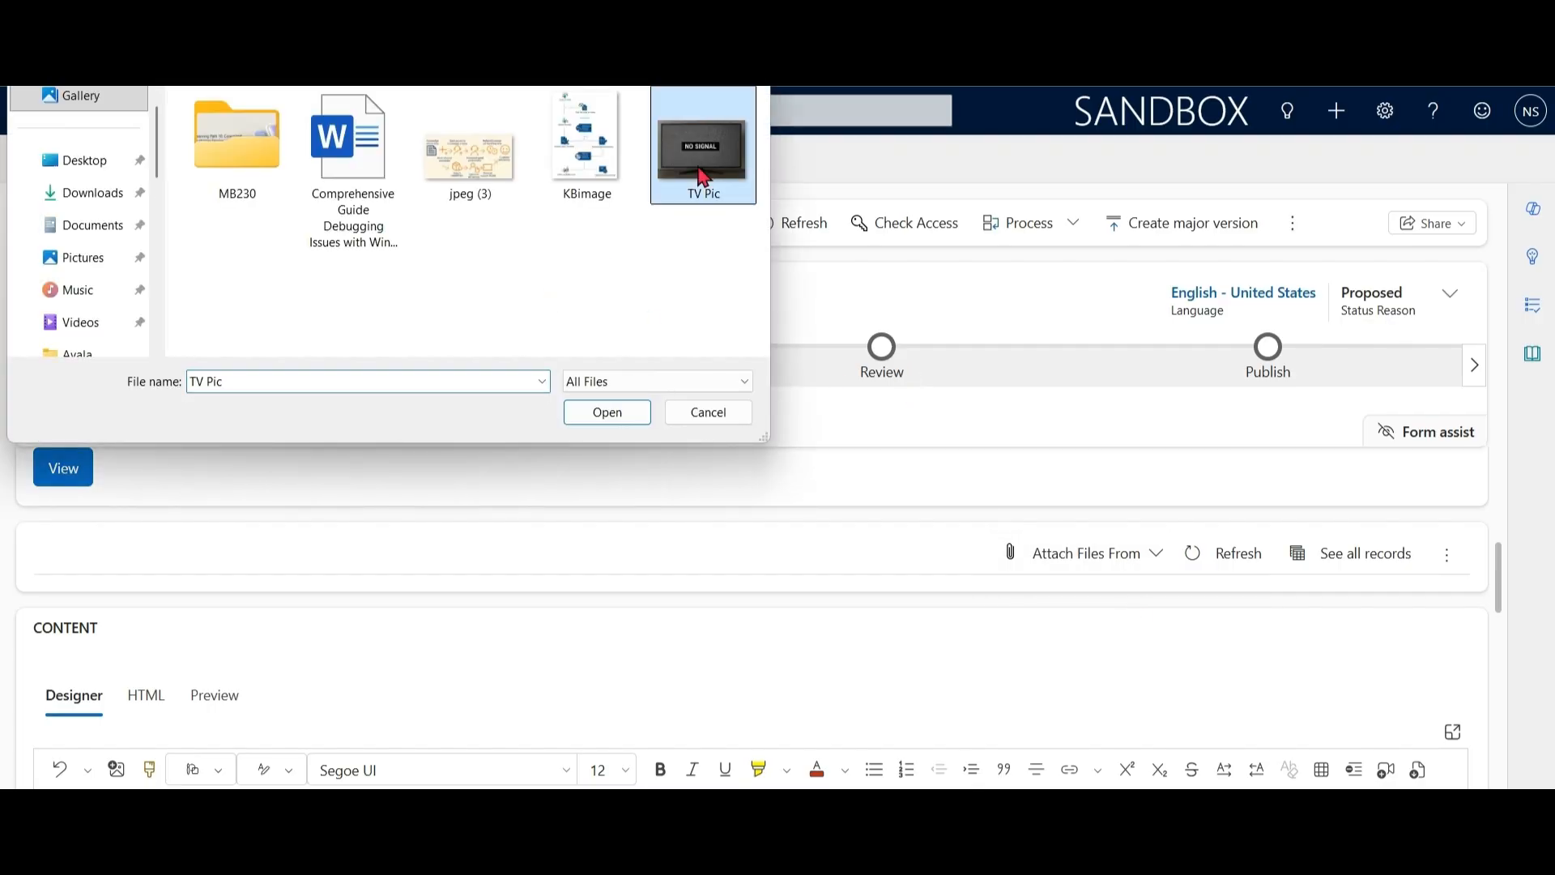
pyautogui.click(613, 415)
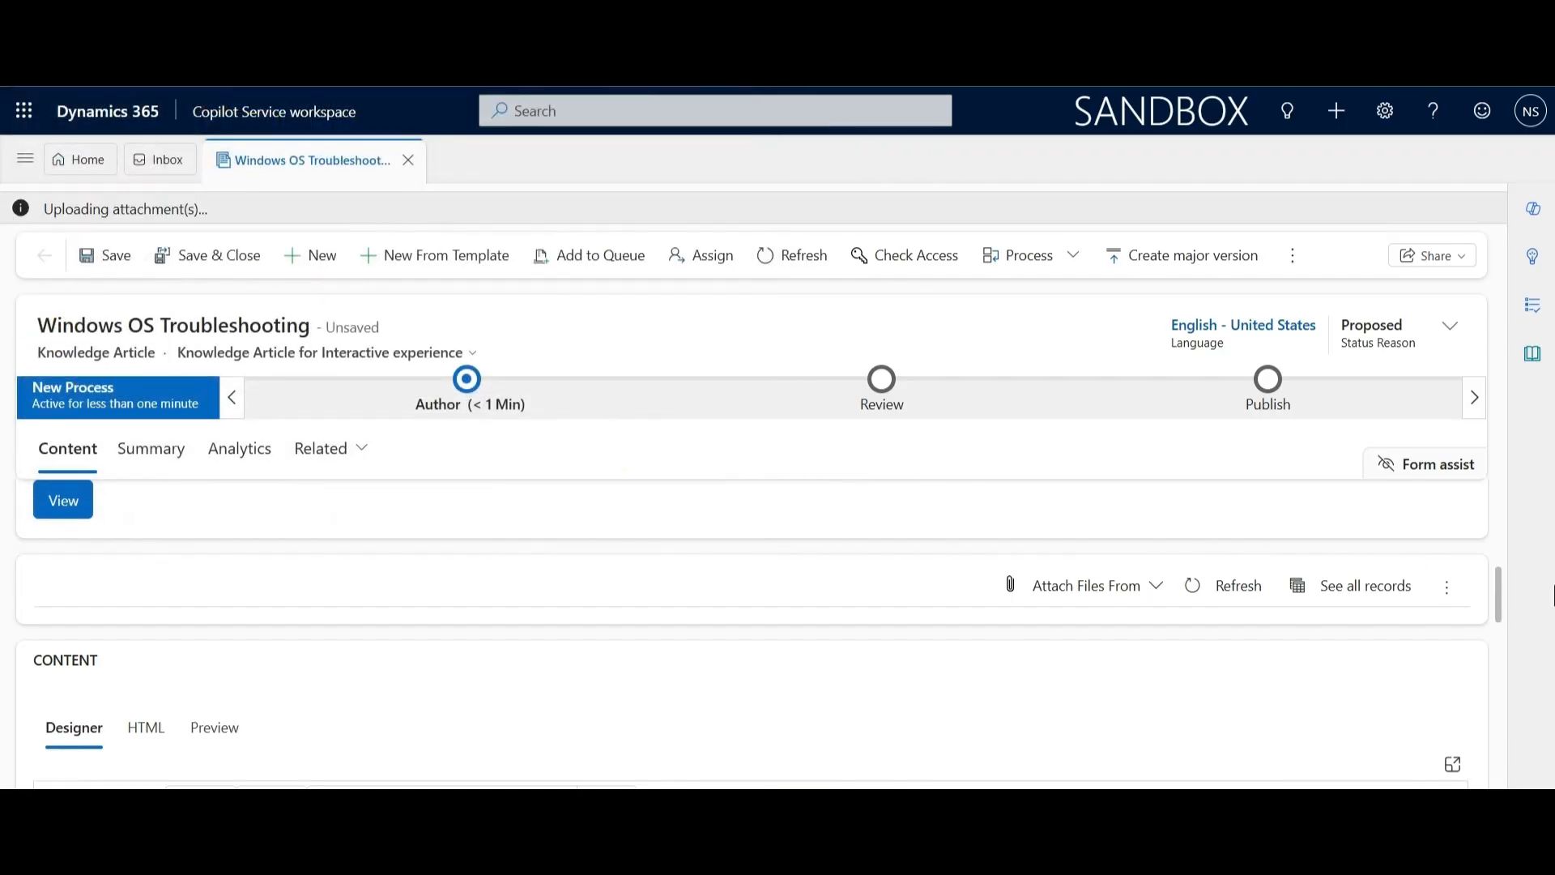
# Step: Display the article content's HTML source for inspection
pyautogui.moveTo(1499, 588)
pyautogui.mouseDown()
pyautogui.moveTo(1503, 734)
pyautogui.moveTo(1490, 459)
pyautogui.moveTo(1507, 590)
pyautogui.mouseUp()
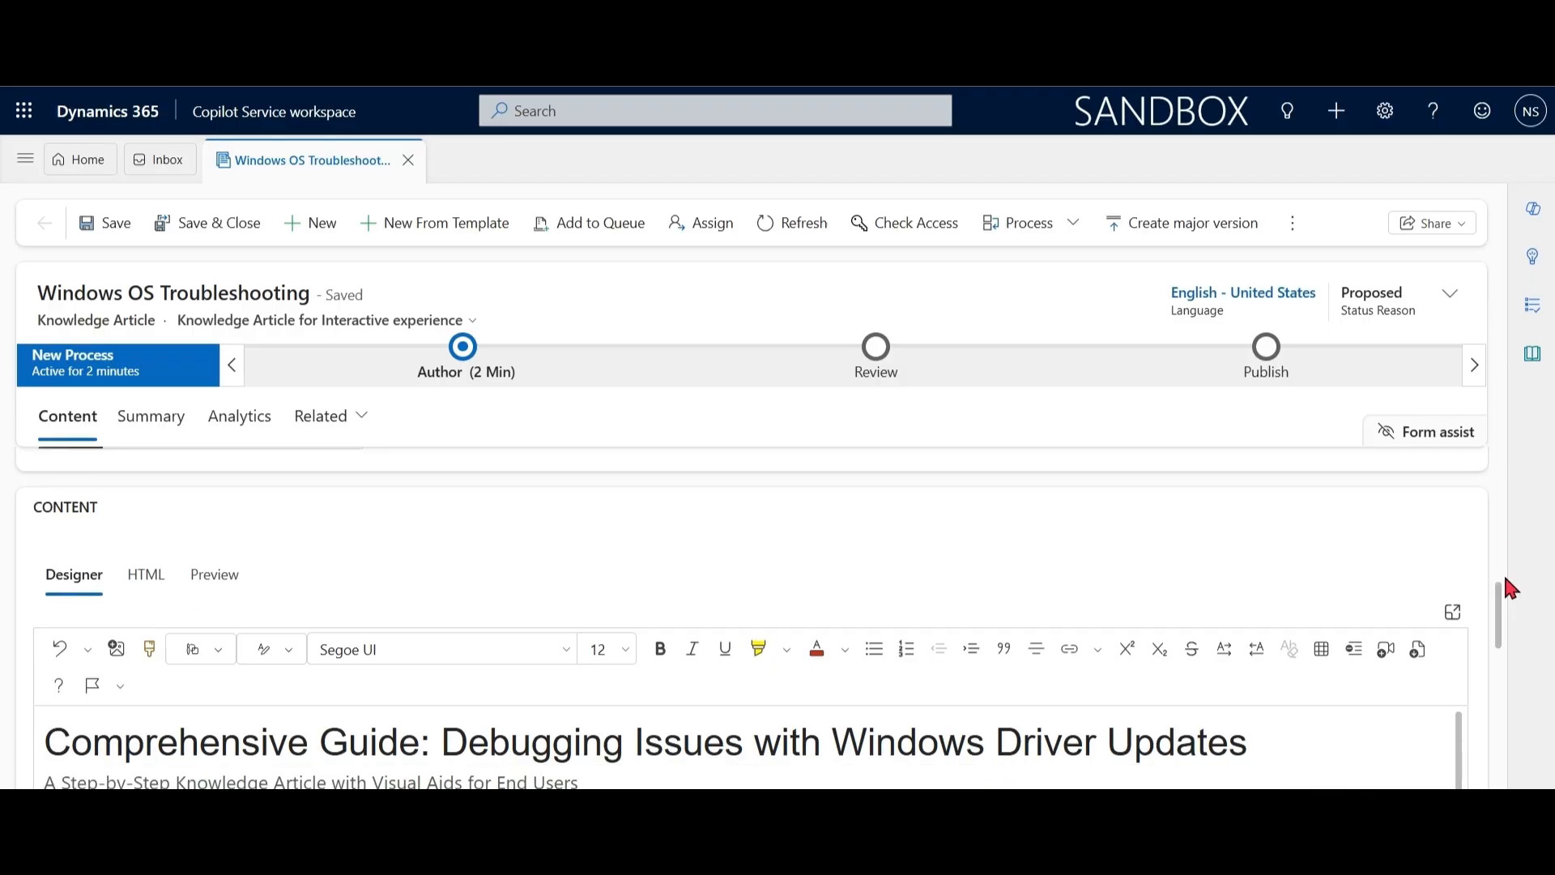
pyautogui.click(146, 589)
pyautogui.moveTo(1499, 648)
pyautogui.mouseDown()
pyautogui.moveTo(1504, 680)
pyautogui.moveTo(1505, 621)
pyautogui.mouseUp()
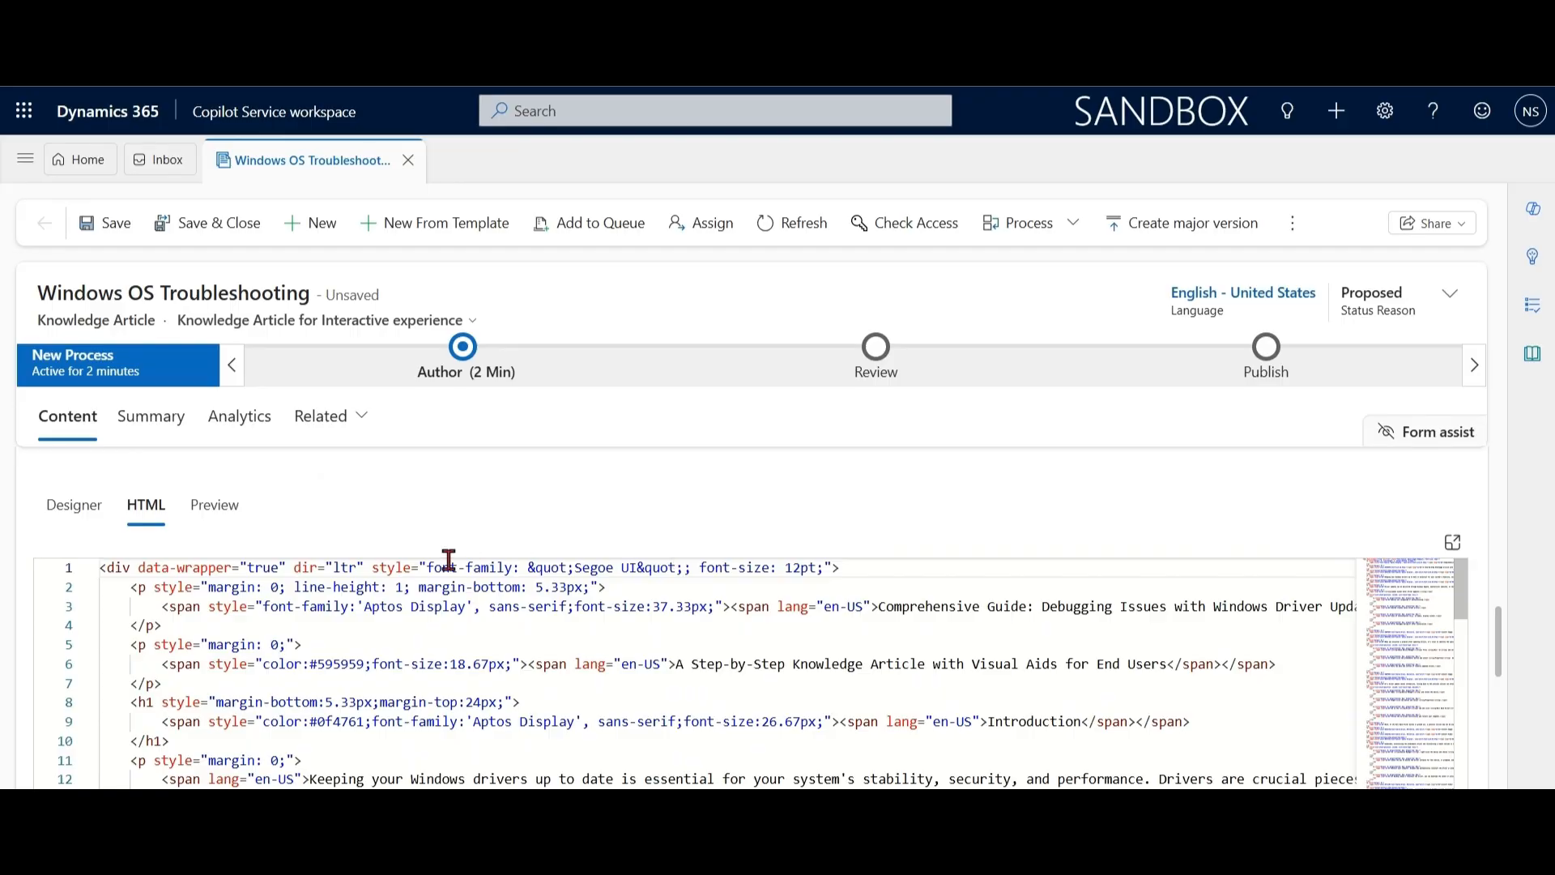
# Step: Preview the article content in the Tablet Vertical, Tablet Horizontal, Mobile Vertical and Mobile Horizontal layouts
pyautogui.click(213, 518)
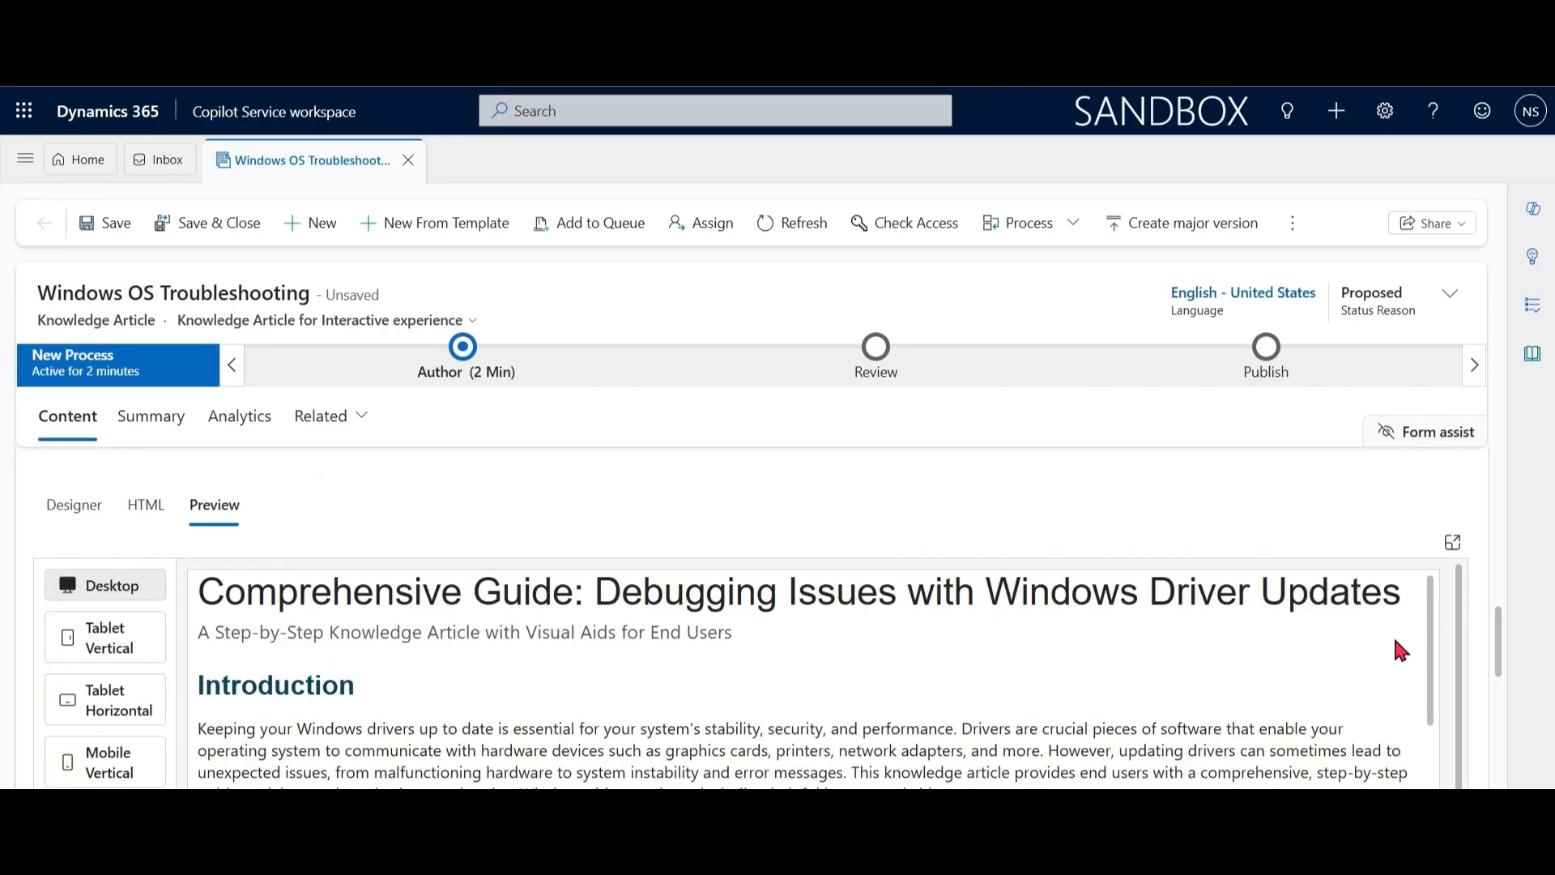
pyautogui.scroll(-1, 891, 608)
pyautogui.click(105, 562)
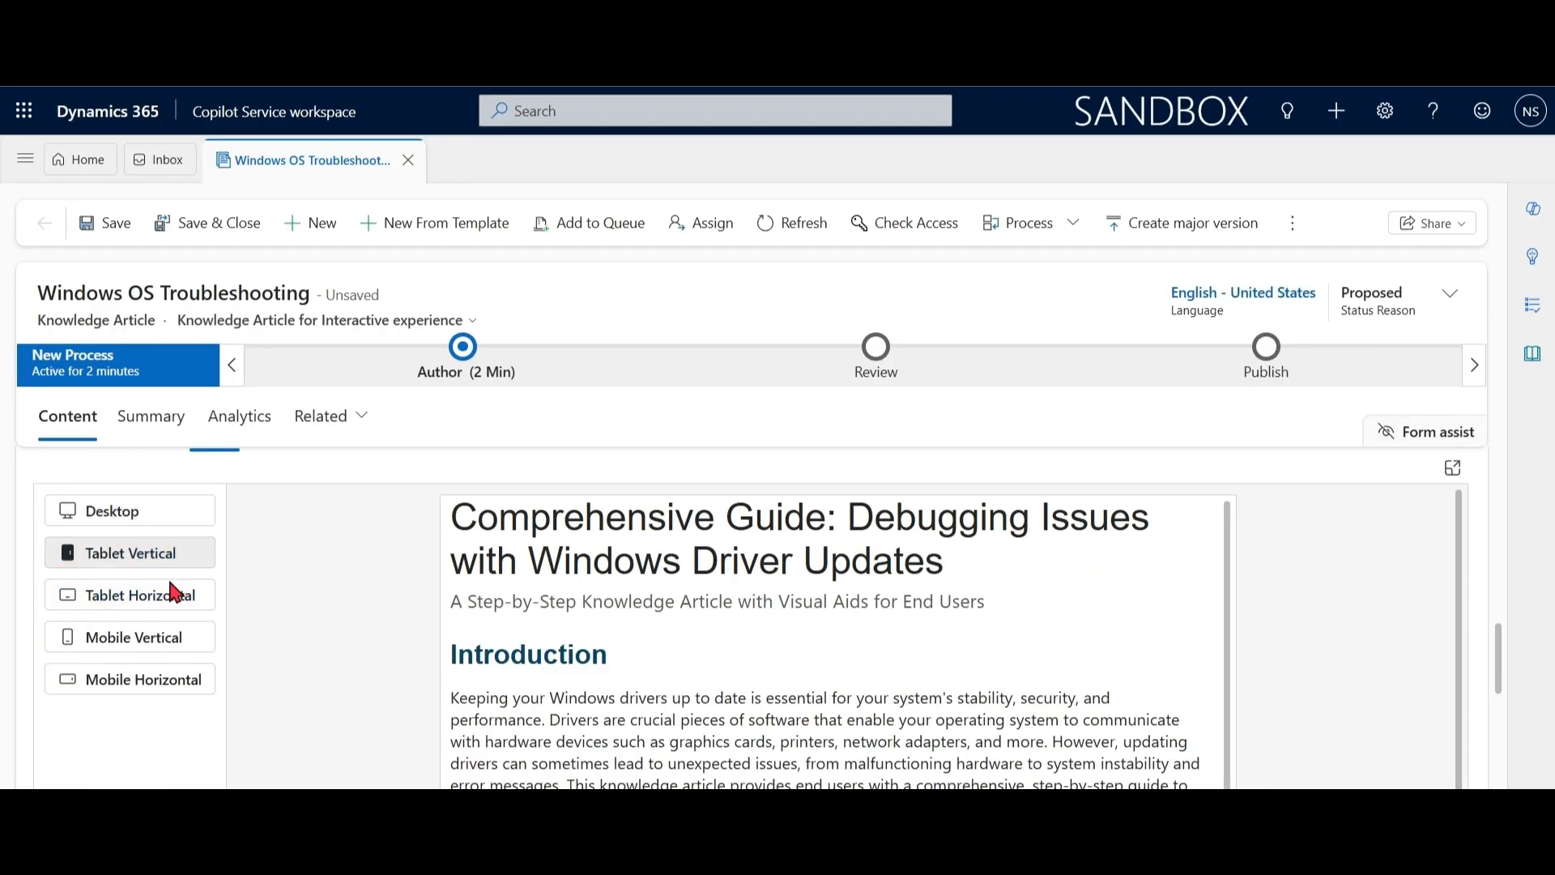
pyautogui.click(158, 601)
pyautogui.click(156, 640)
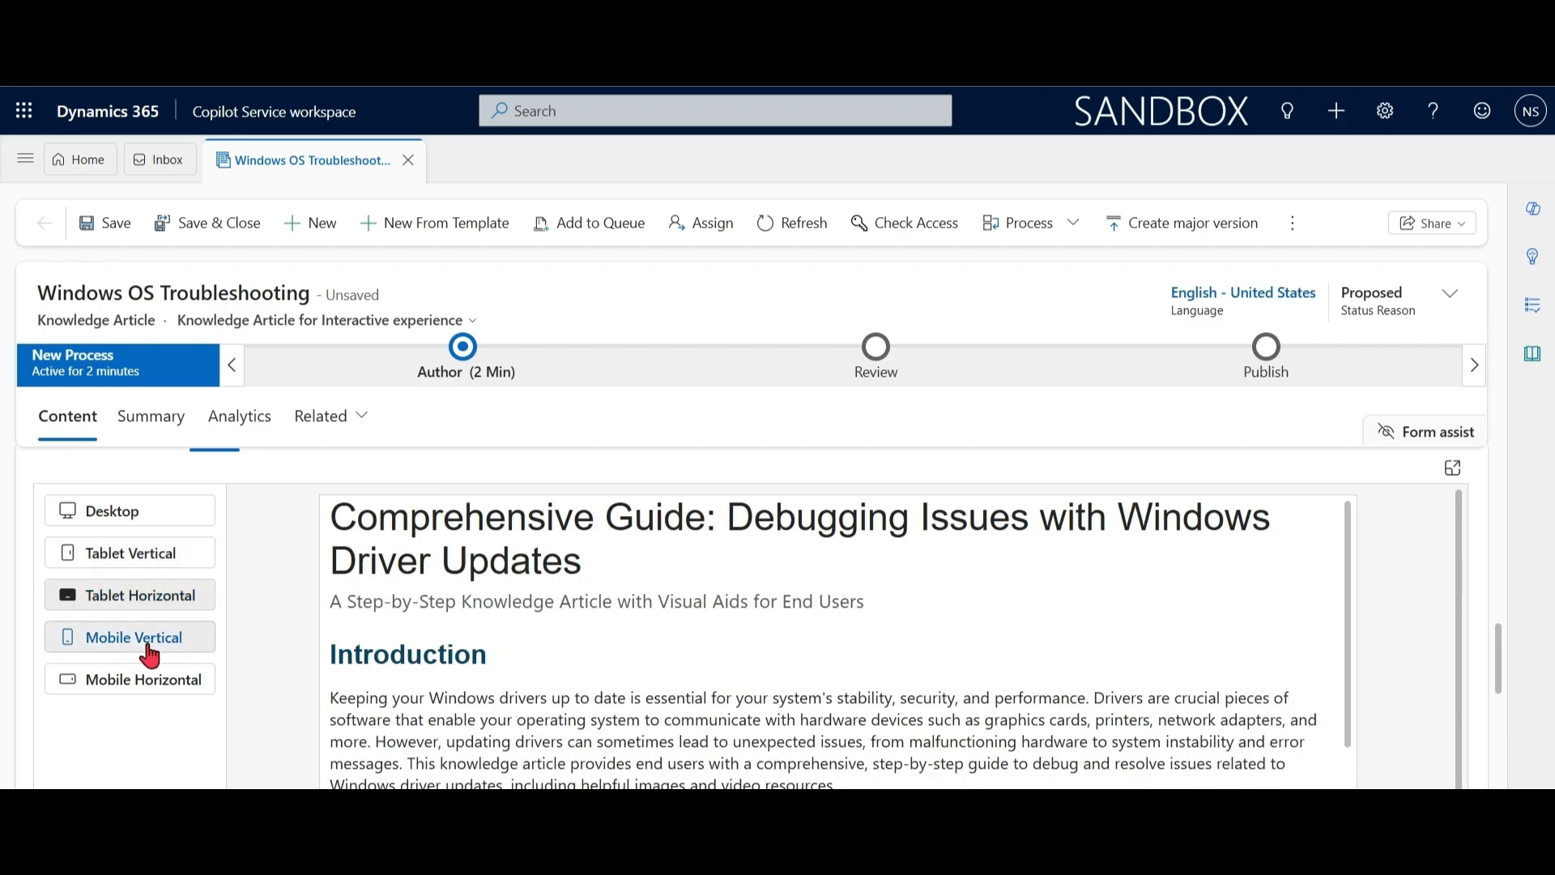
pyautogui.click(152, 682)
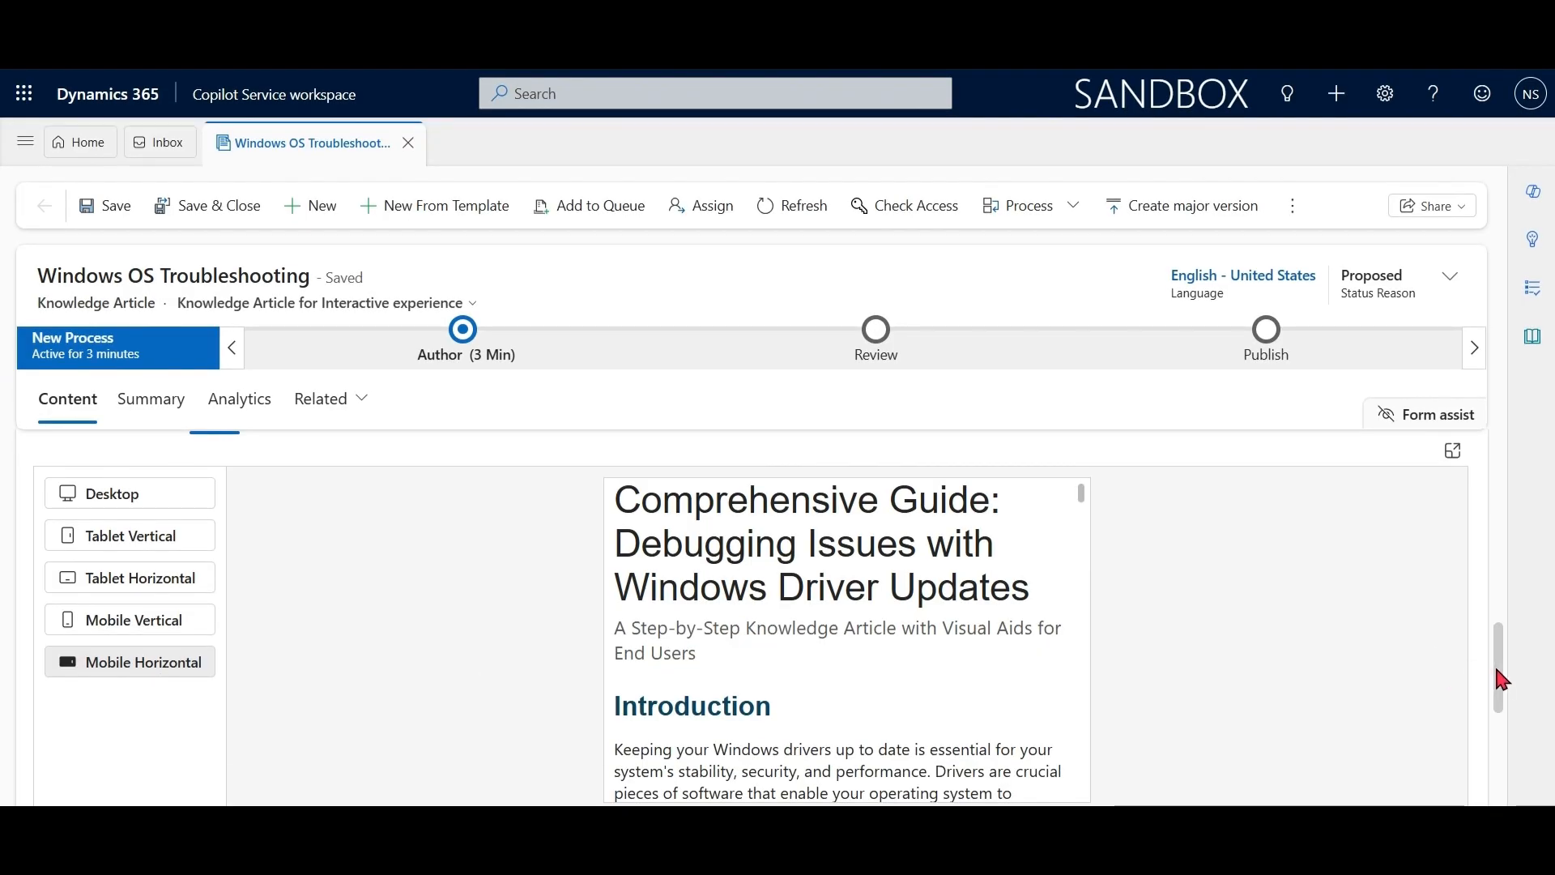
# Step: Set Mark for Review to Completed in the Author stage of the article's process
pyautogui.moveTo(1496, 665); pyautogui.dragTo(808, 419)
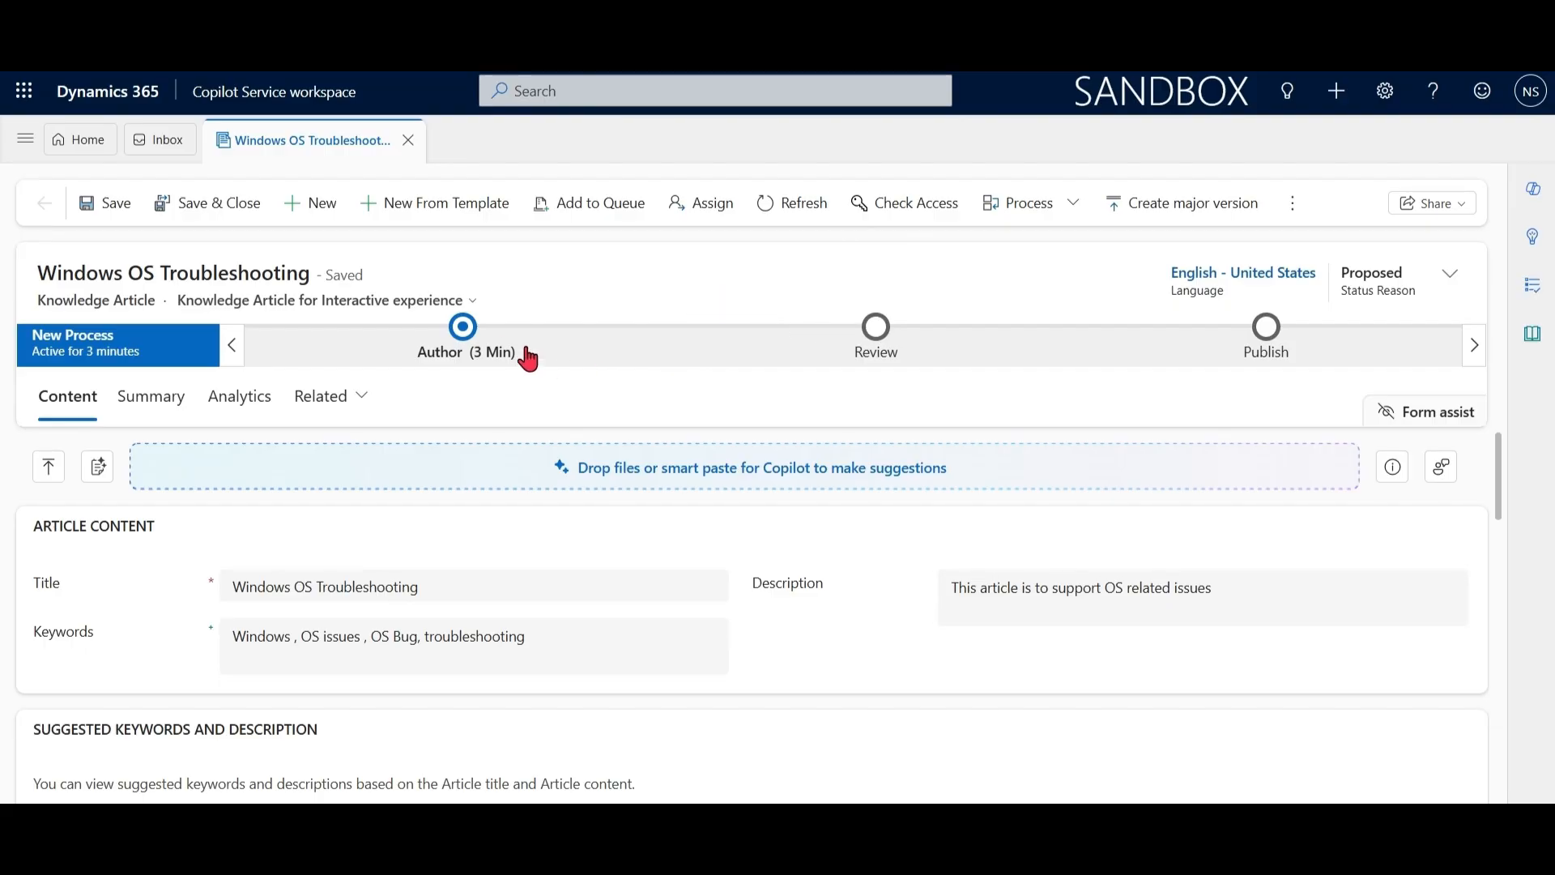
pyautogui.click(475, 339)
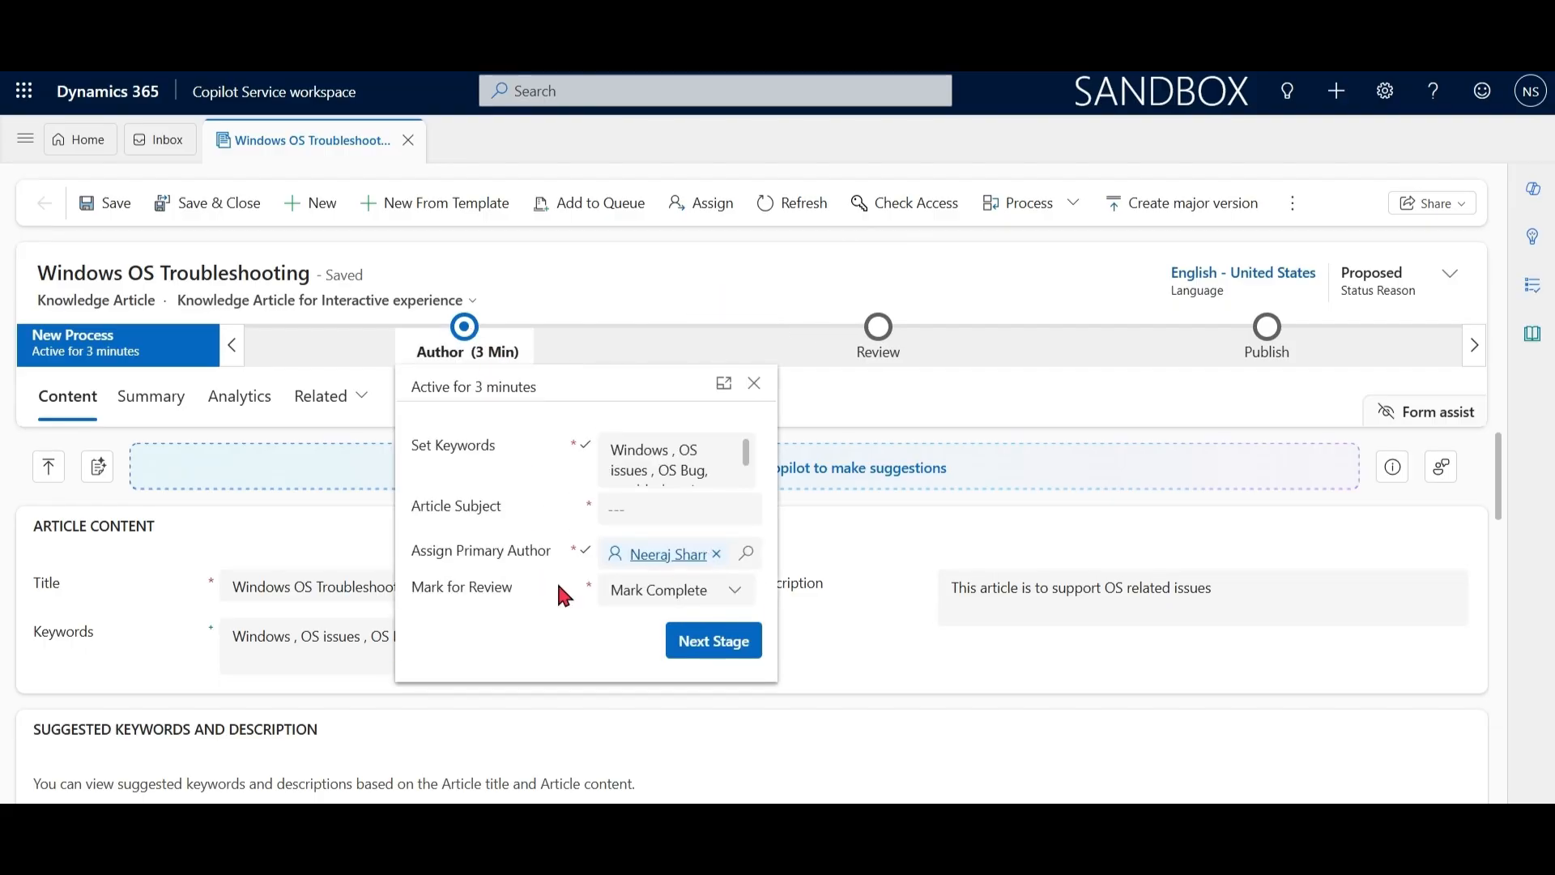
pyautogui.click(656, 596)
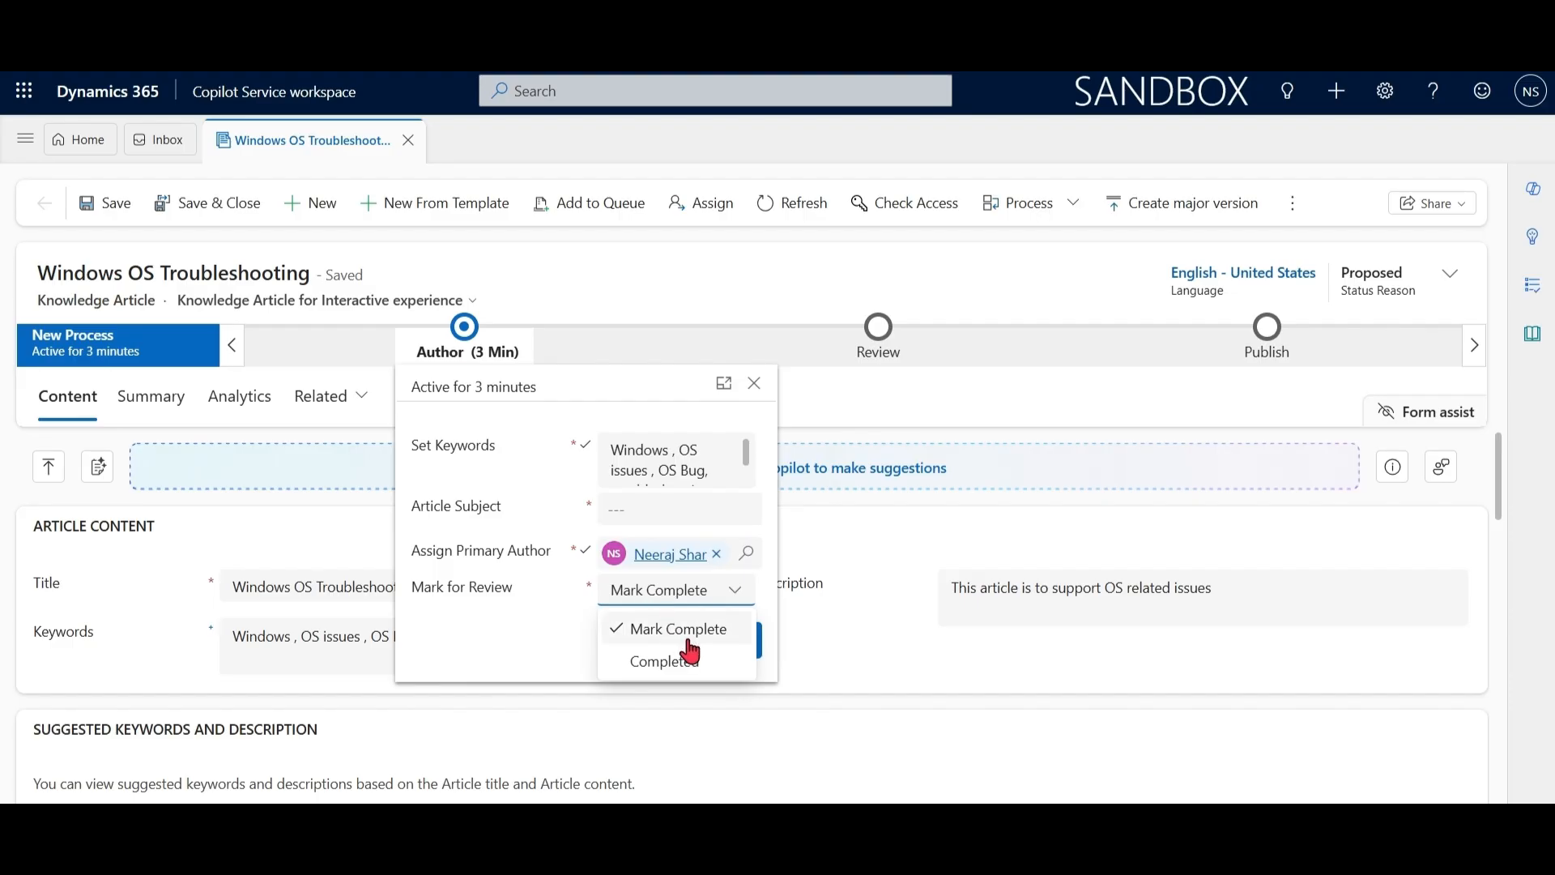
pyautogui.click(656, 661)
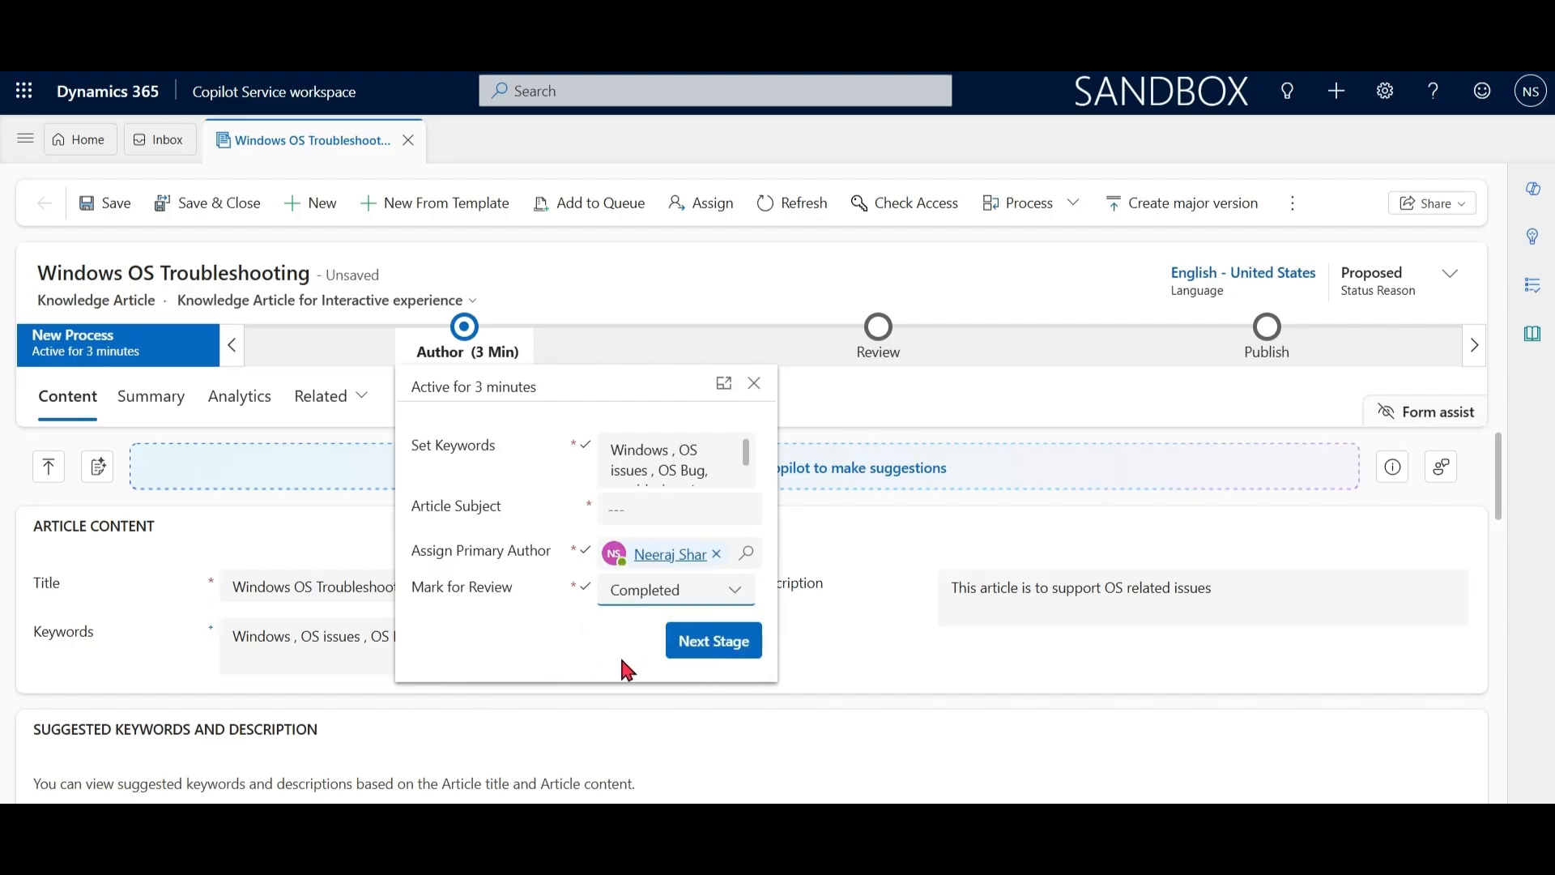
# Step: Change the article's Status Reason to "Needs review" and save the article
pyautogui.click(1450, 280)
pyautogui.click(1434, 374)
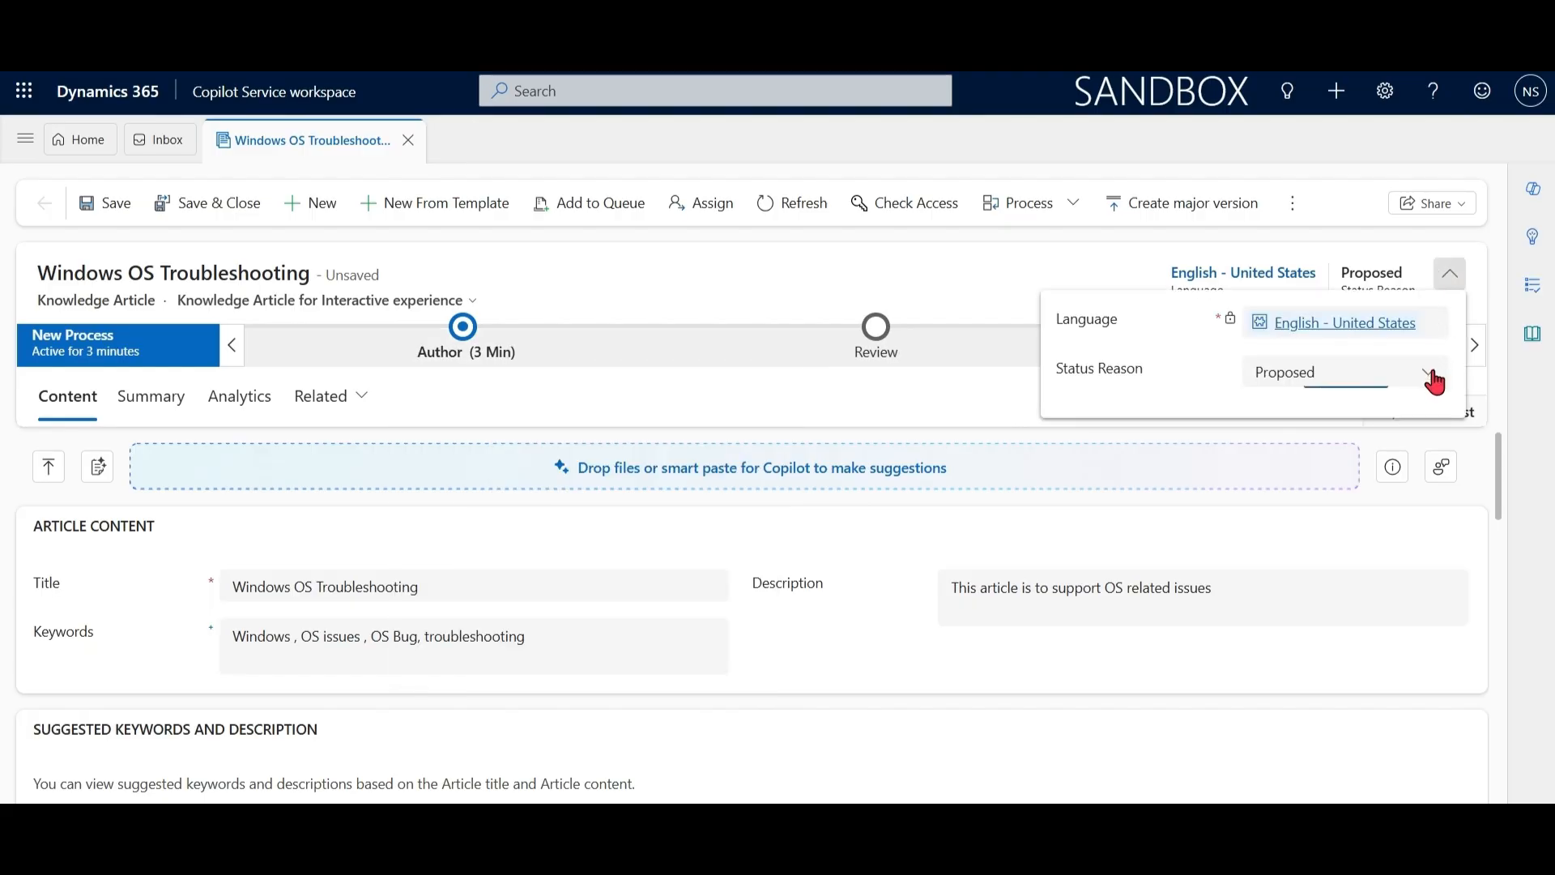
pyautogui.click(1368, 482)
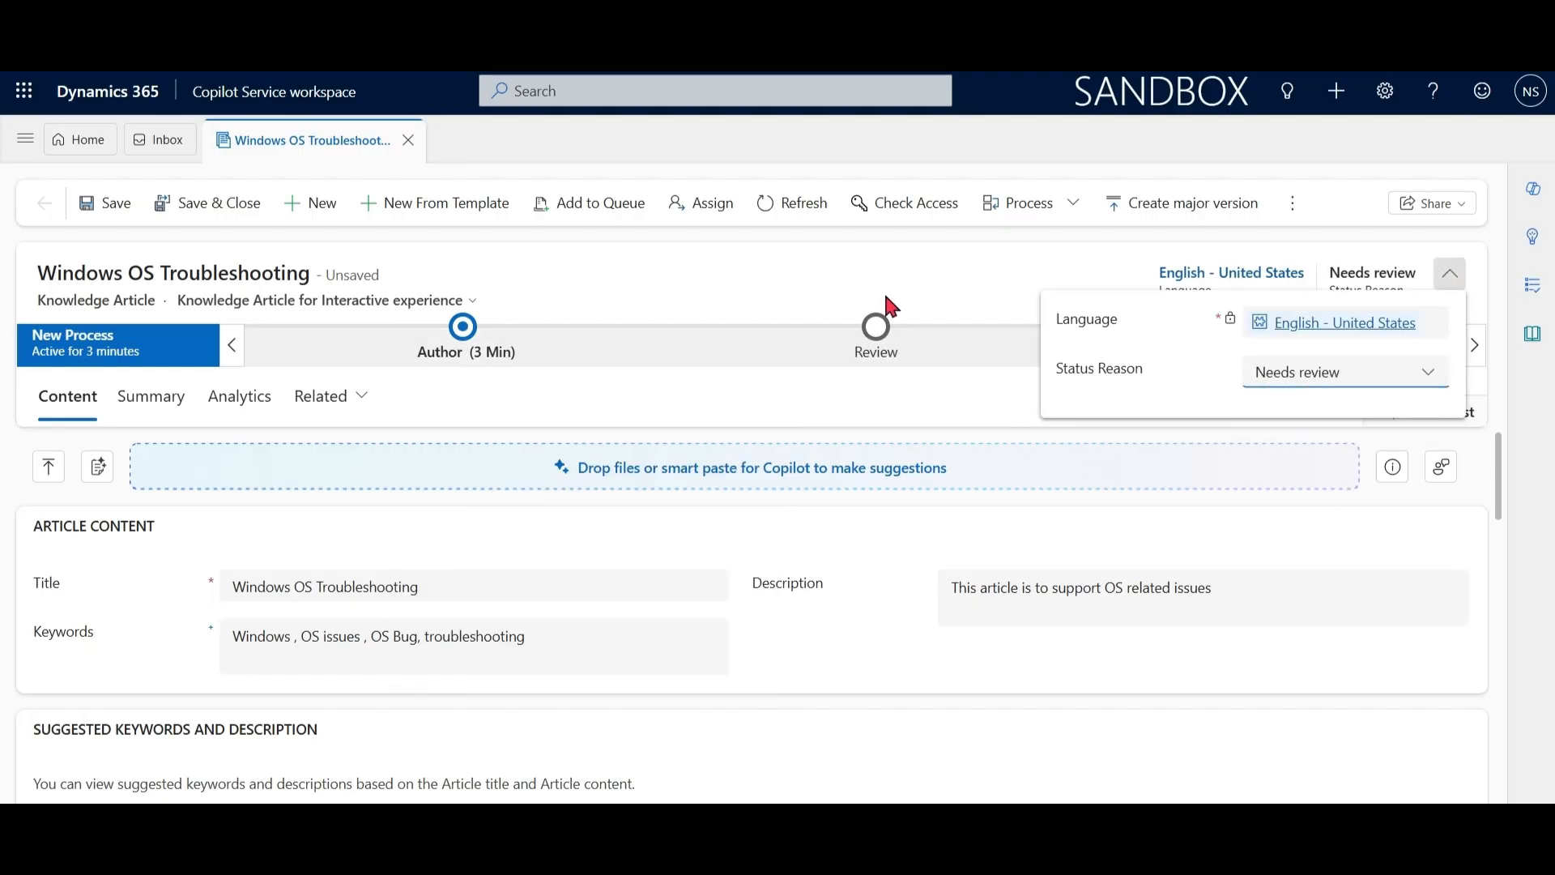
pyautogui.click(118, 212)
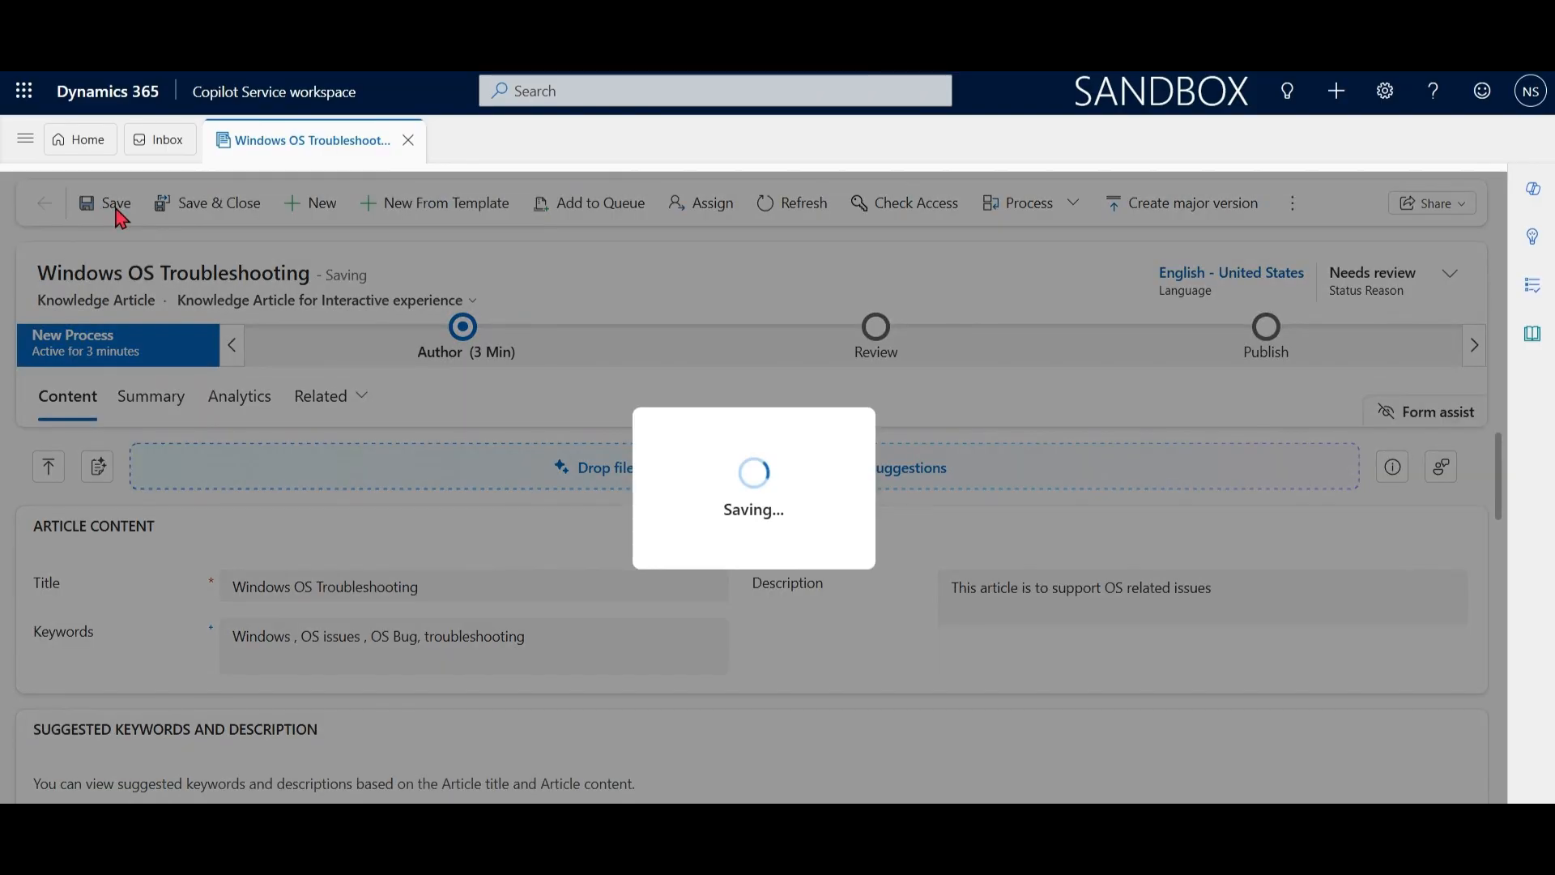
# Step: Open the Knowledge Articles list and switch it to the Draft Articles Needs Review view
pyautogui.click(23, 146)
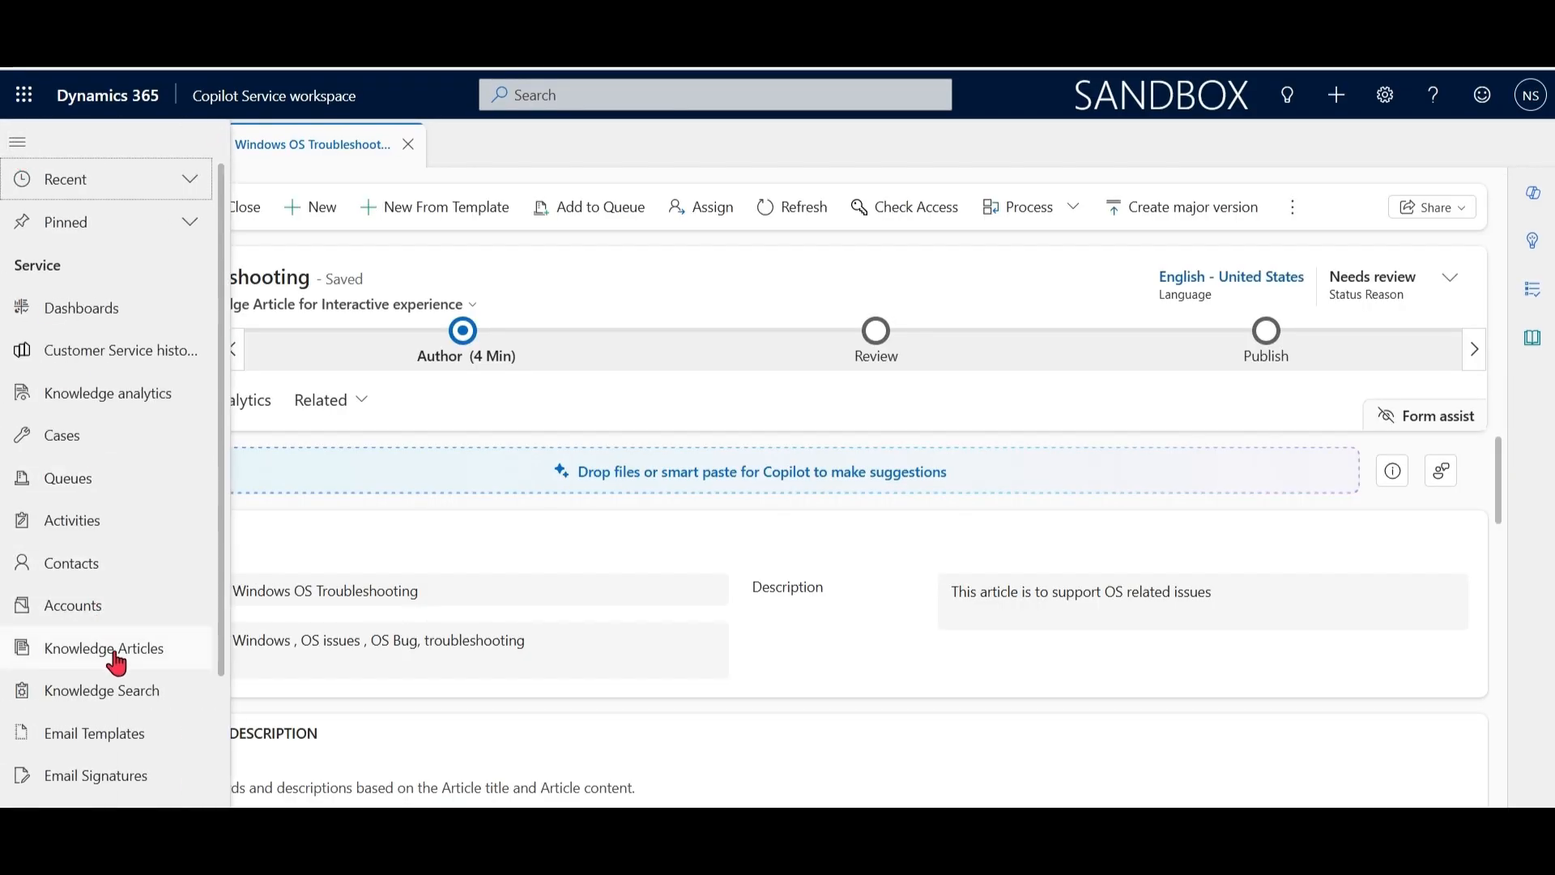
pyautogui.click(111, 652)
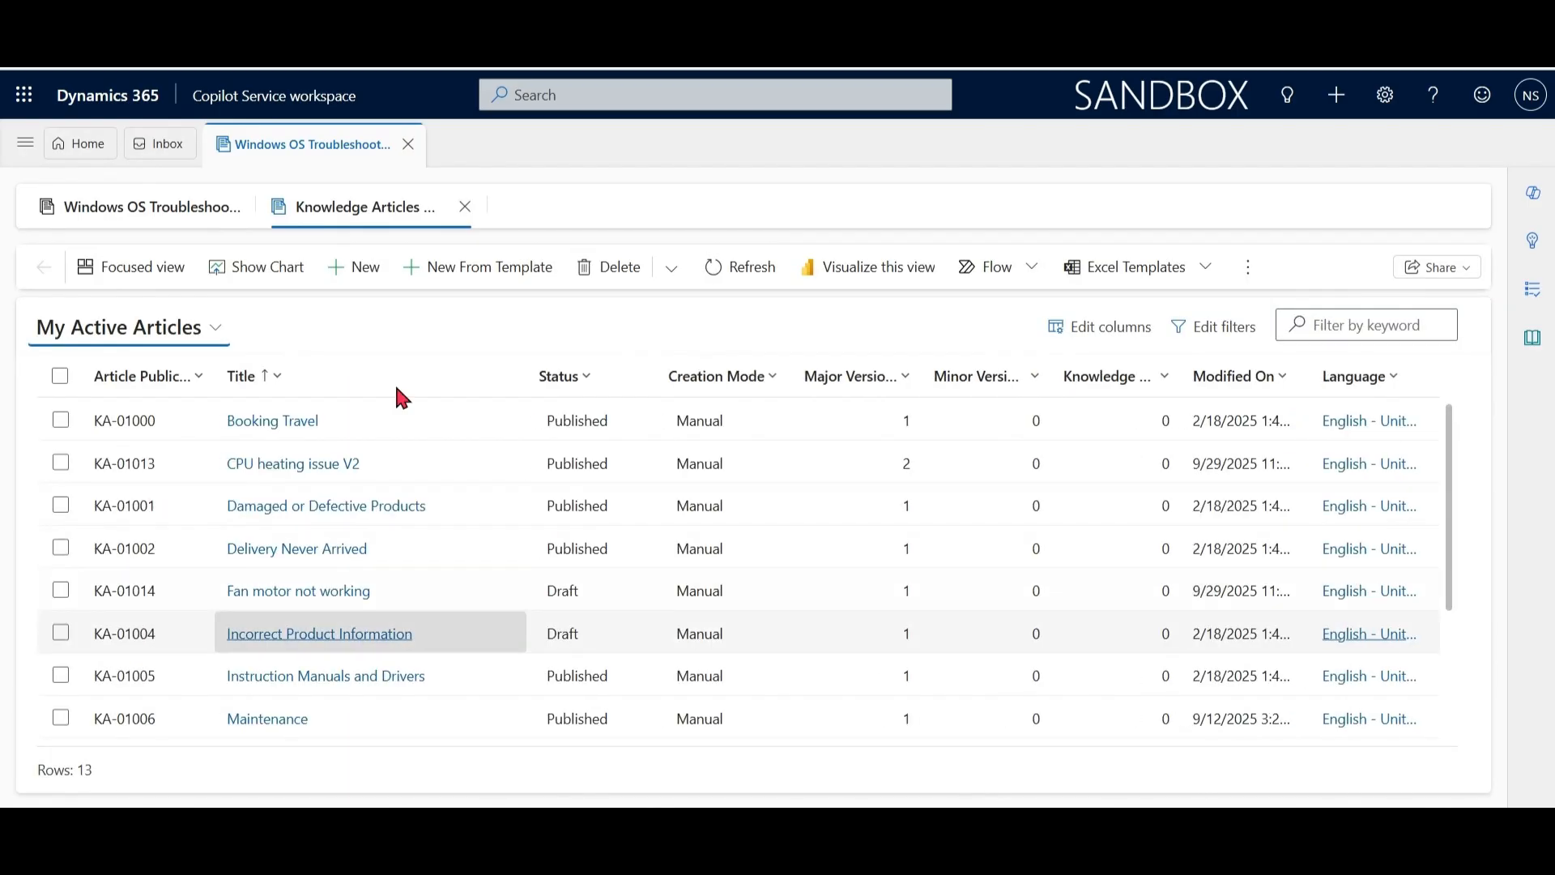
pyautogui.click(216, 327)
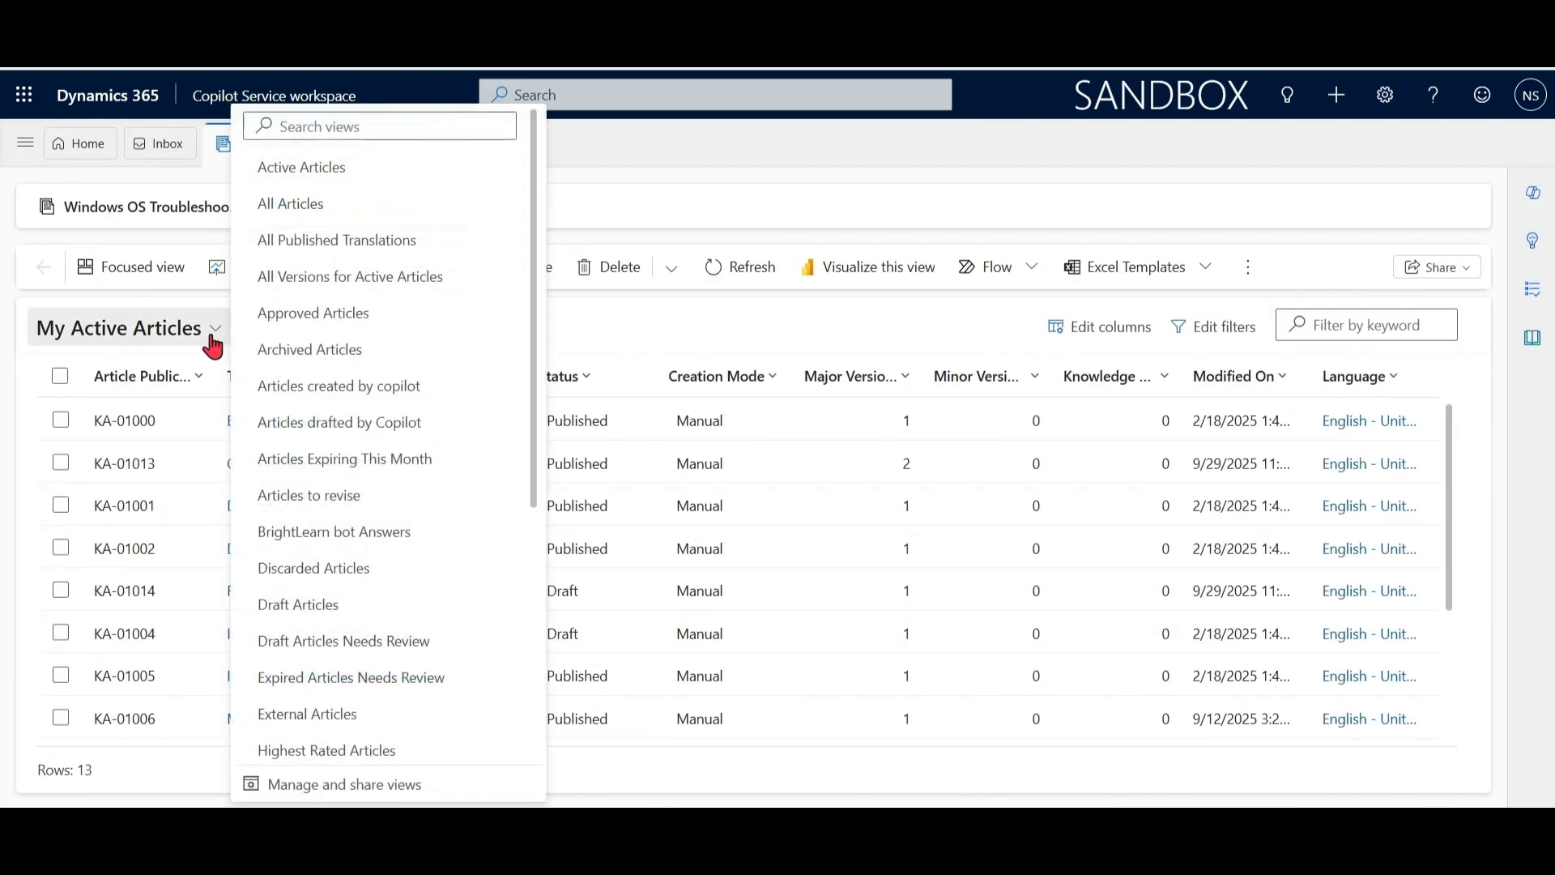
pyautogui.click(385, 128)
pyautogui.write('draft')
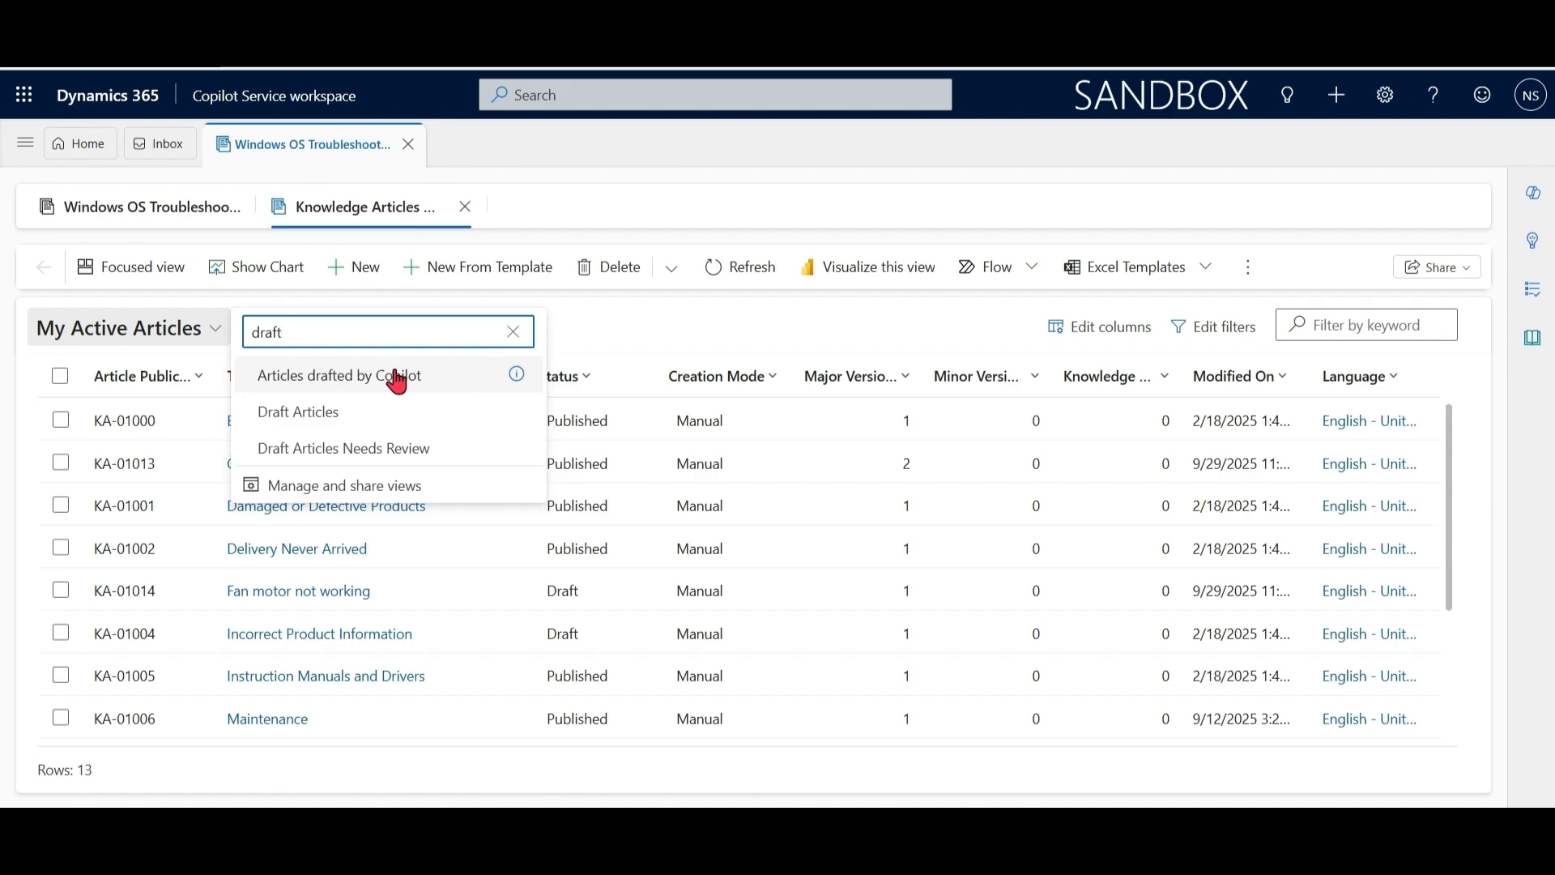
pyautogui.click(405, 449)
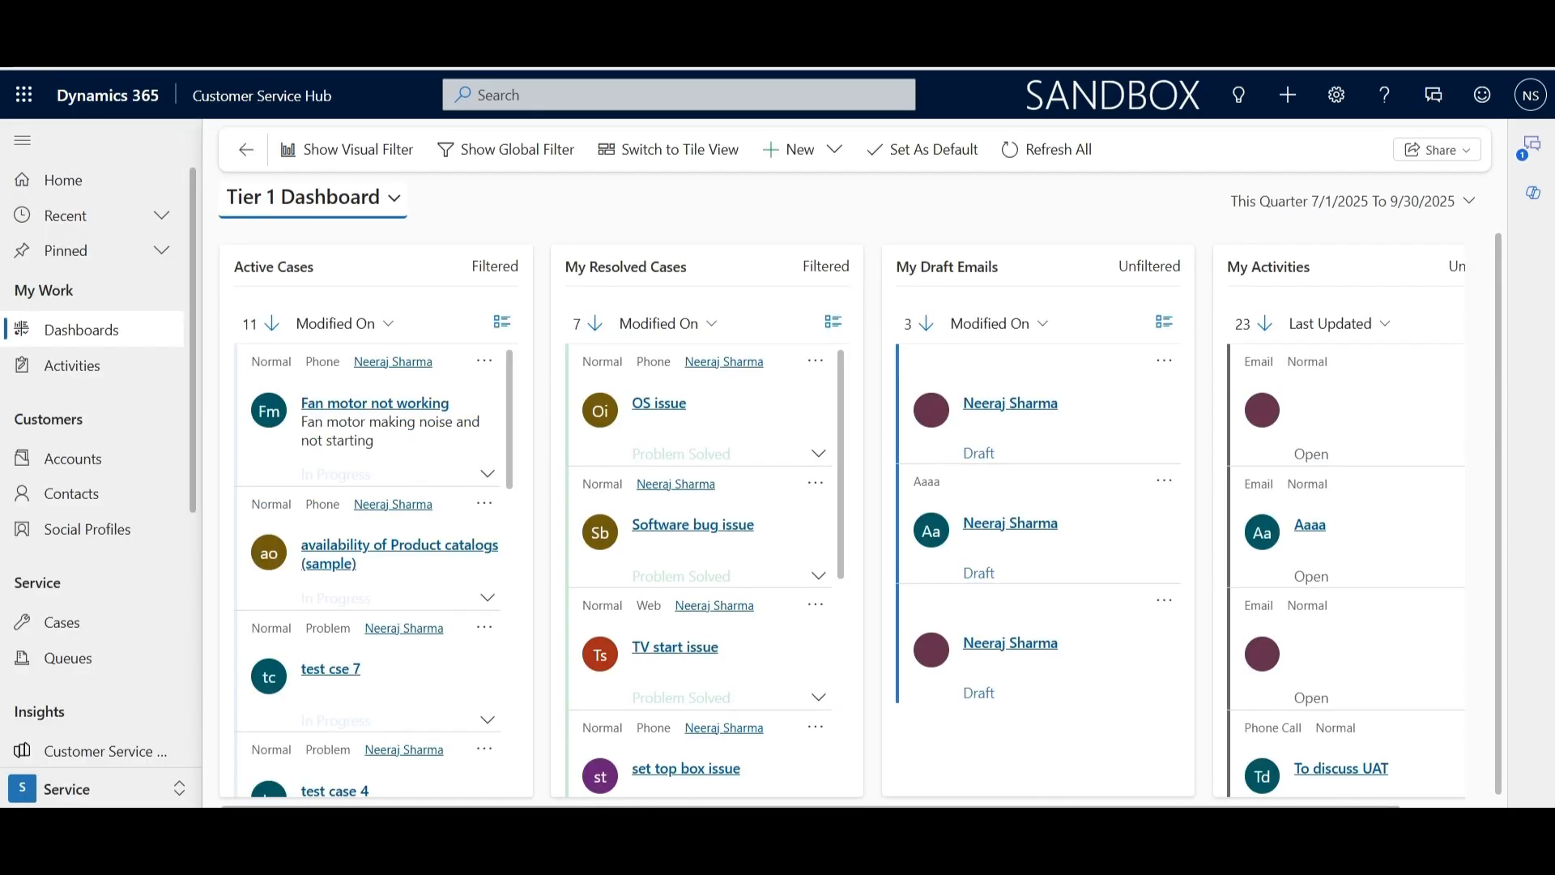
# Step: In Customer Service Hub, open the dashboards and choose My Knowledge Dashboard
pyautogui.click(85, 337)
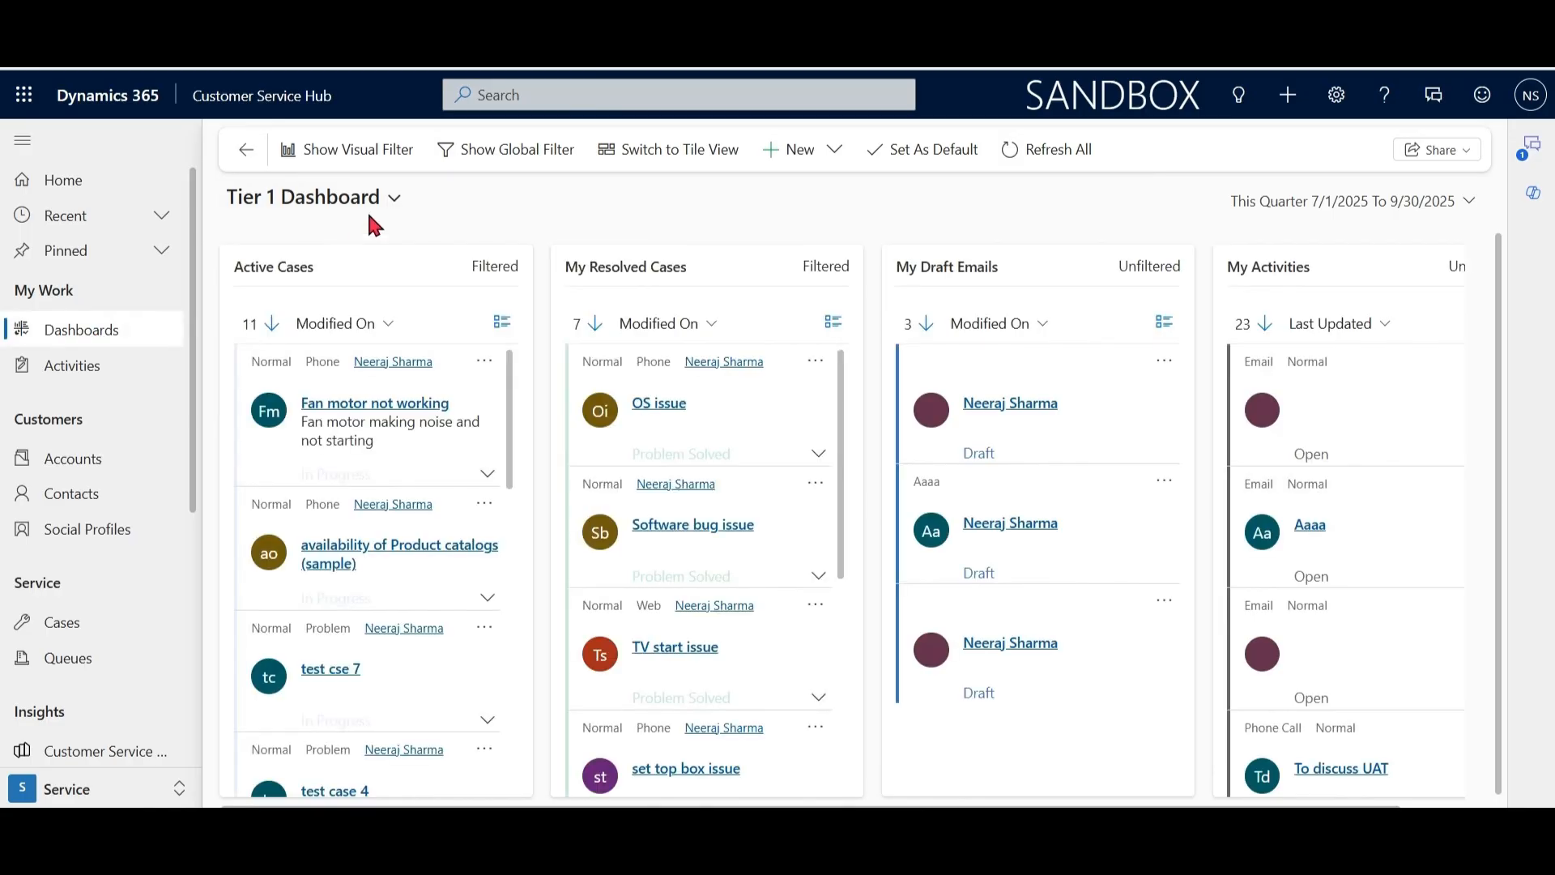
pyautogui.click(391, 202)
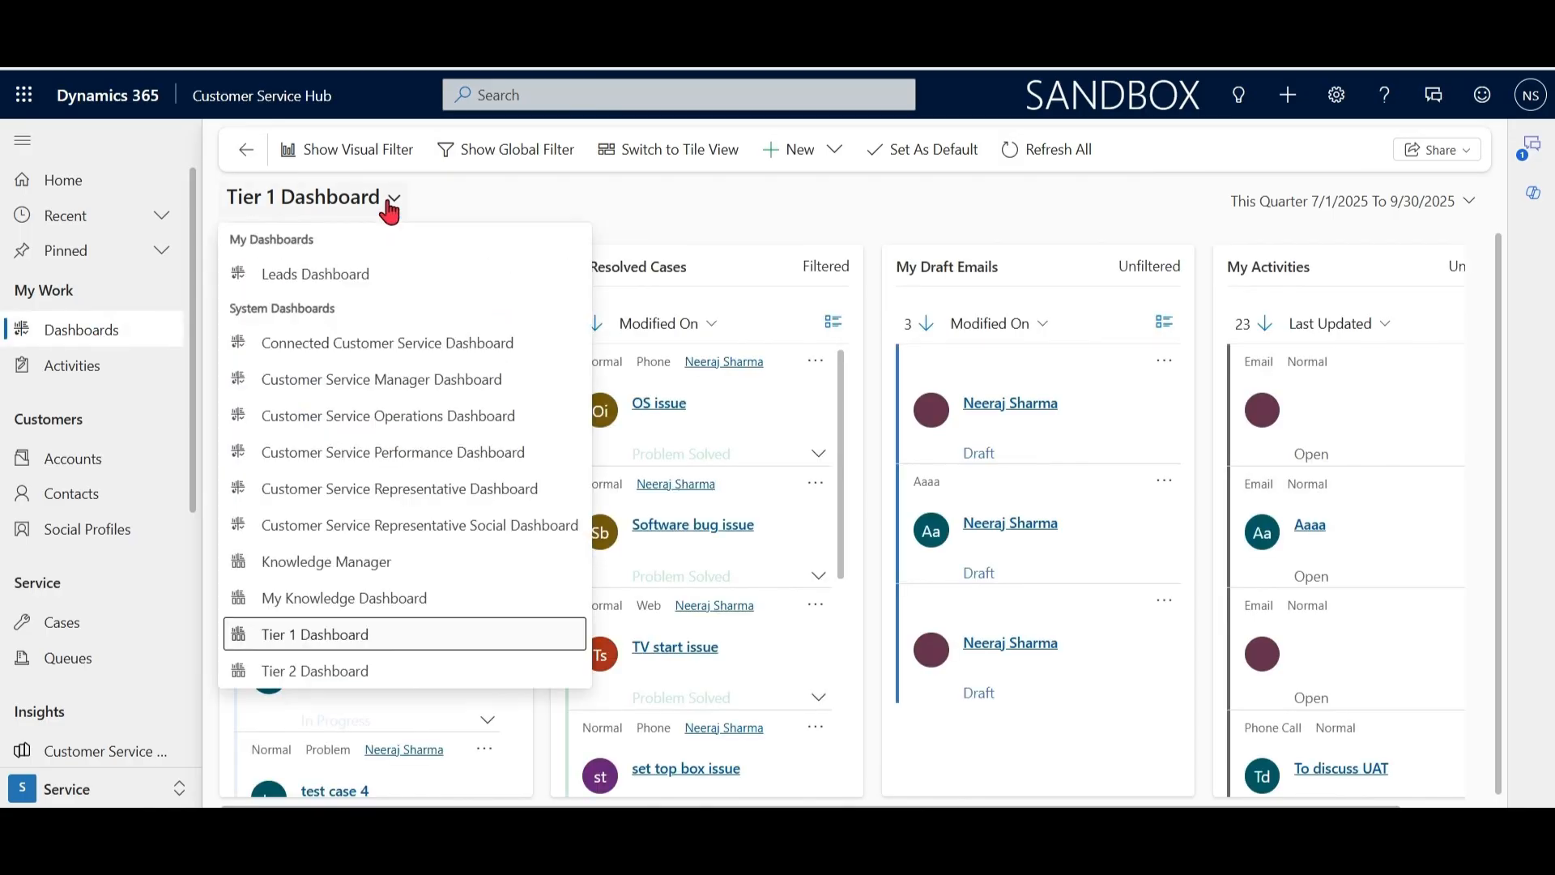
pyautogui.click(400, 609)
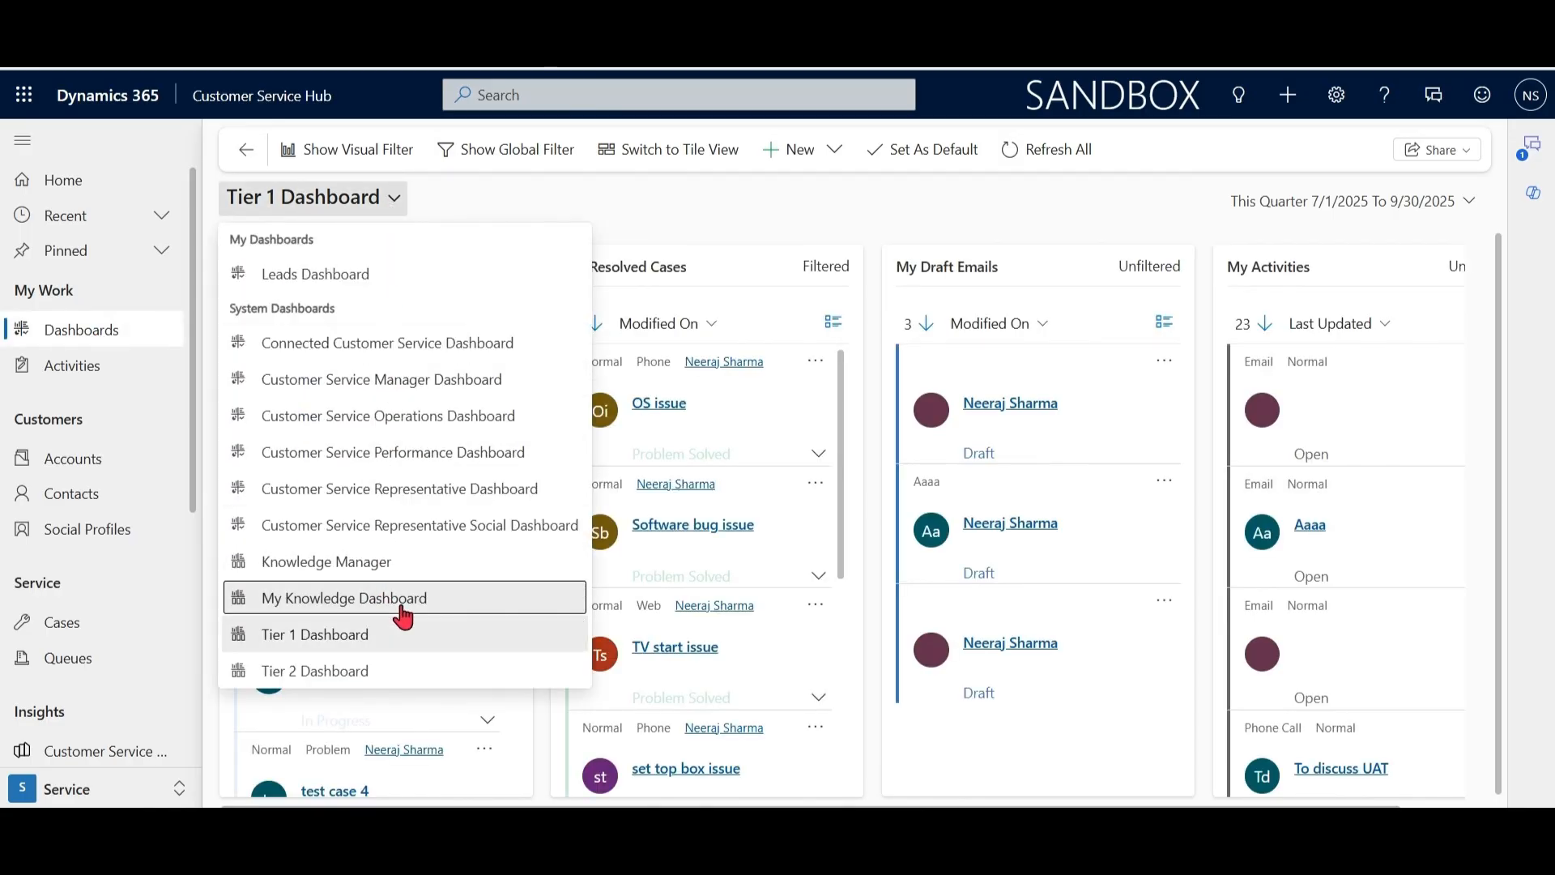
pyautogui.click(402, 614)
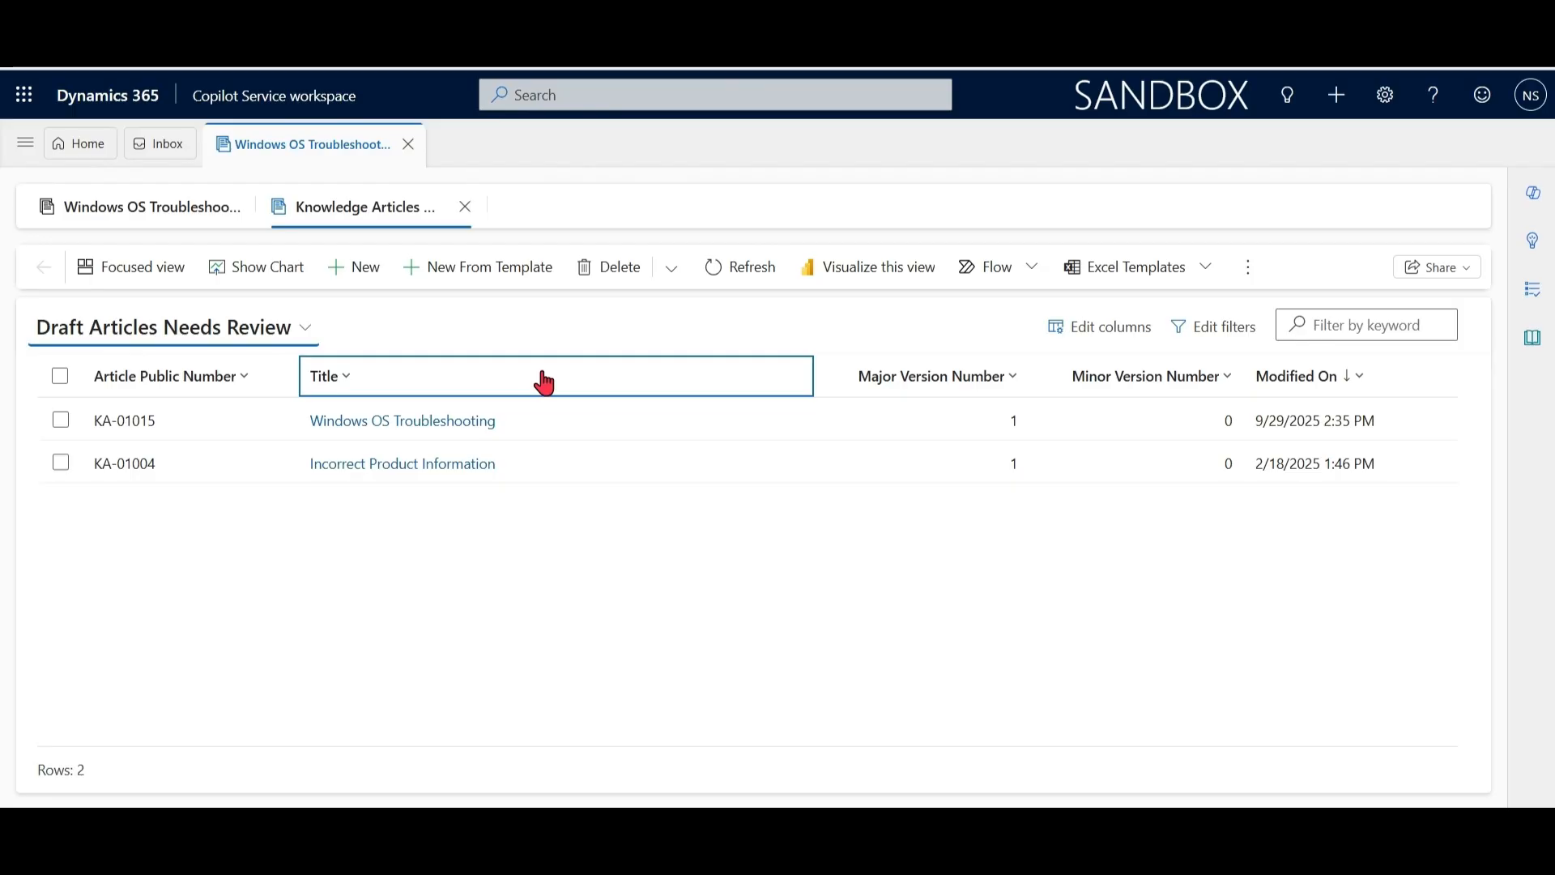
# Step: Open the Windows OS Troubleshooting article, reject it in the Review stage with the reason "need more detailed information", and save it
pyautogui.click(449, 425)
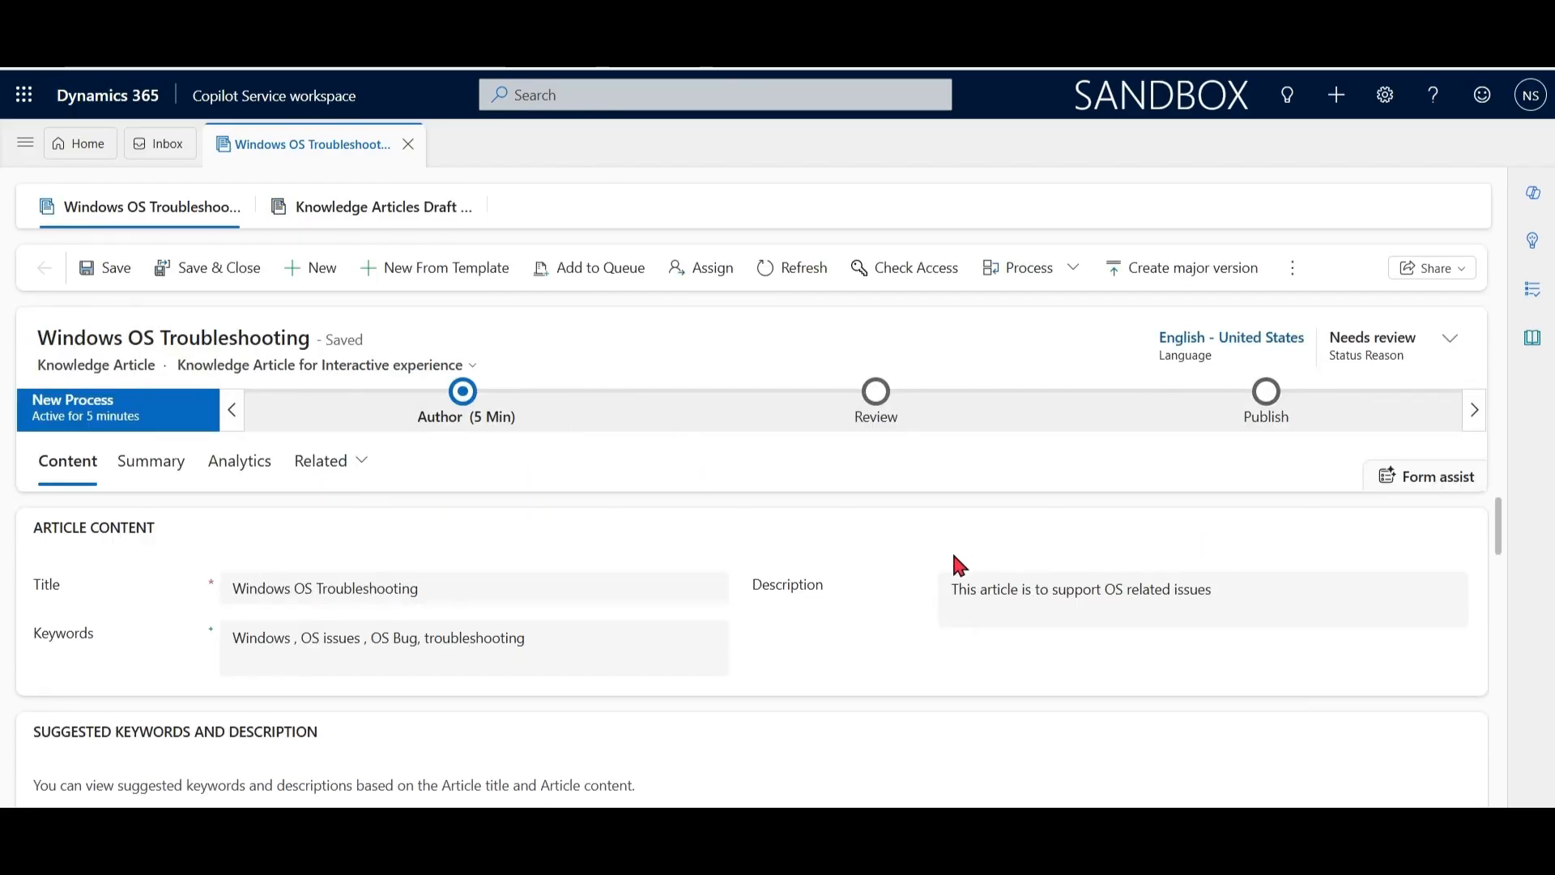
pyautogui.click(878, 395)
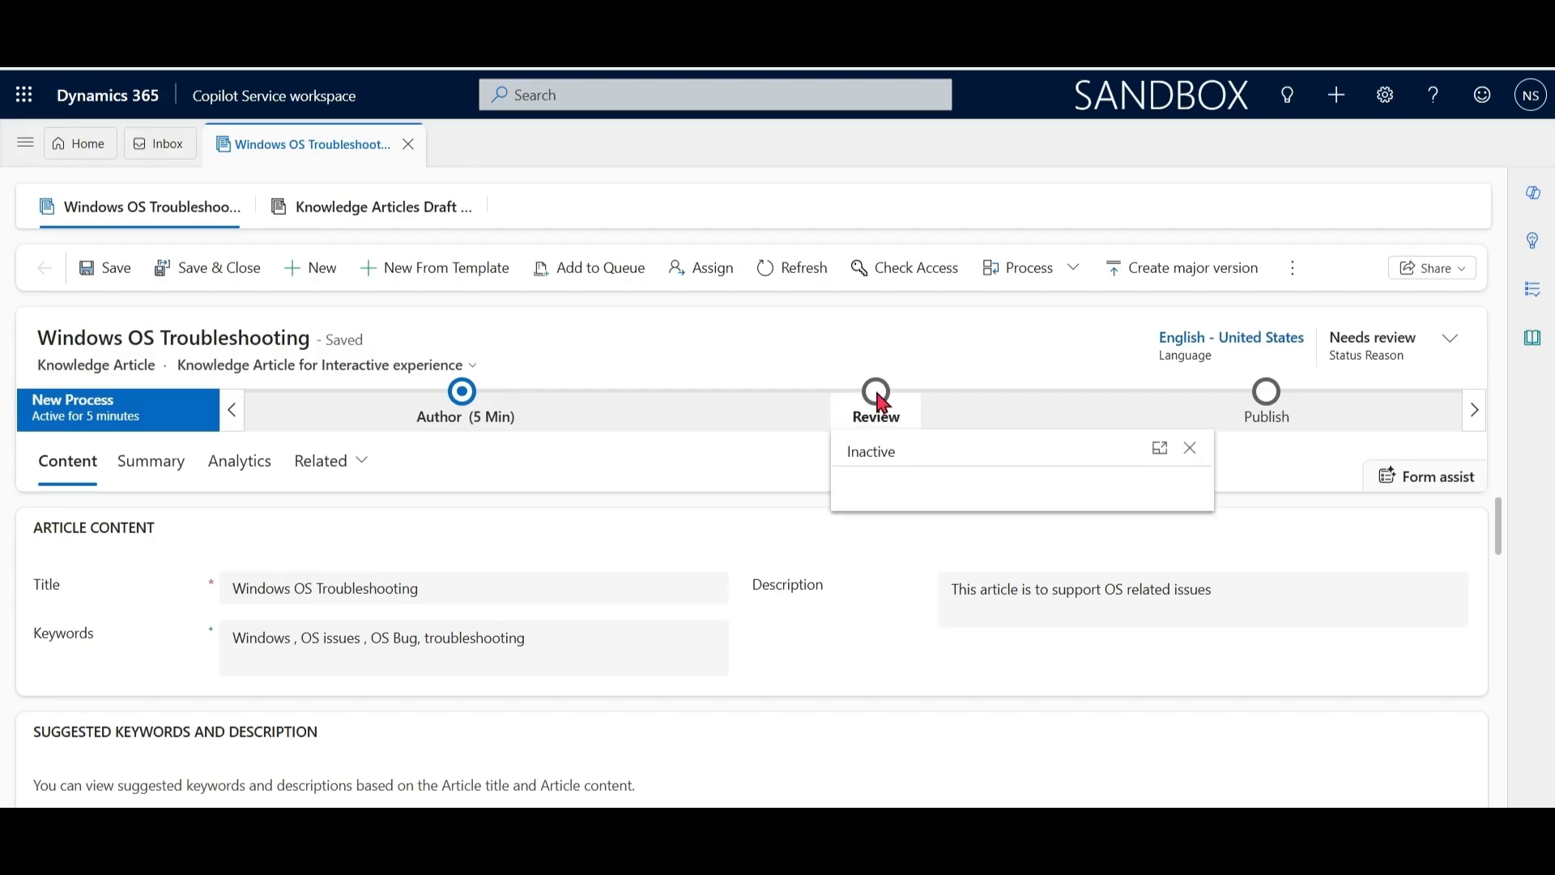
pyautogui.click(1176, 530)
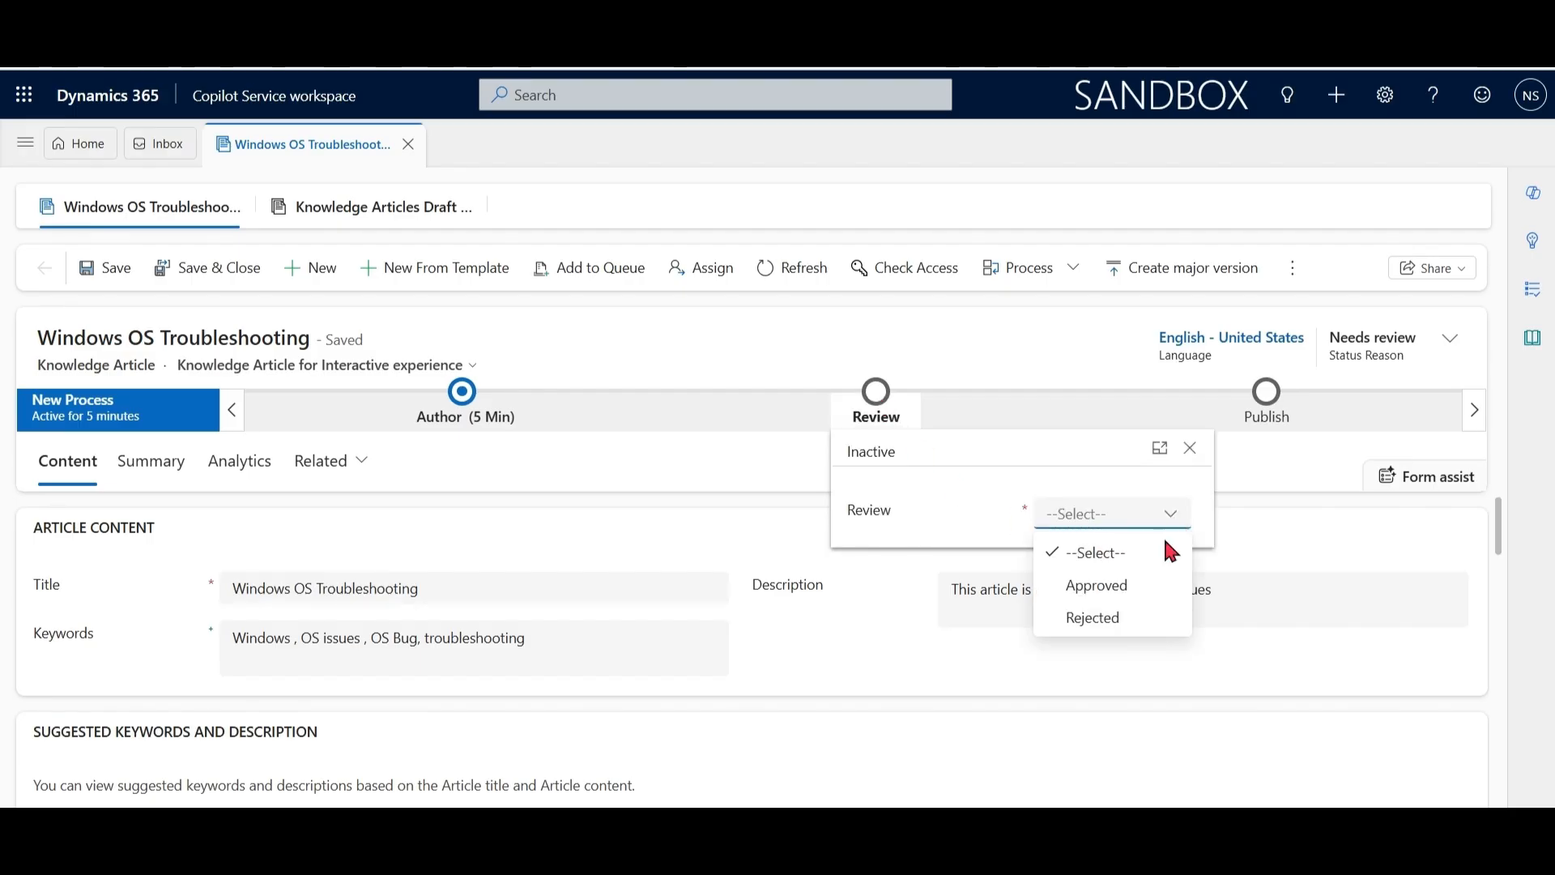
pyautogui.click(1134, 621)
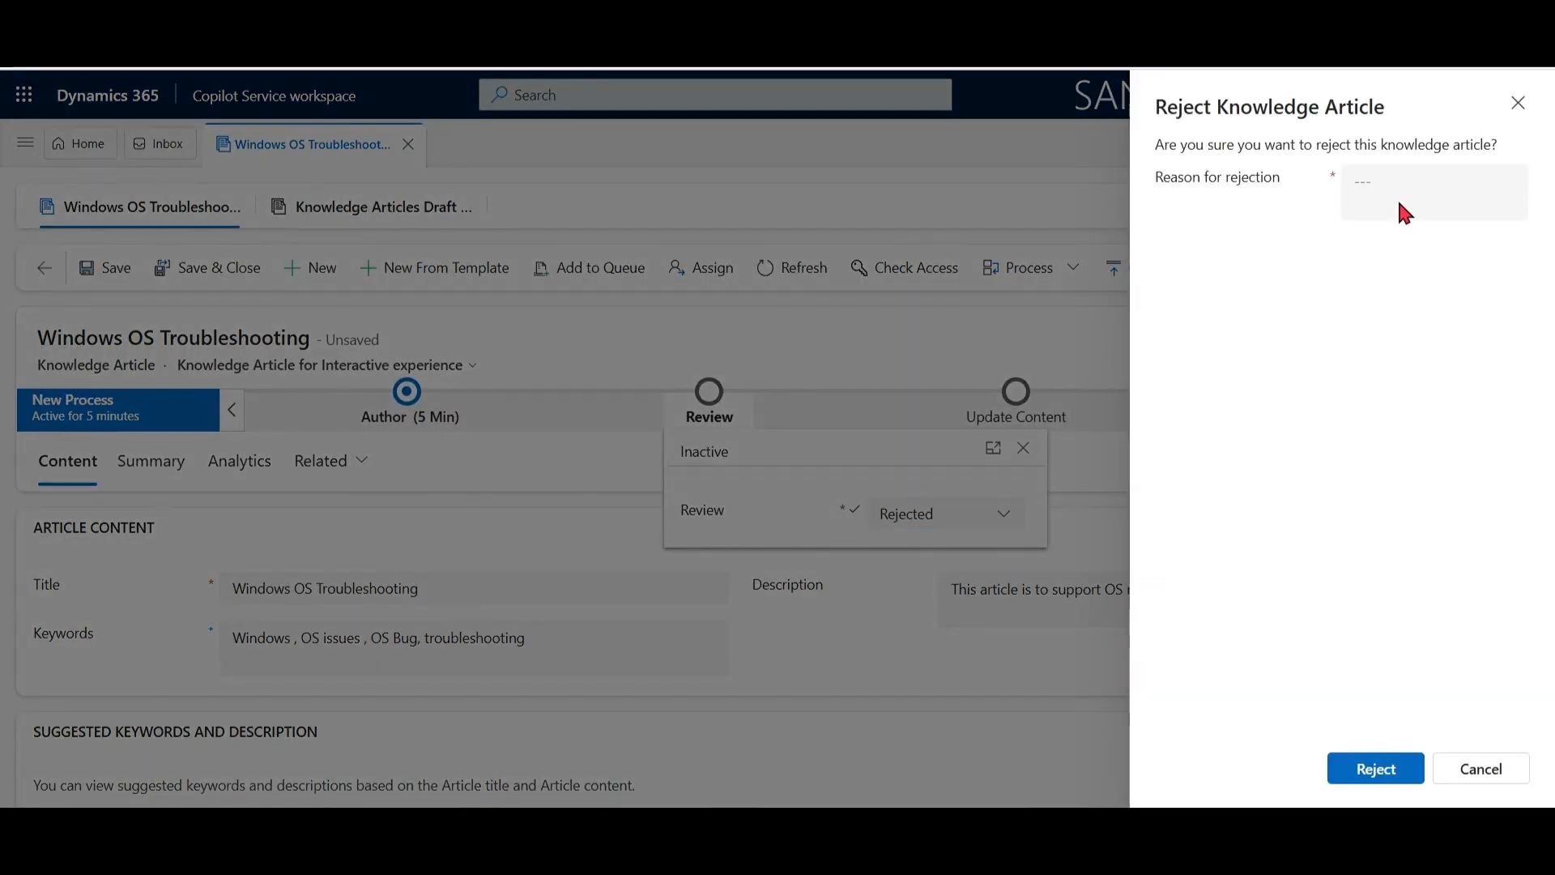
pyautogui.click(1405, 185)
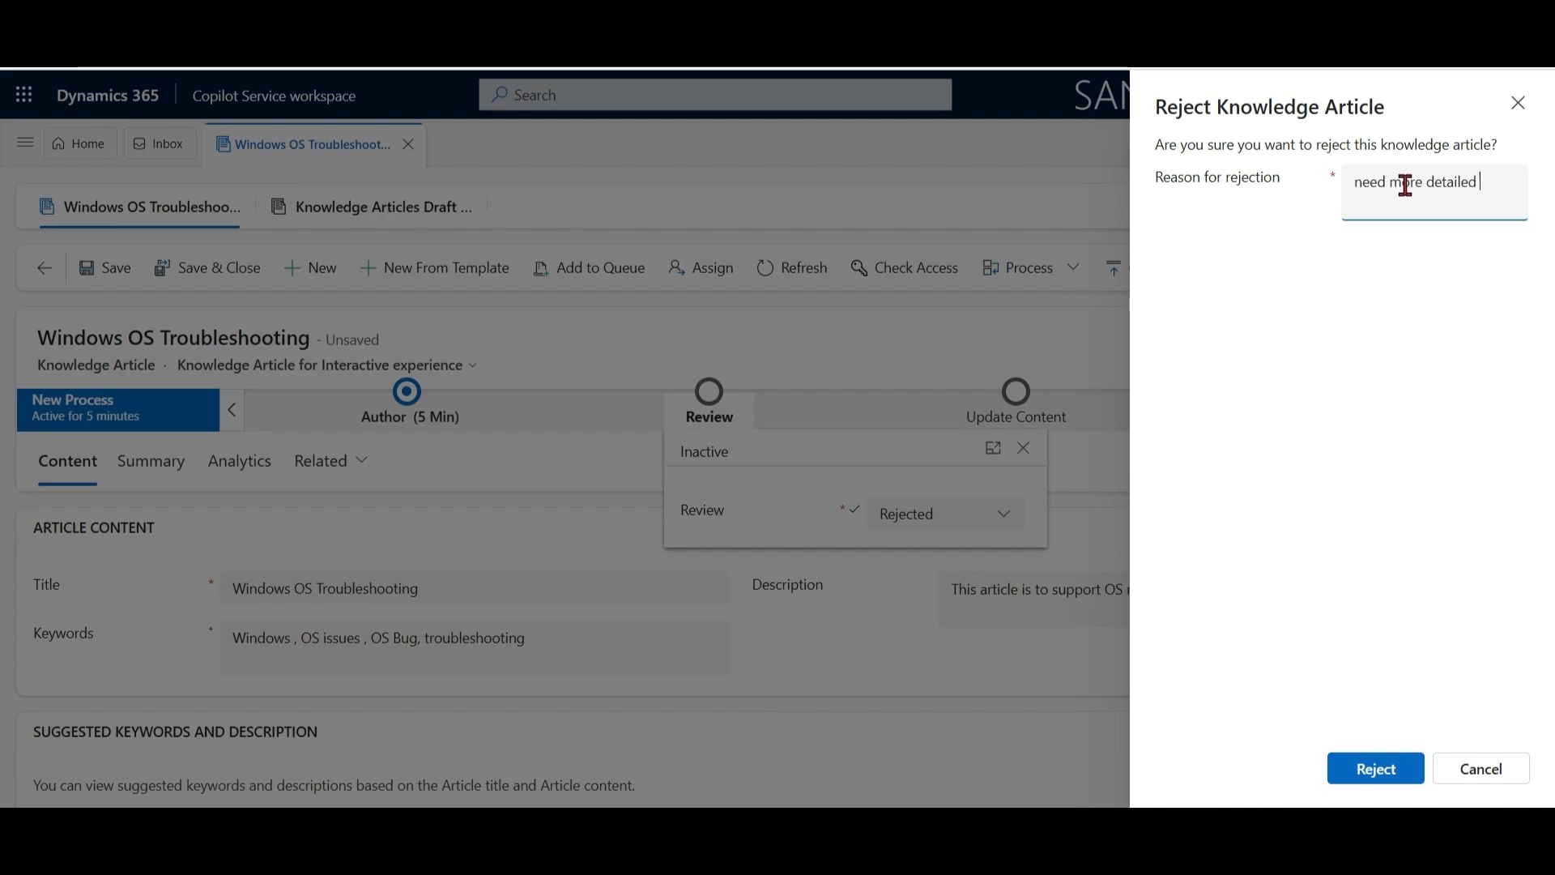
pyautogui.write('need more detailed information')
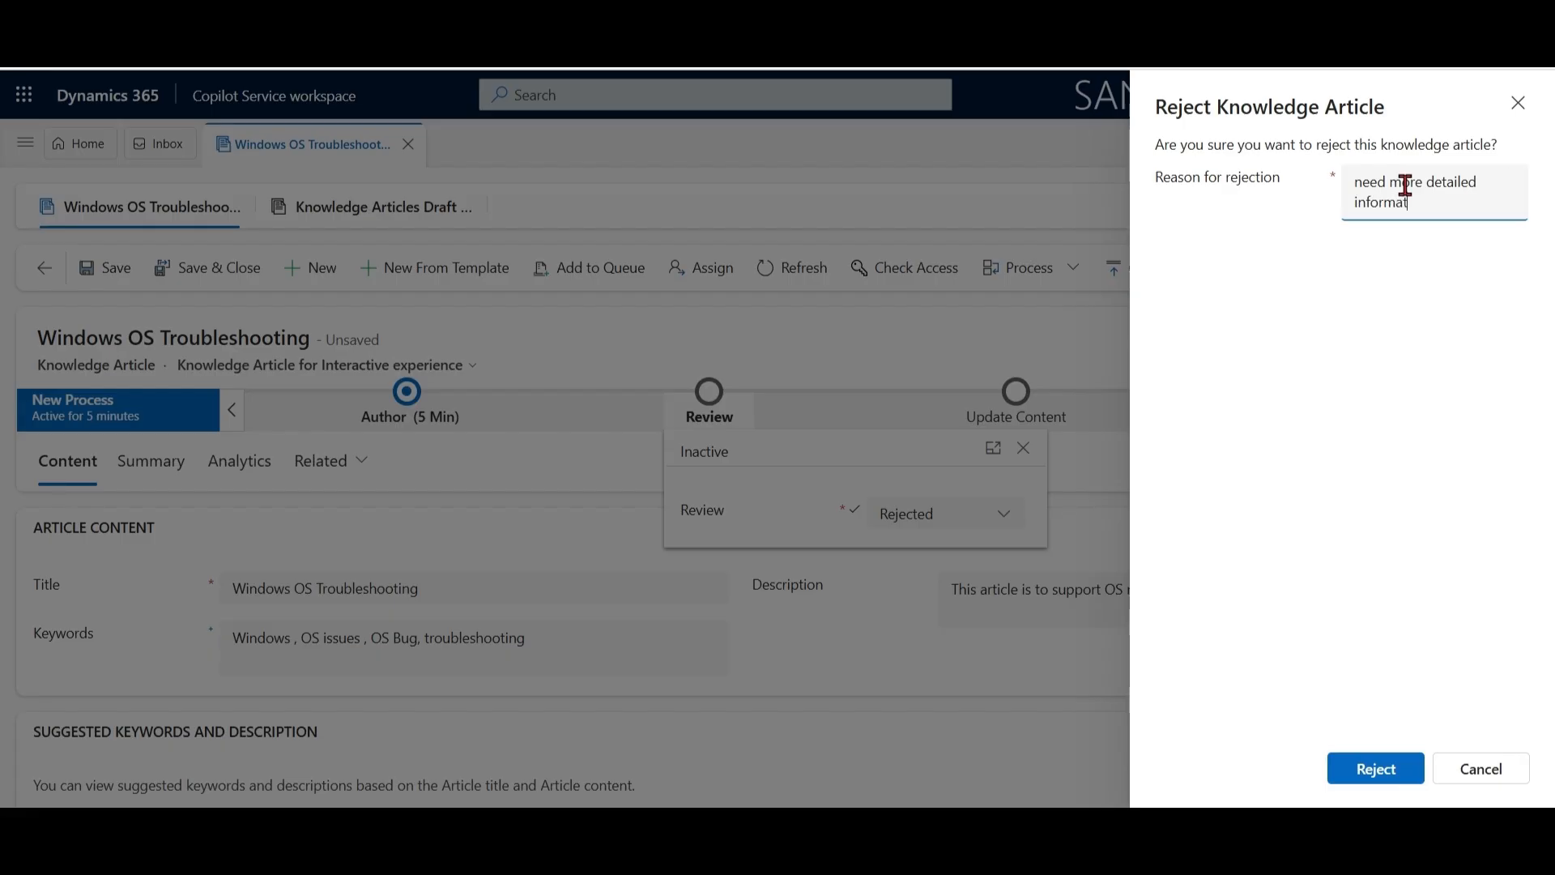
pyautogui.click(1387, 776)
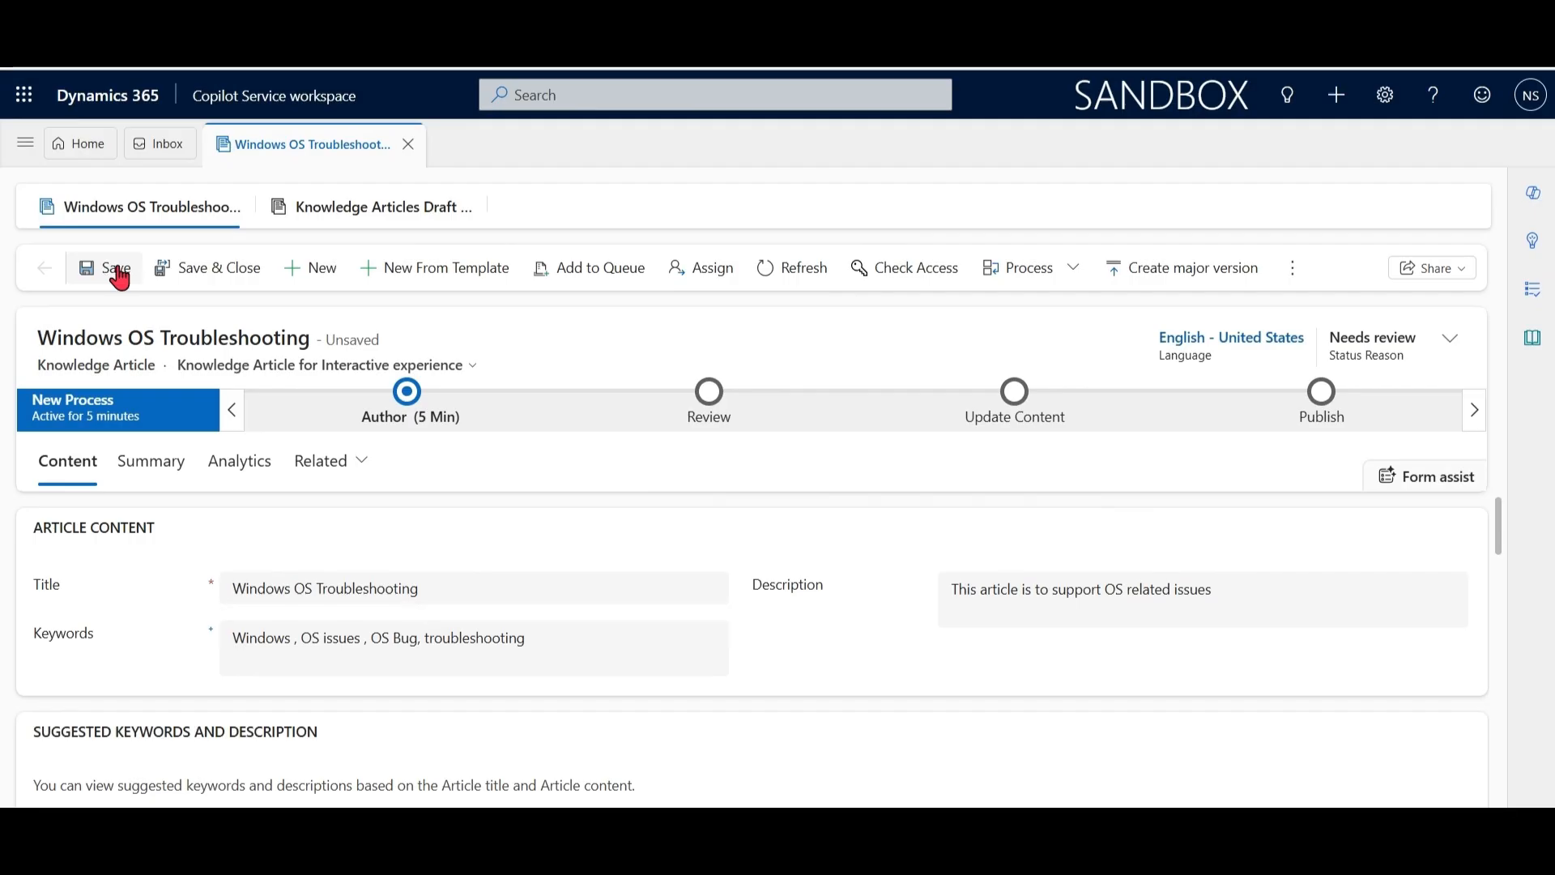
pyautogui.click(118, 271)
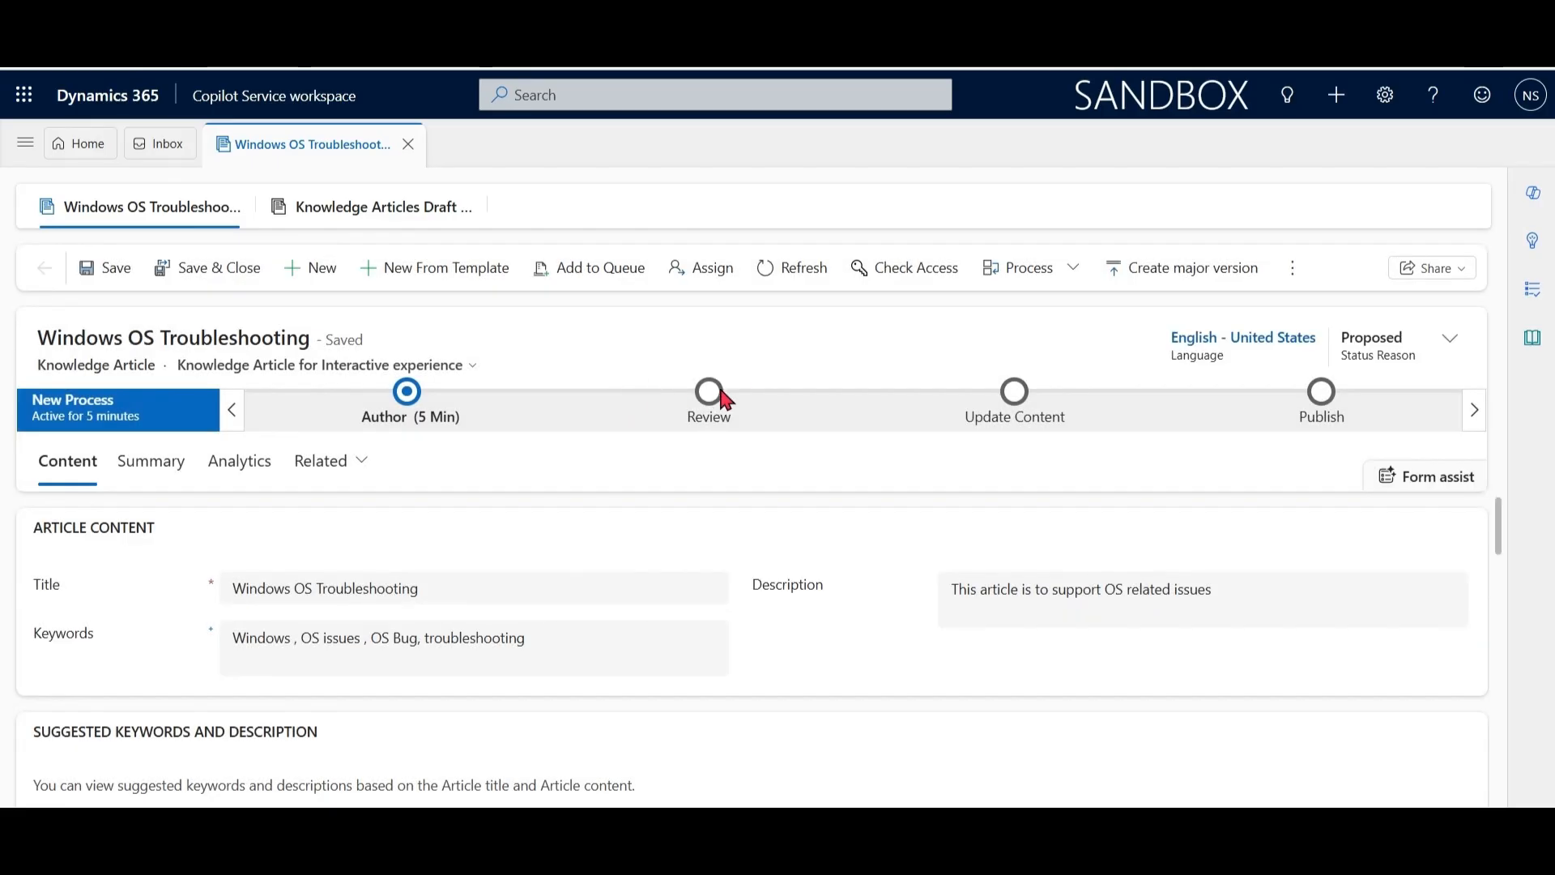
# Step: Check the Review stage's decision and the article's Status Reason
pyautogui.click(717, 398)
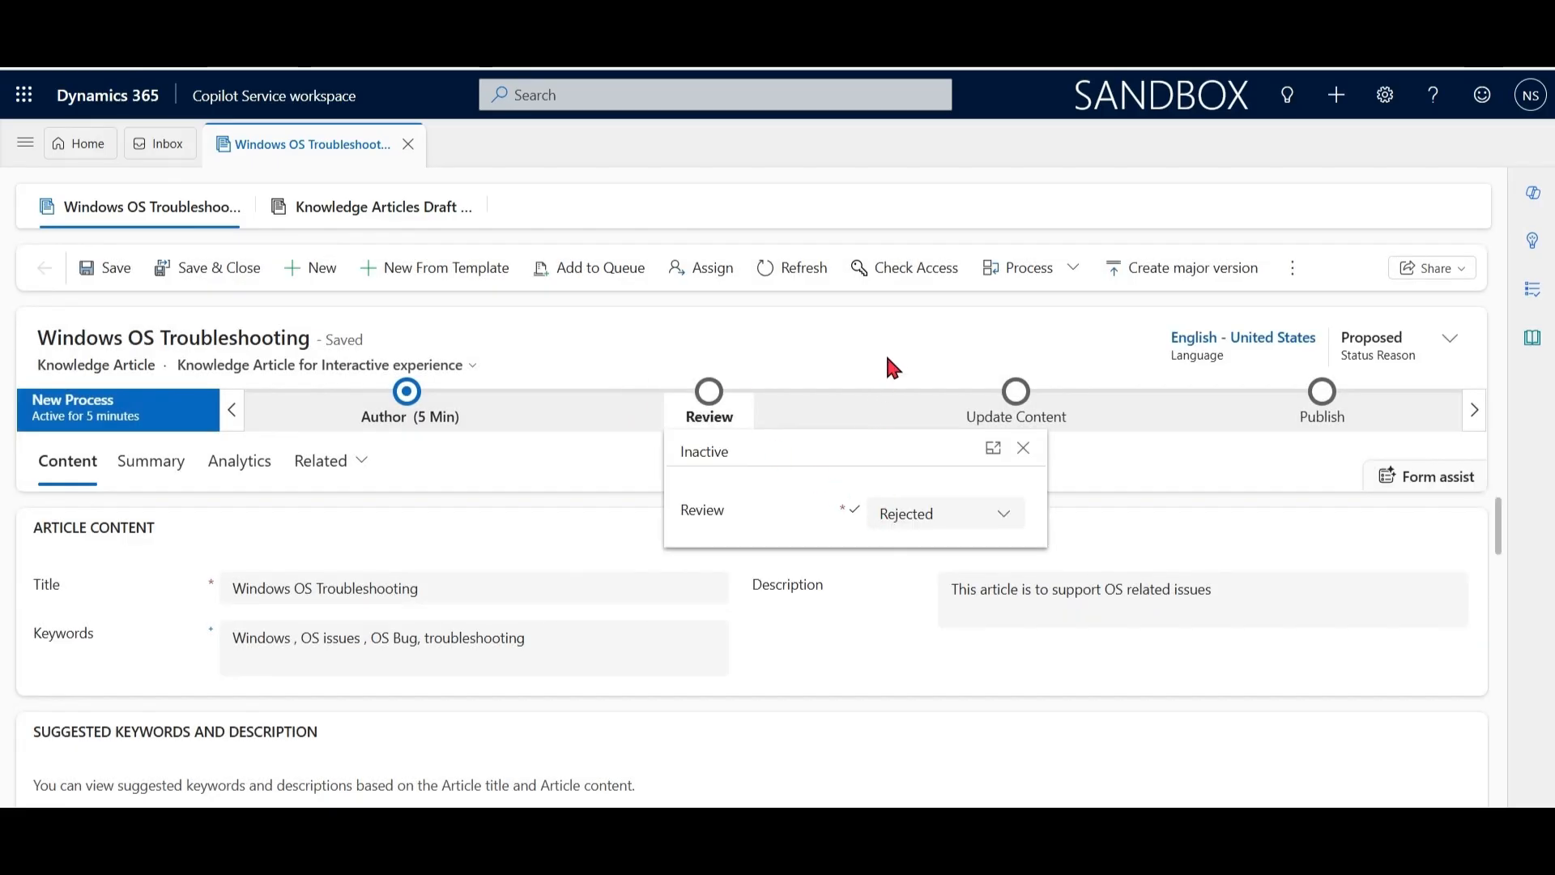
pyautogui.click(1135, 375)
pyautogui.click(1452, 340)
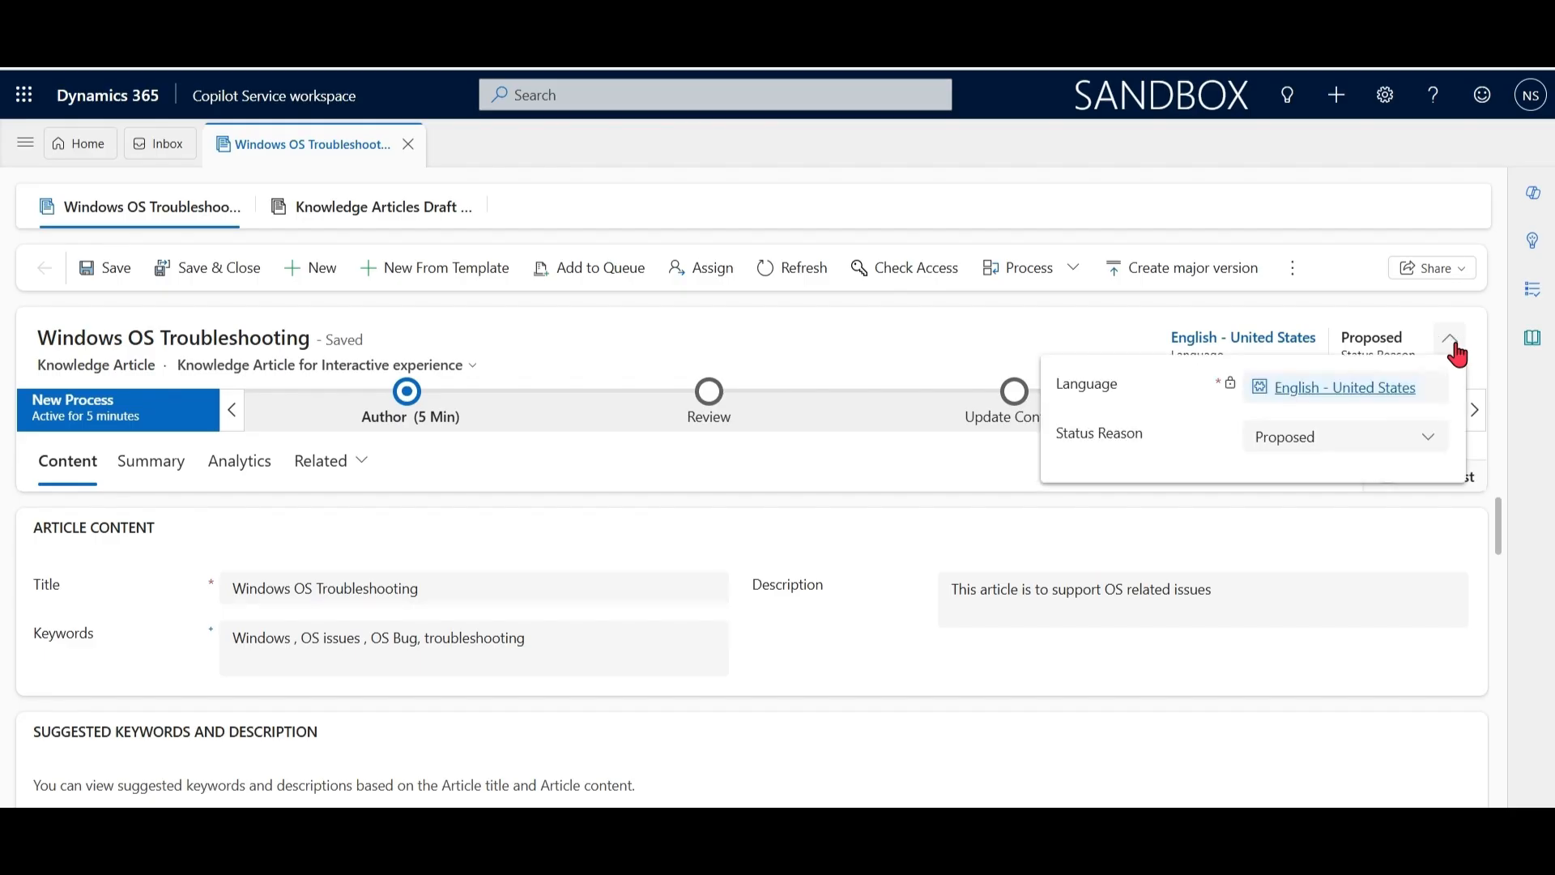
pyautogui.click(810, 326)
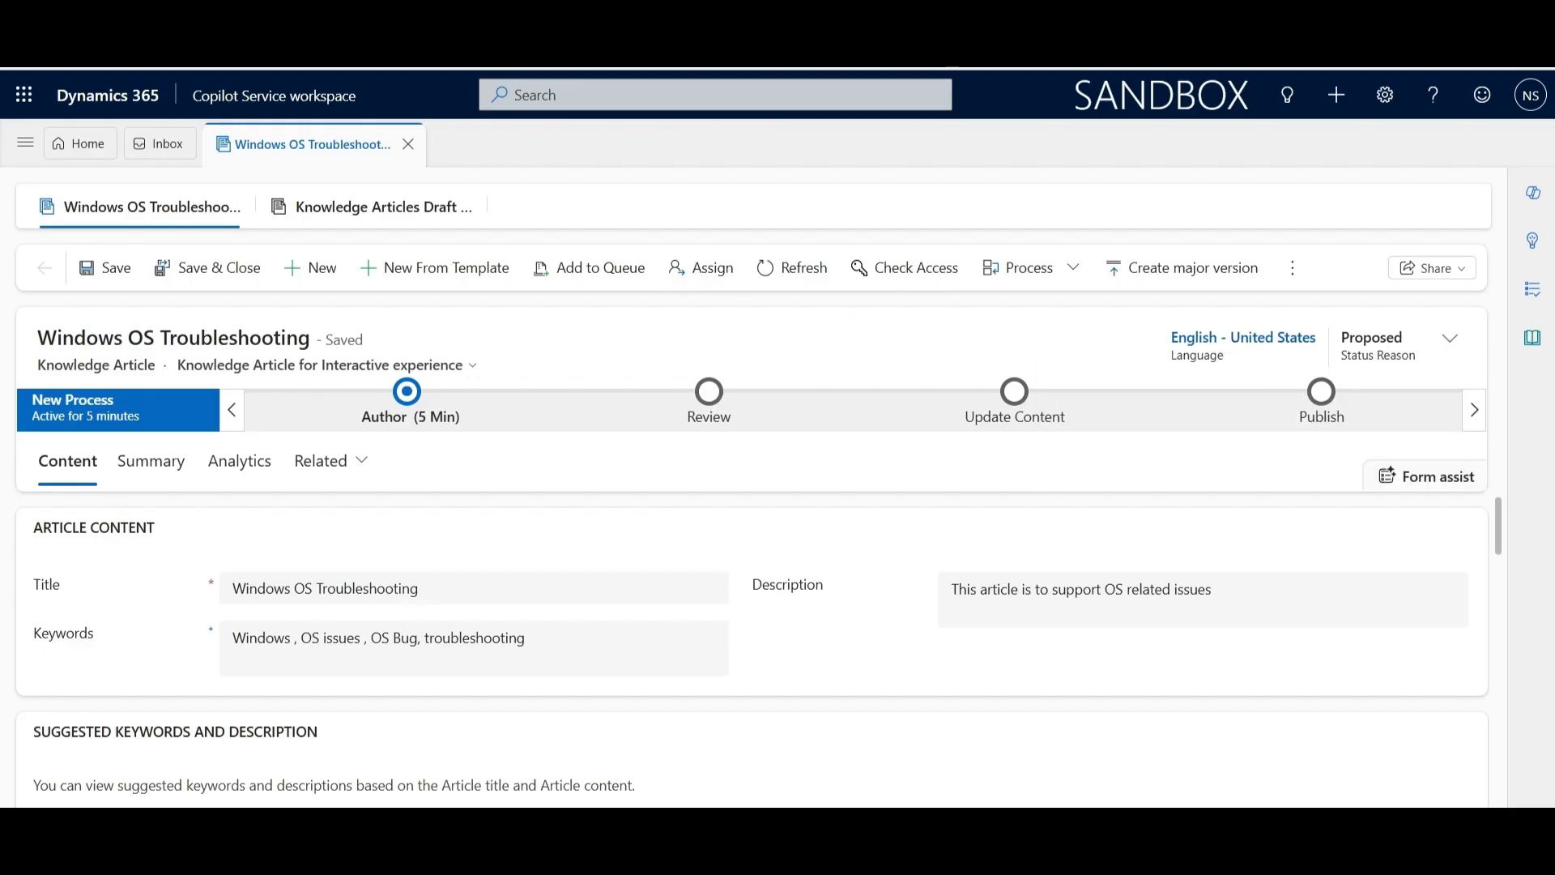
# Step: Switch the knowledge articles list to the Draft Articles view and open the Windows OS Troubleshooting article
pyautogui.click(388, 215)
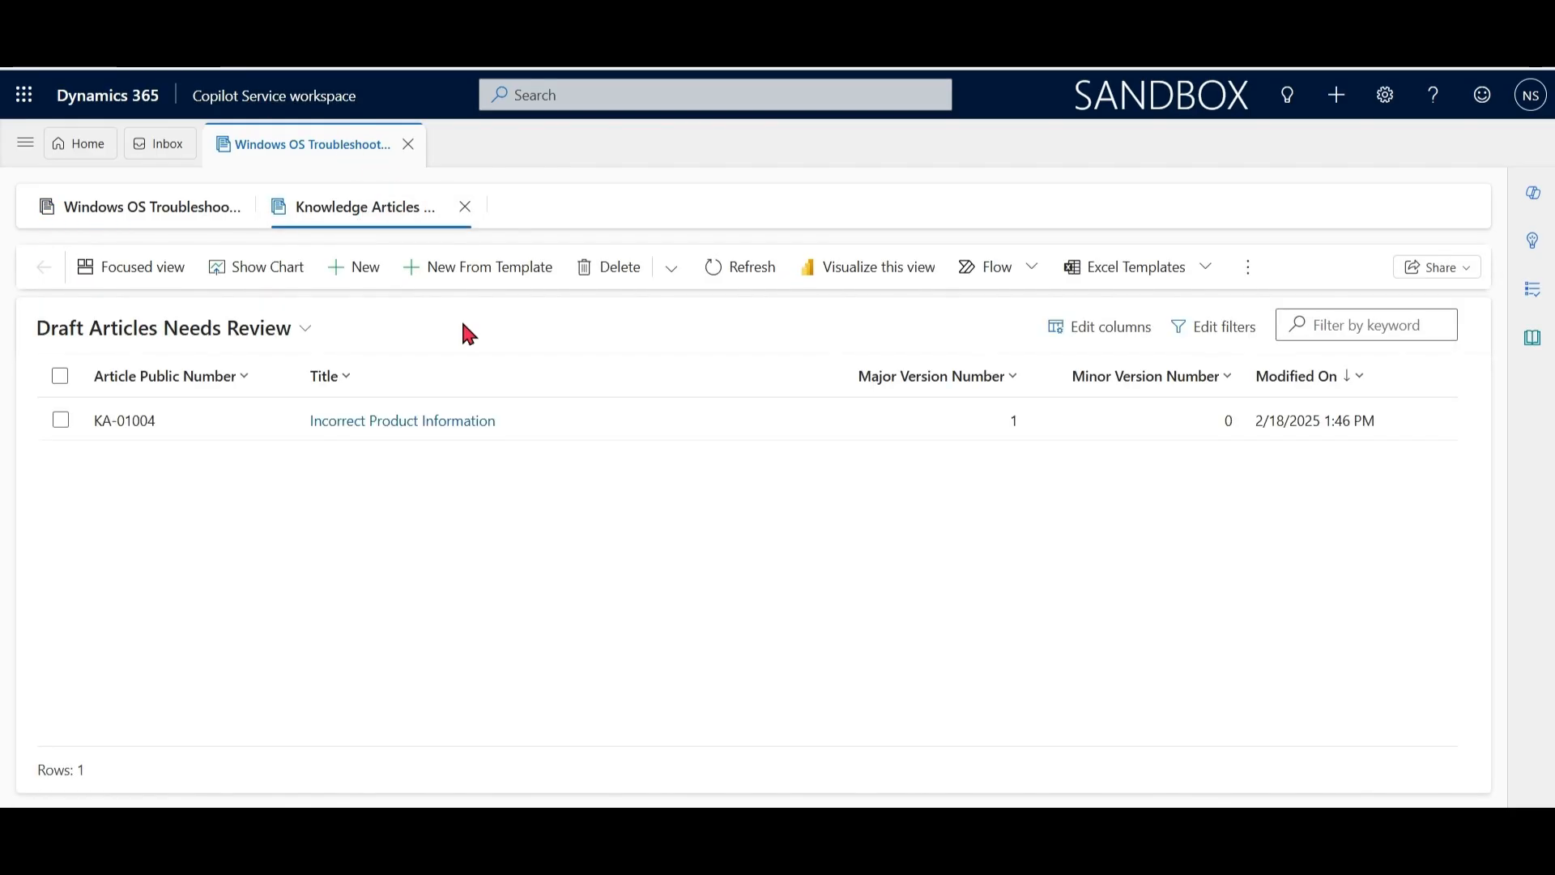
pyautogui.click(303, 328)
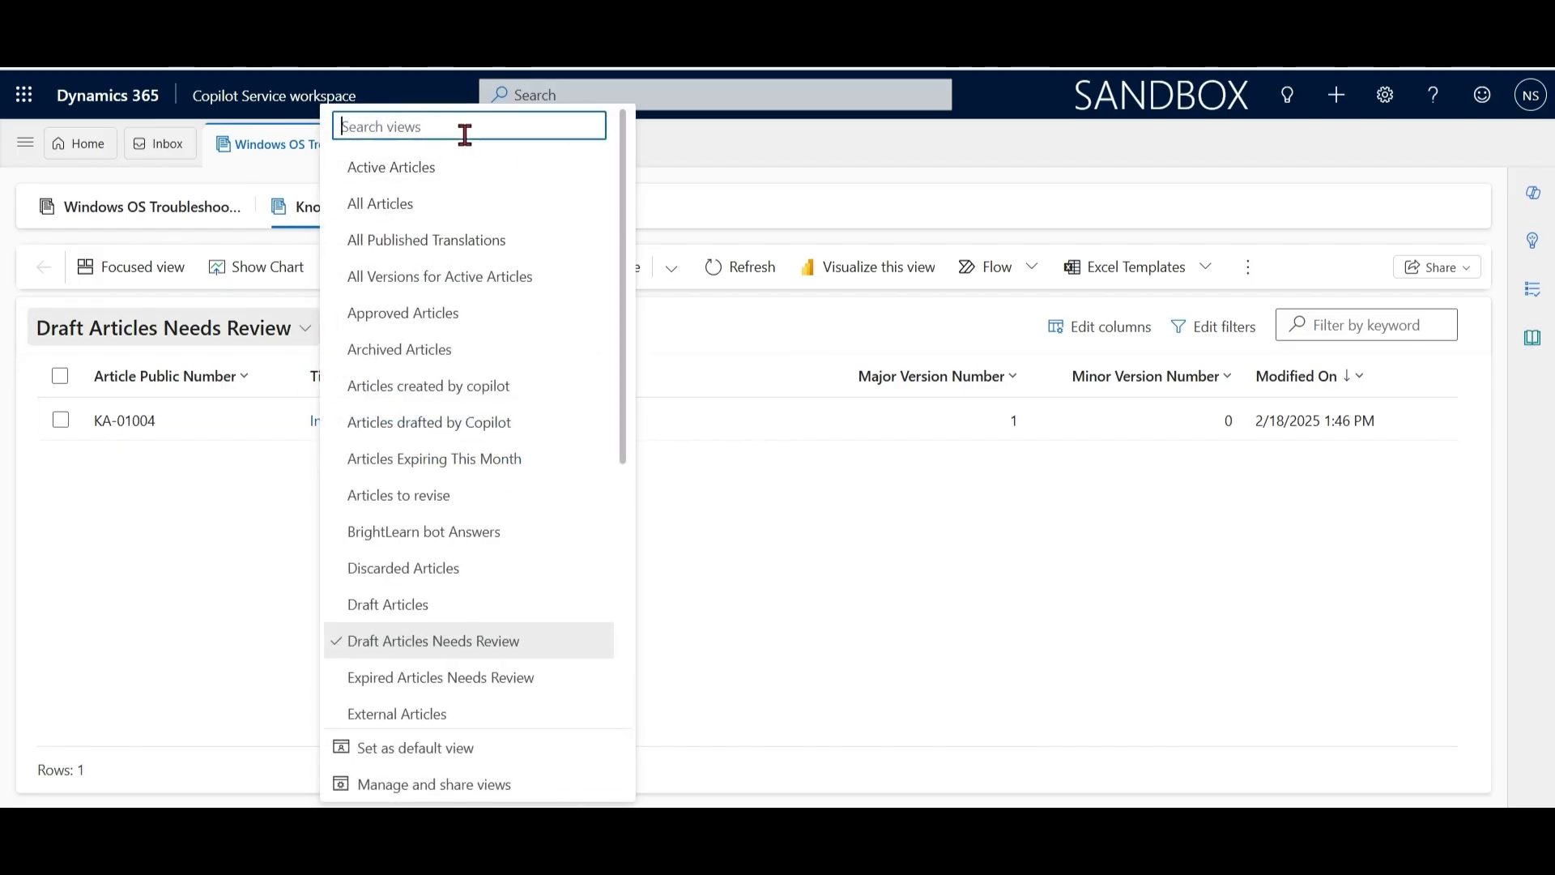
pyautogui.click(398, 612)
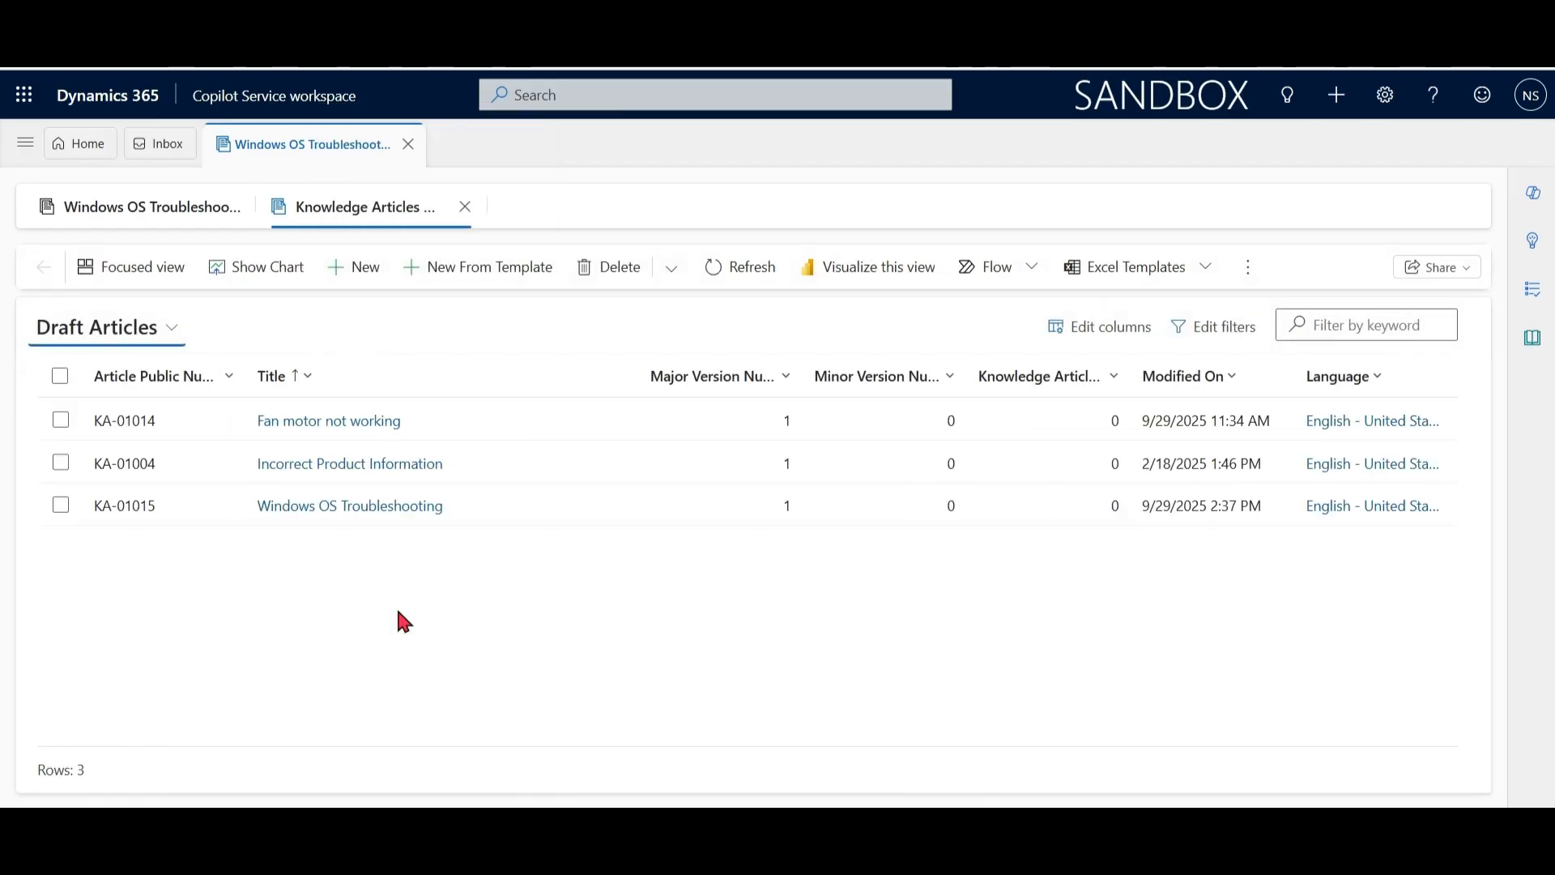
pyautogui.click(398, 508)
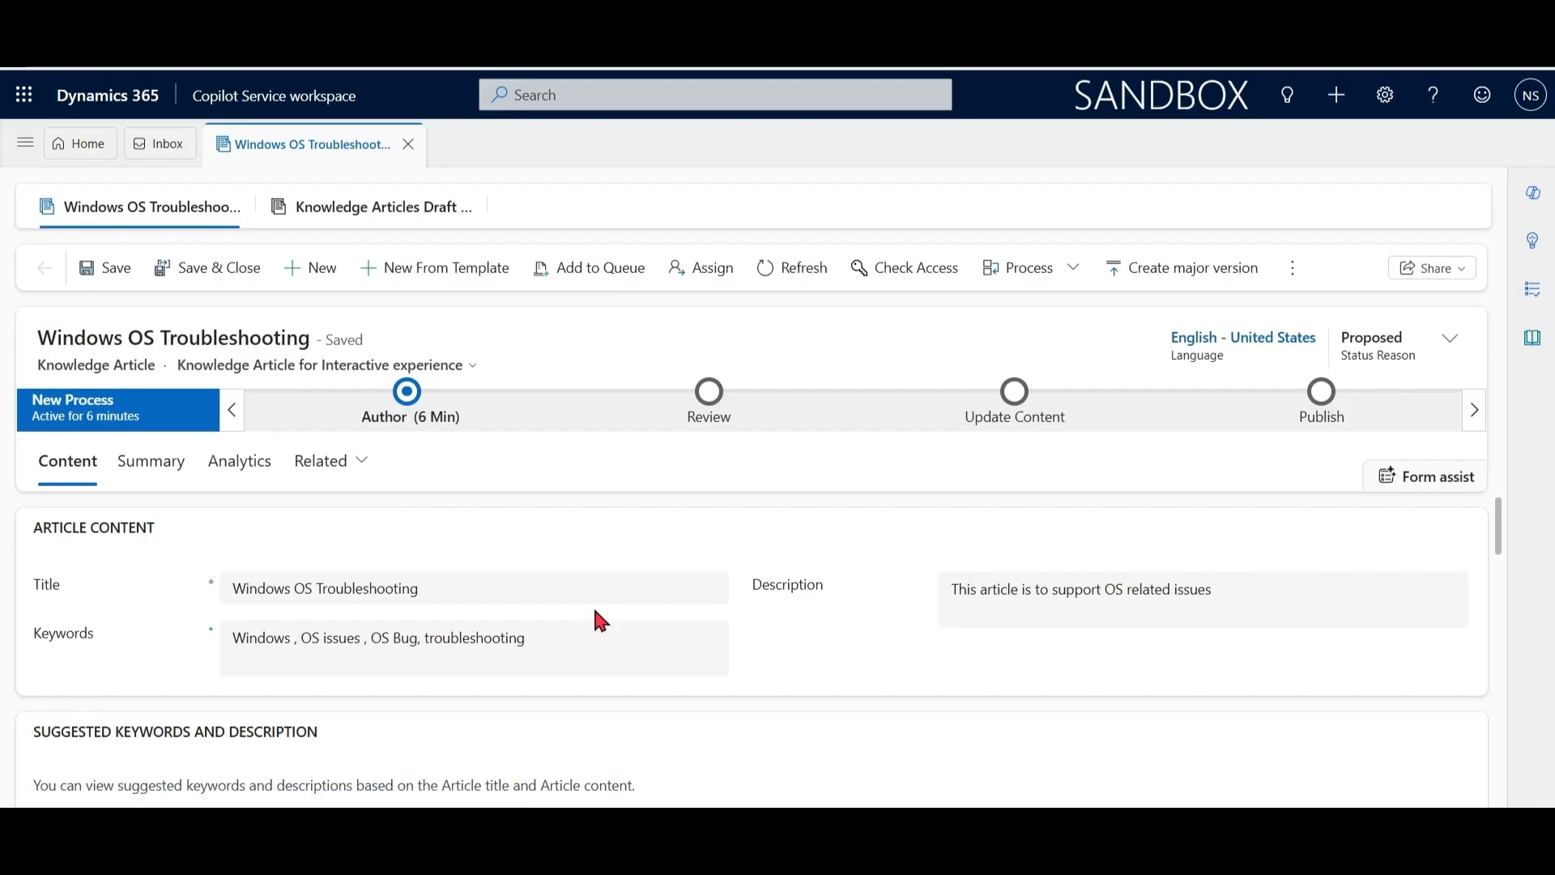
# Step: Add the keyword "hotfix", insert the line "abbbbdc" under the Introduction heading of the content, and save the article
pyautogui.click(613, 641)
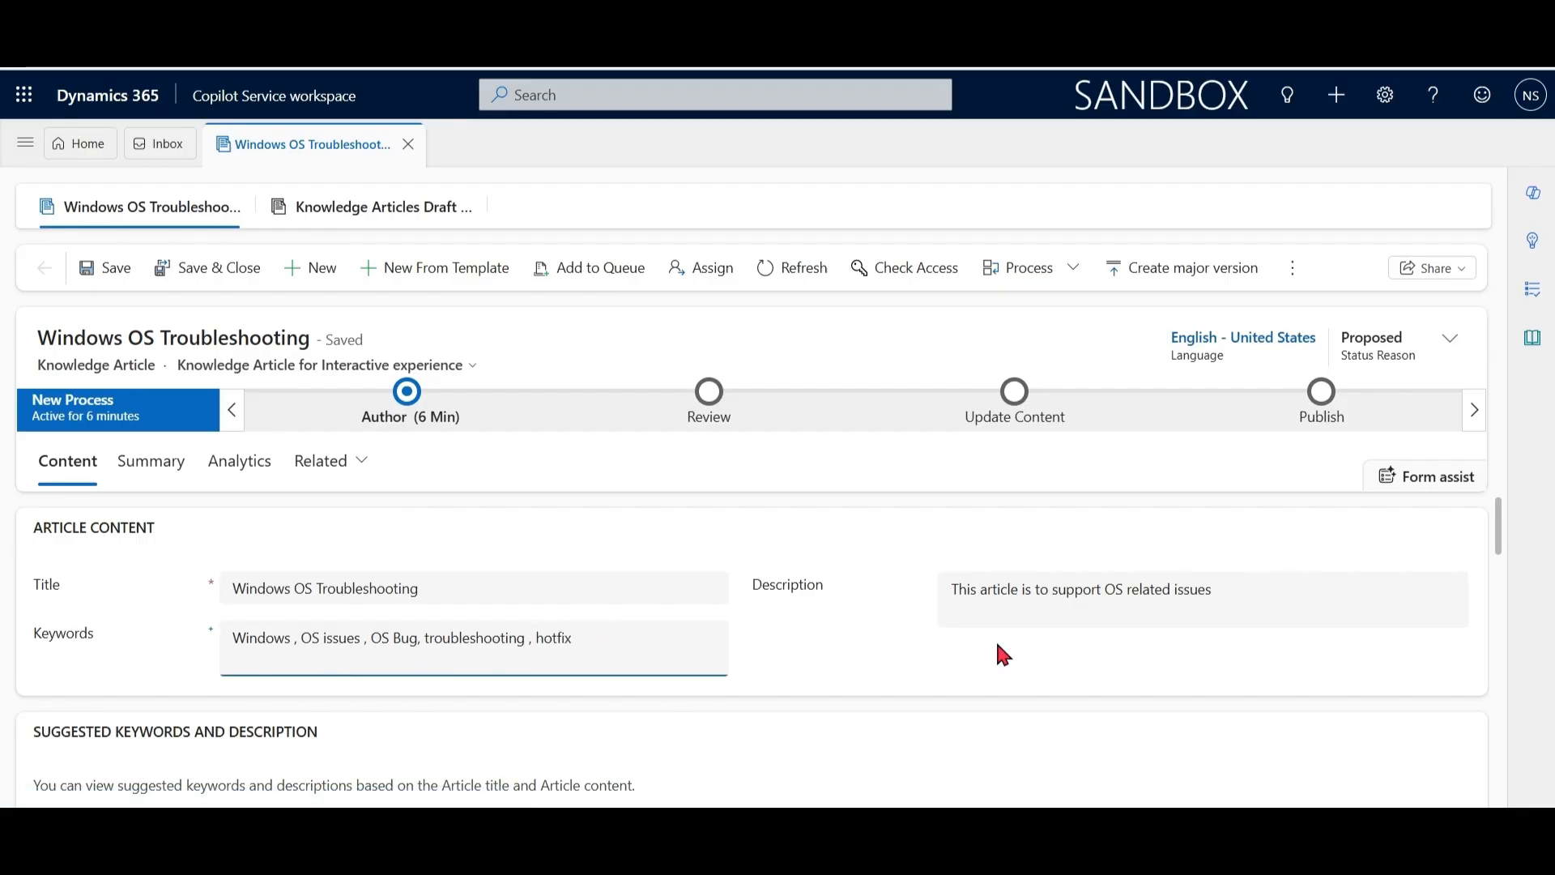
pyautogui.moveTo(1499, 518); pyautogui.dragTo(1498, 669)
pyautogui.click(289, 645)
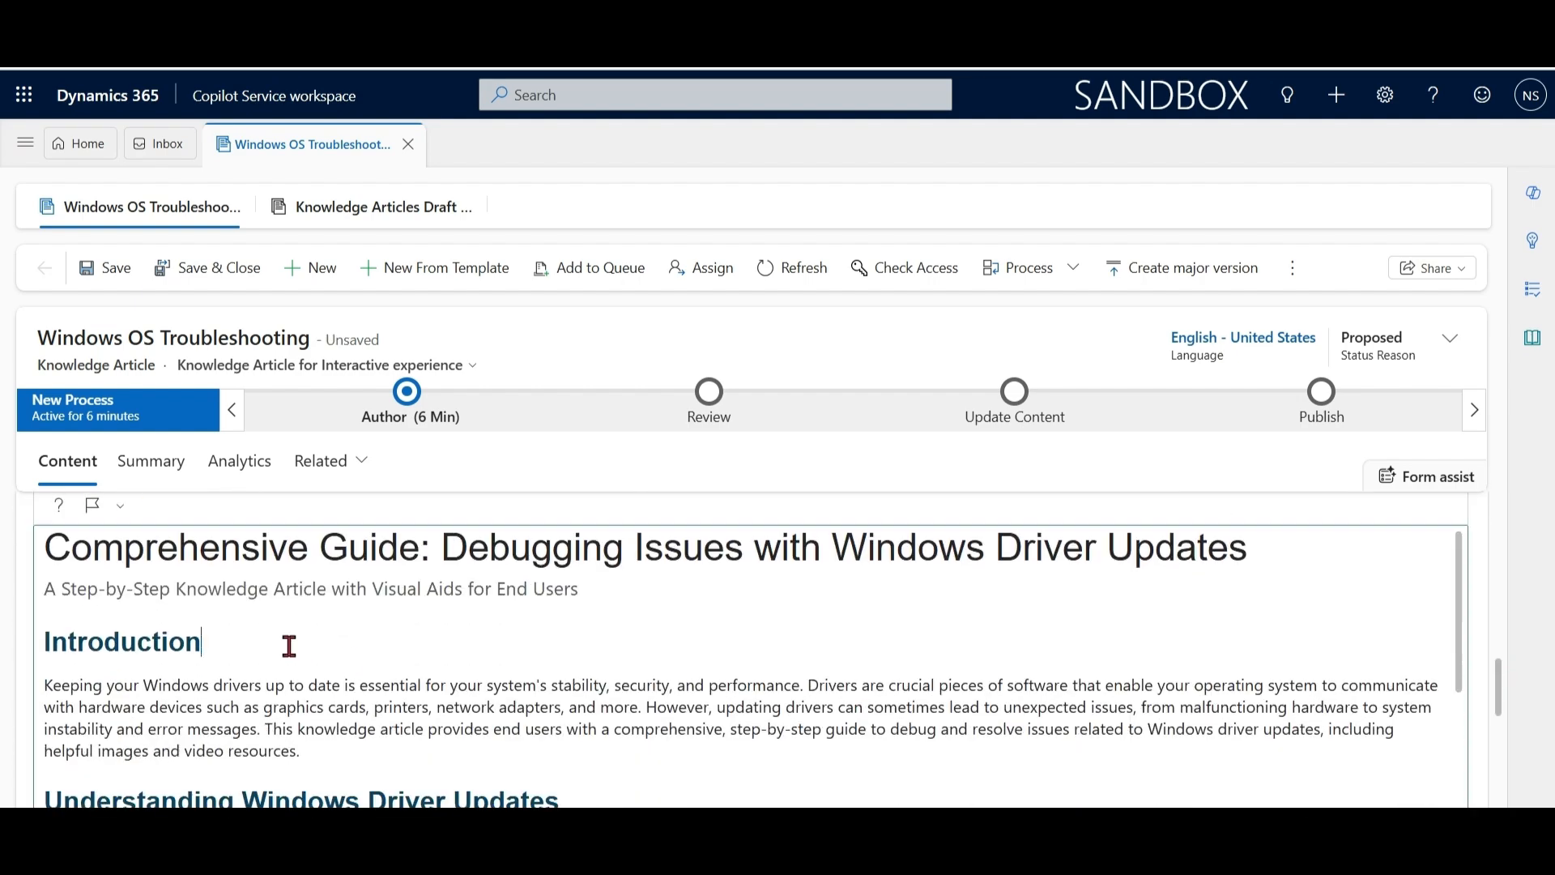
pyautogui.press('Return')
pyautogui.write('abbbbdc')
pyautogui.press('Return')
pyautogui.click(104, 268)
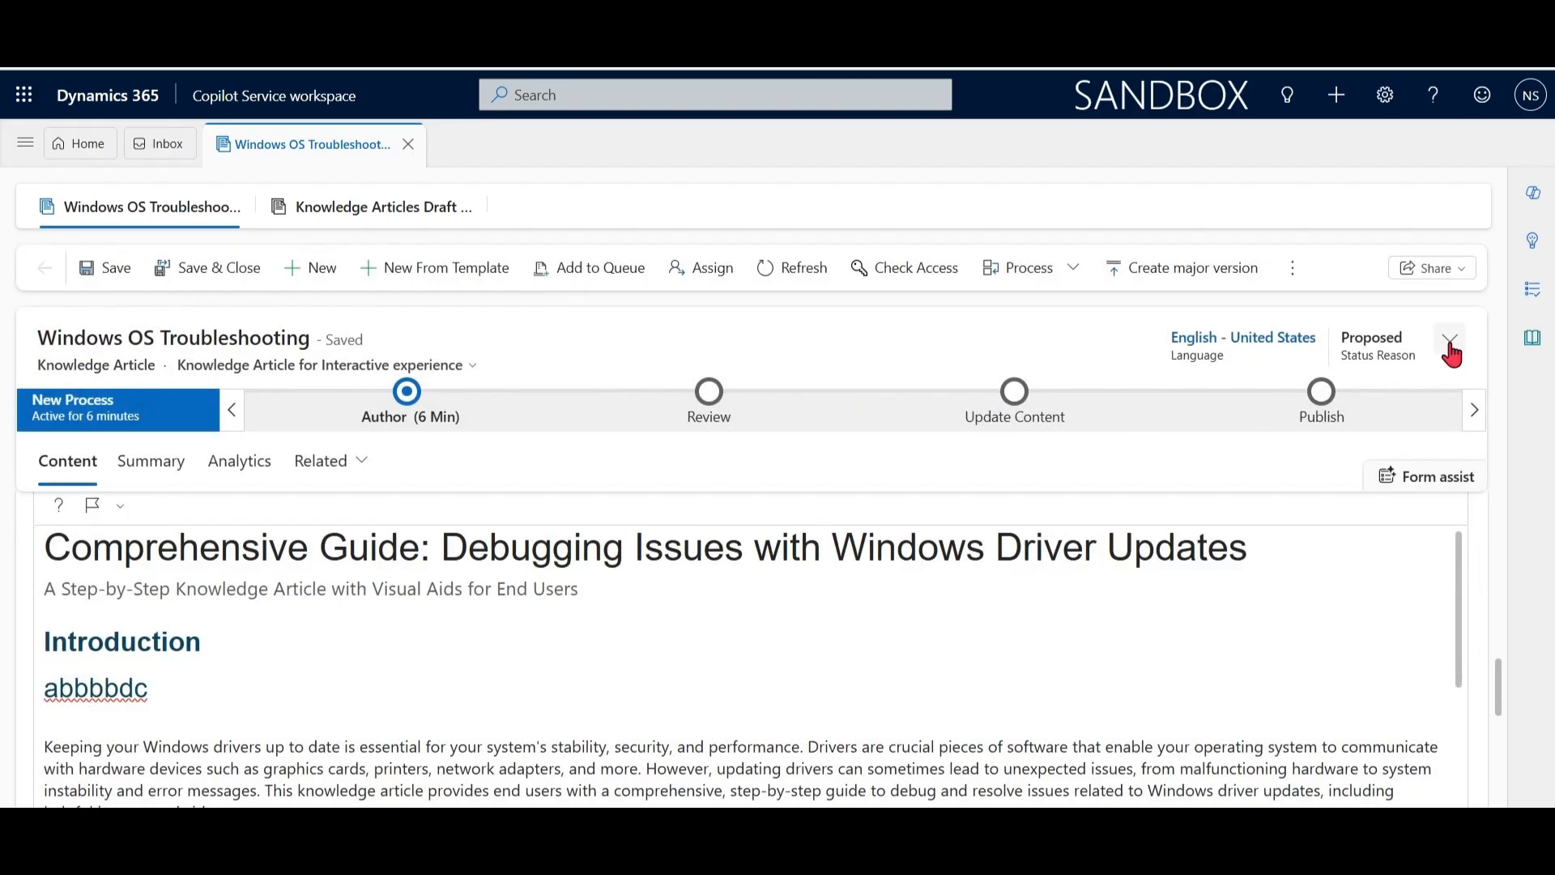
# Step: Set the revised article's Status Reason to Needs review and save it
pyautogui.click(1450, 350)
pyautogui.click(1430, 440)
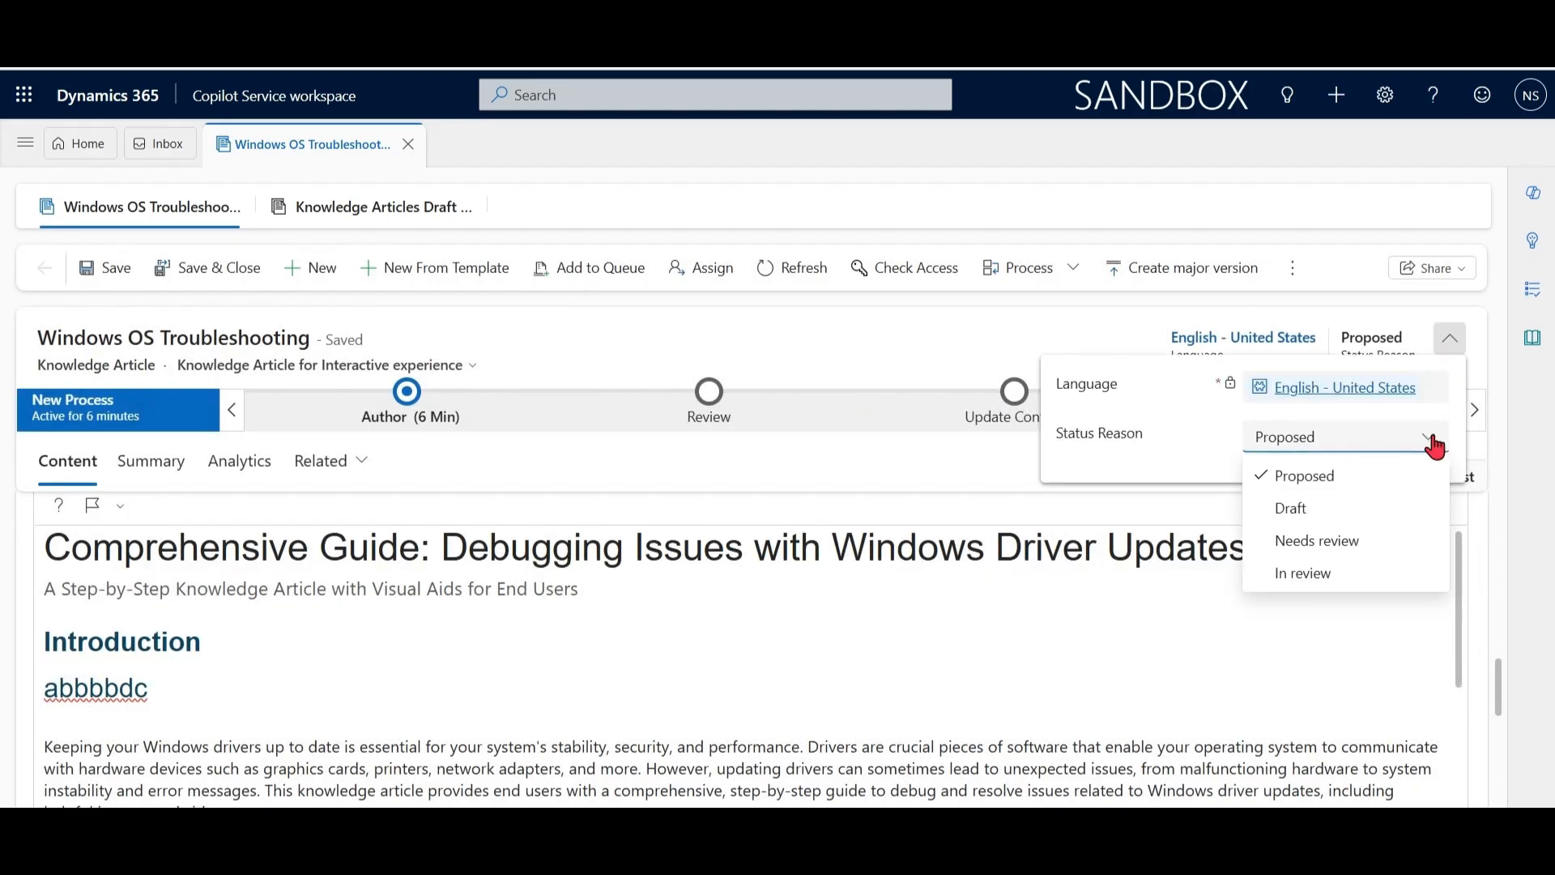
pyautogui.click(1364, 541)
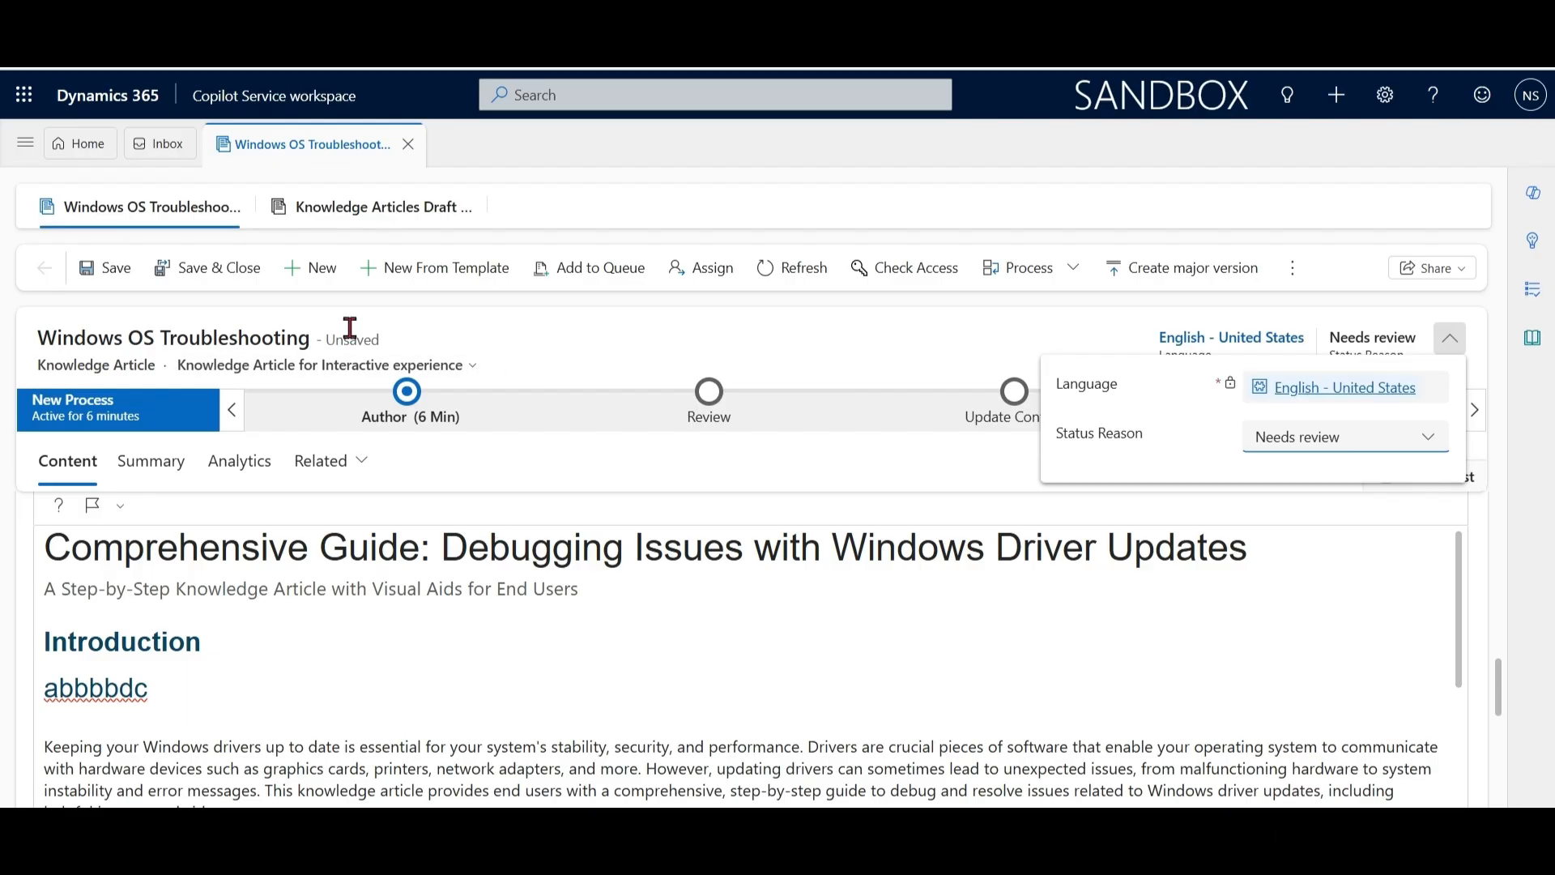
pyautogui.click(125, 274)
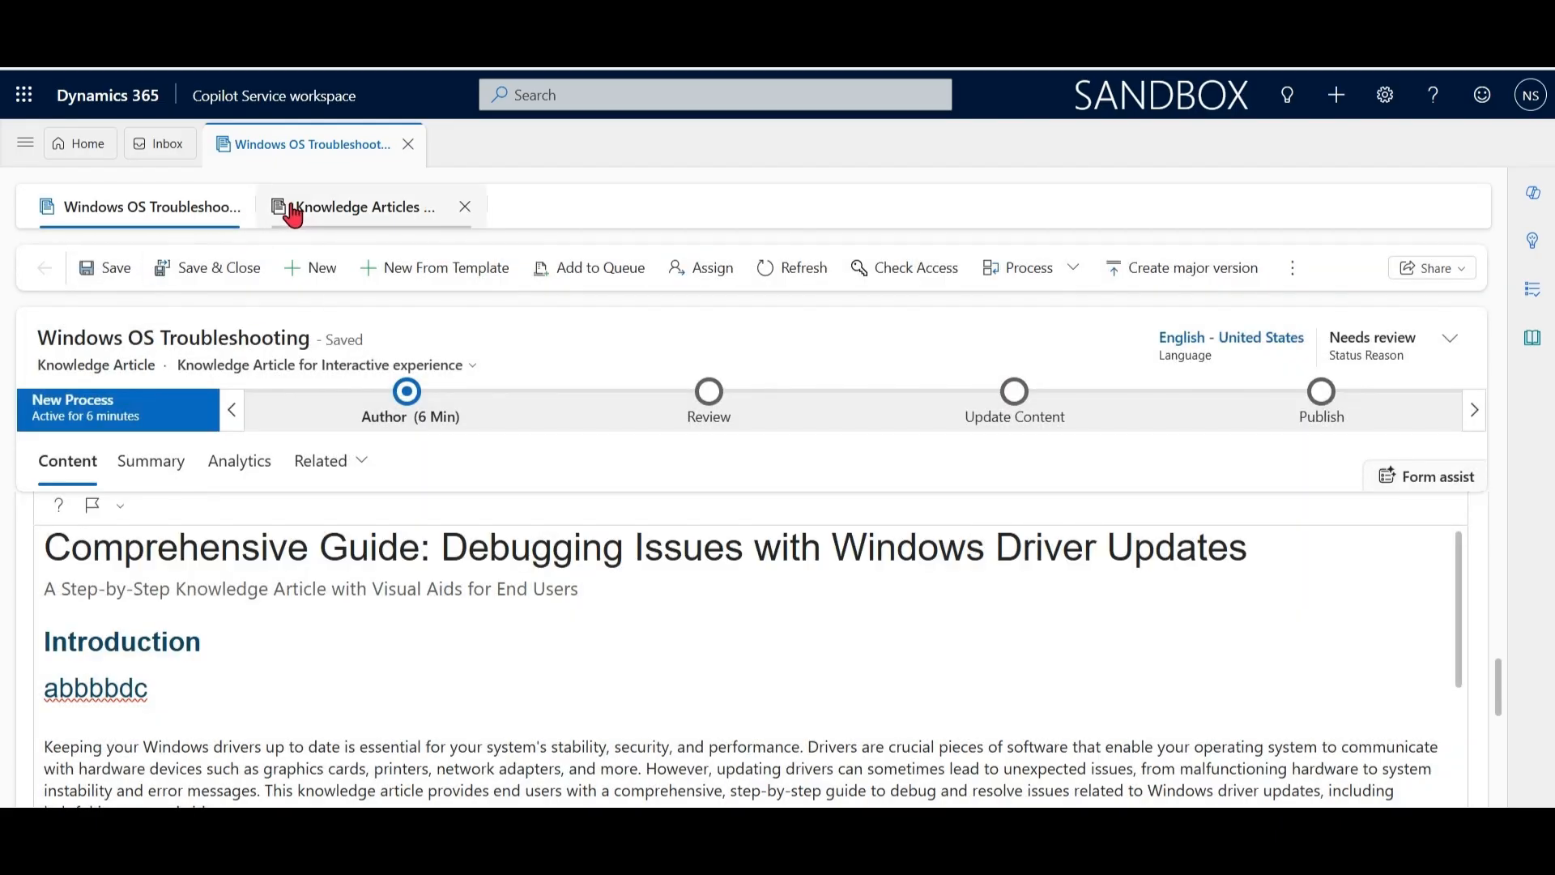
# Step: Return the articles list to the Draft Articles Needs Review view and open the Windows OS Troubleshooting article
pyautogui.click(295, 209)
pyautogui.click(173, 332)
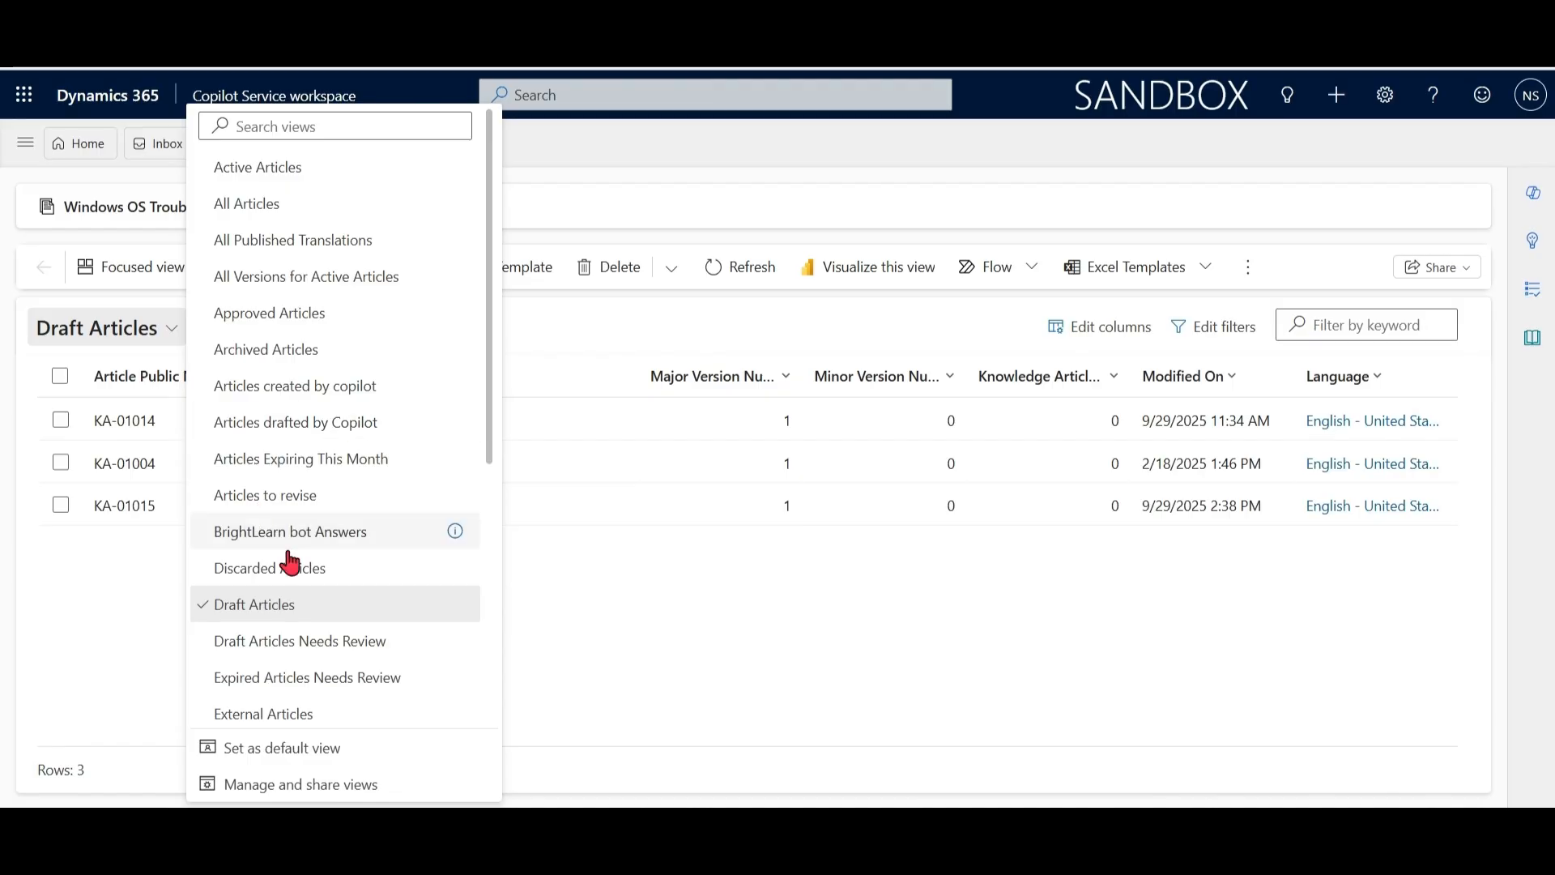
pyautogui.click(362, 644)
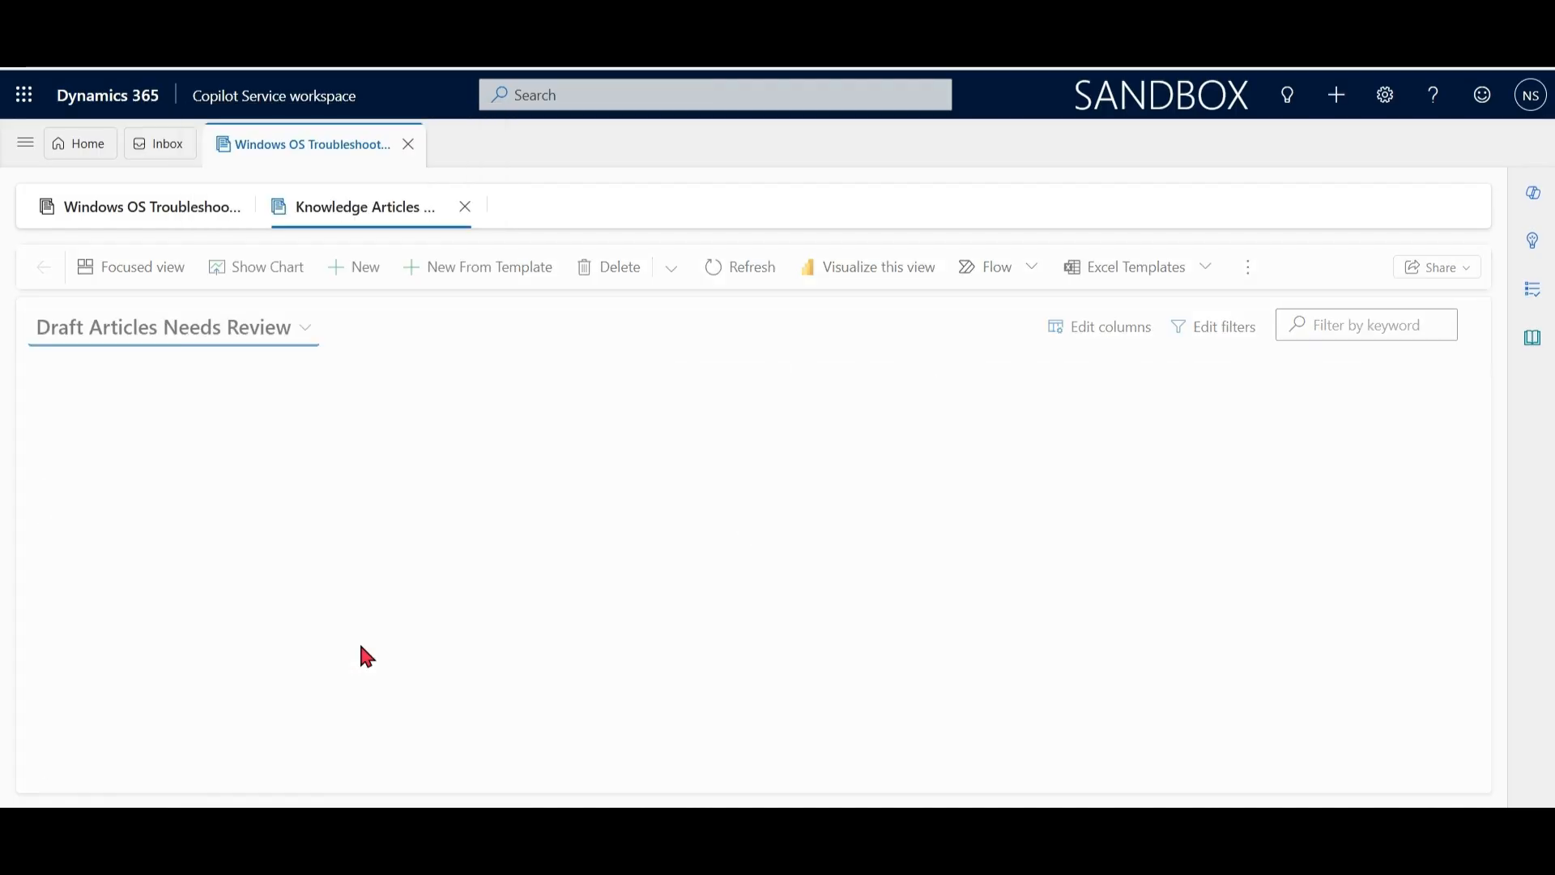
pyautogui.click(431, 421)
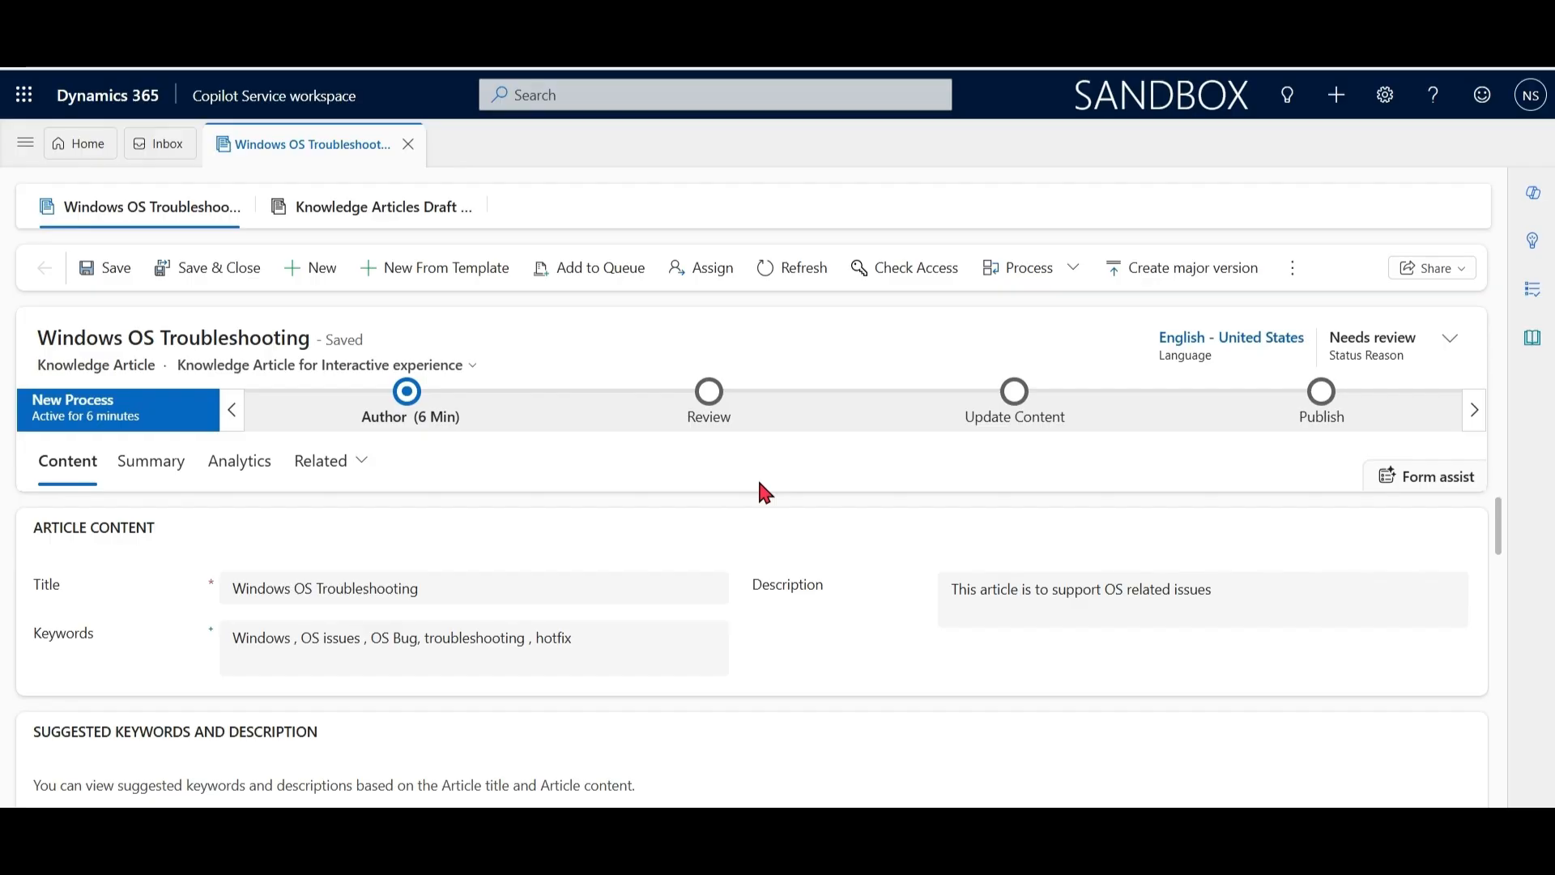
# Step: Set the Review stage of the Windows OS Troubleshooting article to Approved and confirm the approval of this version
pyautogui.click(716, 413)
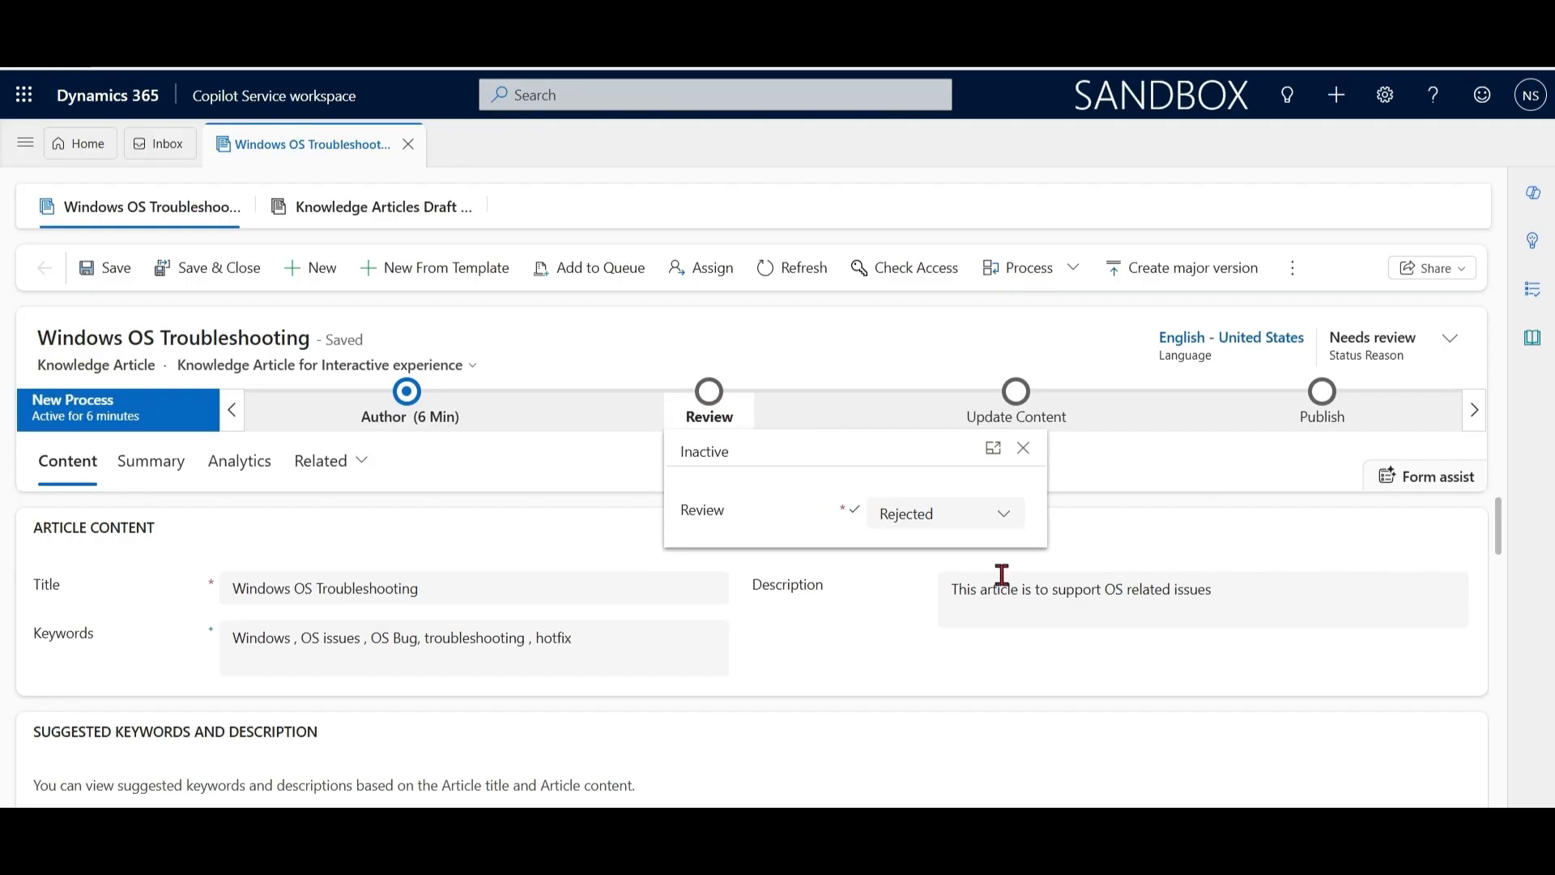
pyautogui.click(1004, 515)
pyautogui.click(962, 555)
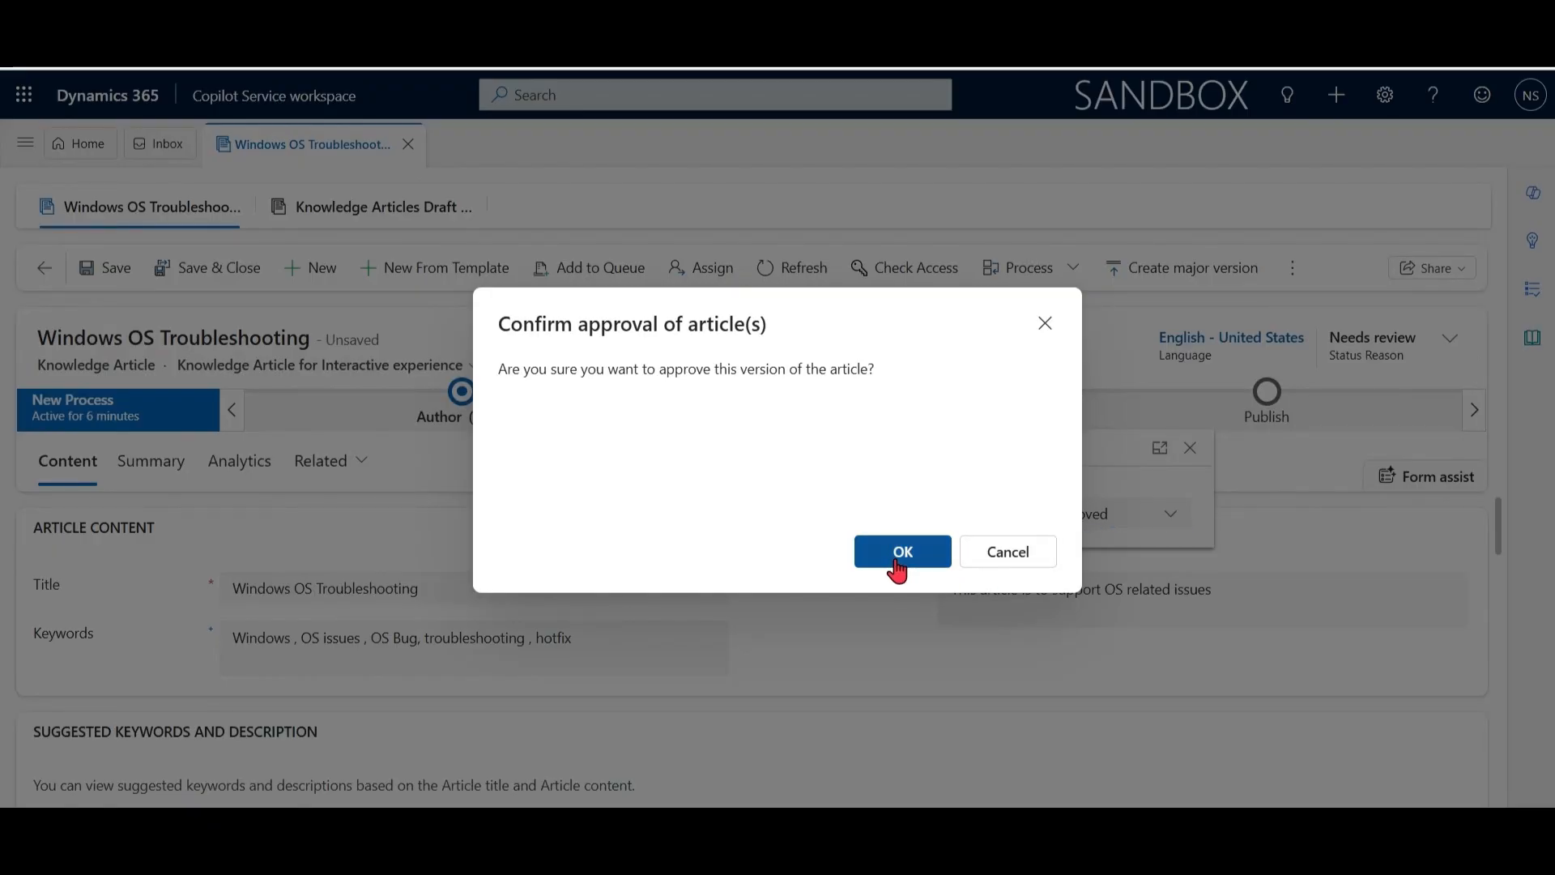
pyautogui.click(901, 554)
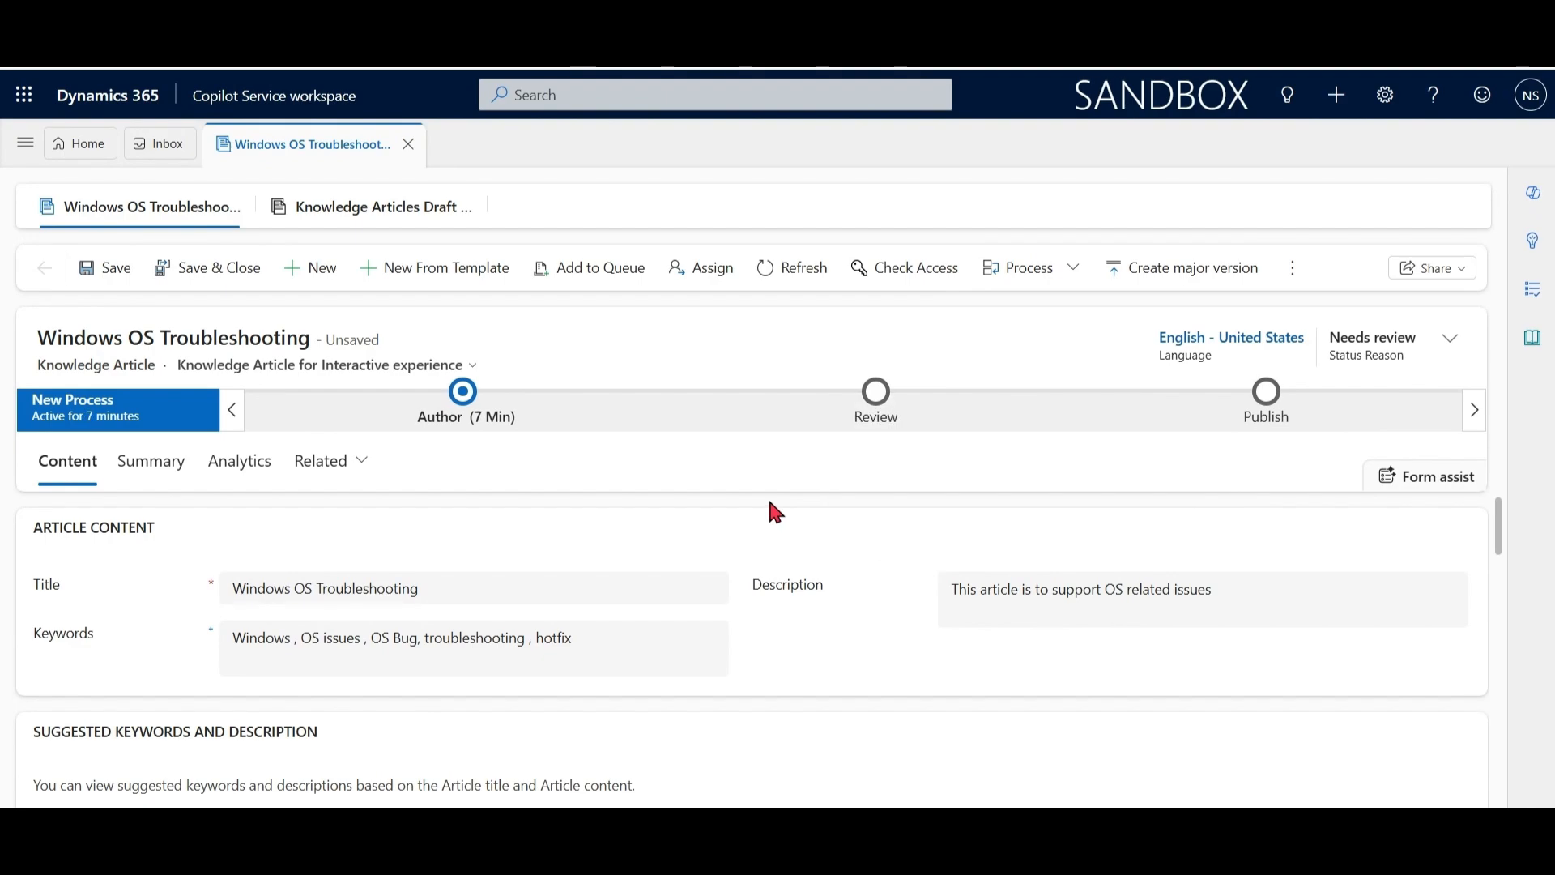
pyautogui.click(1294, 269)
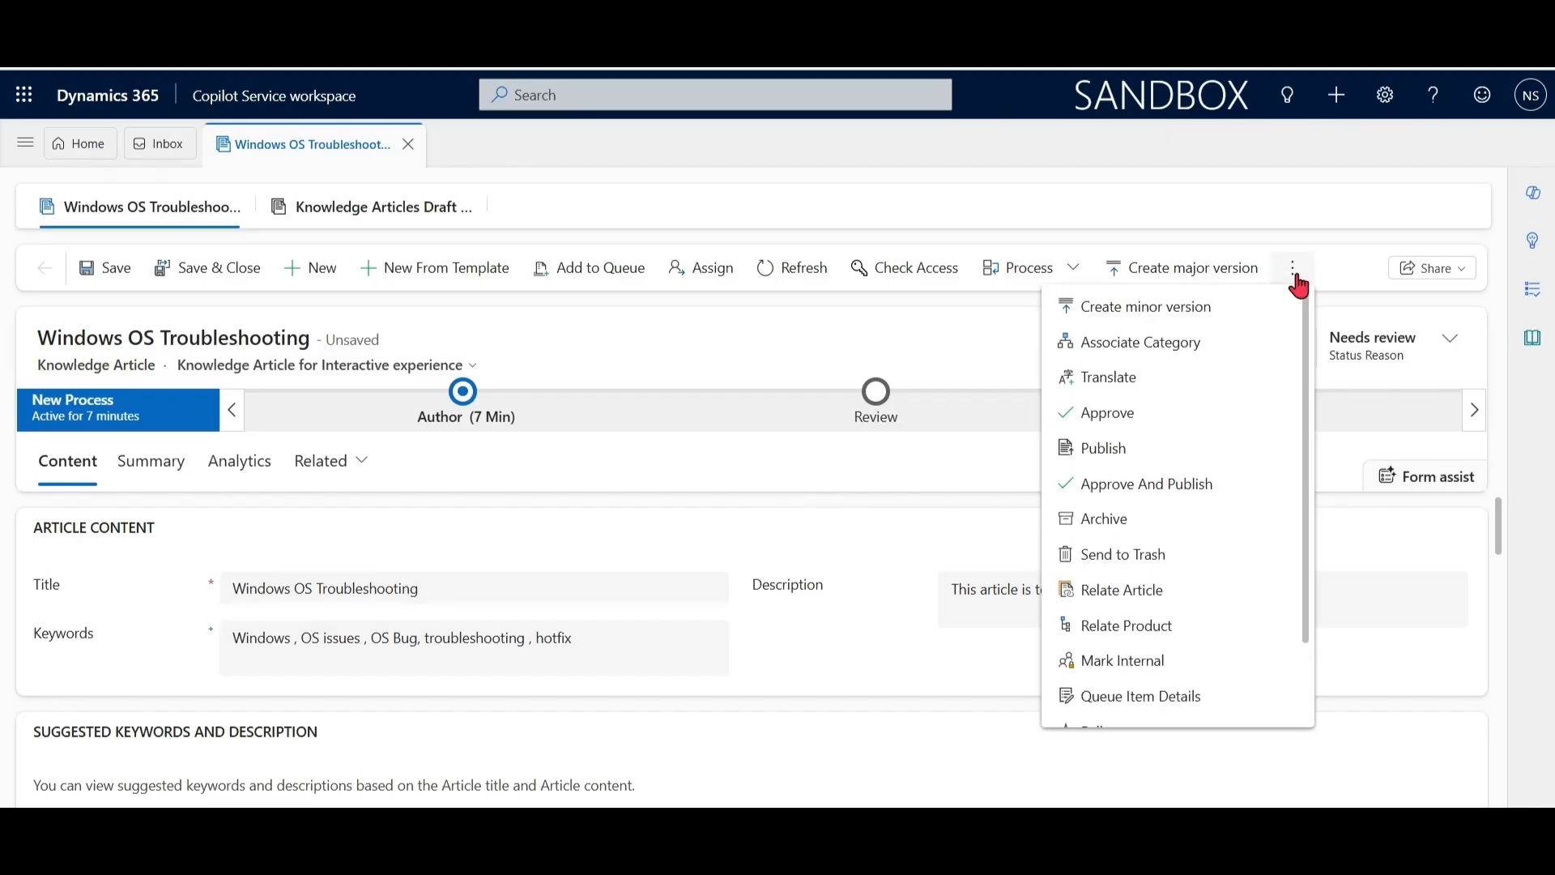
pyautogui.click(1246, 486)
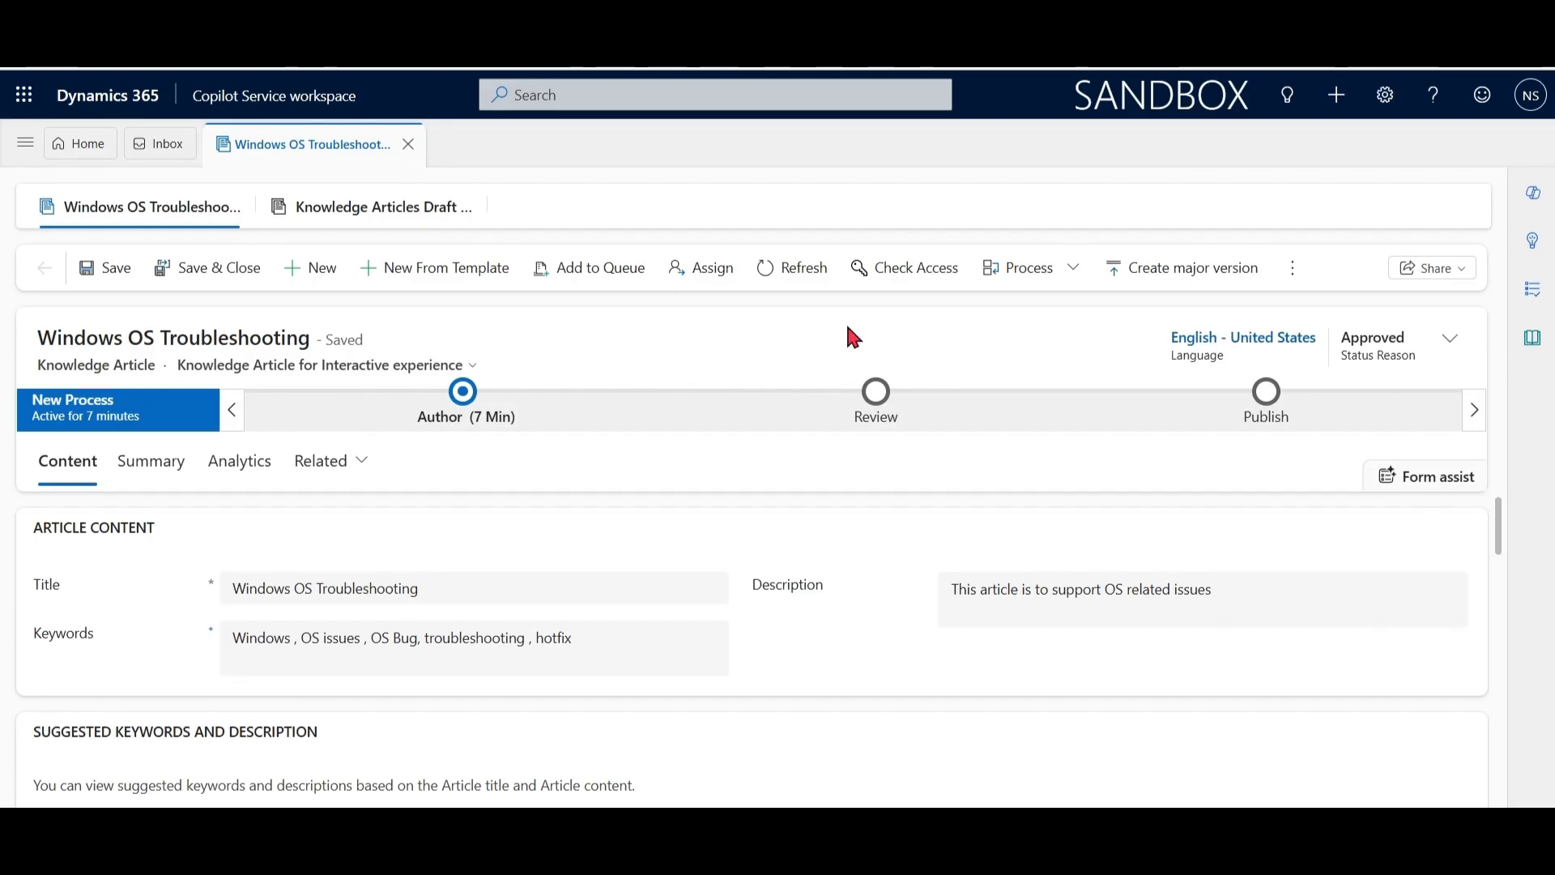
# Step: Publish the approved article with Publish set to Now and the published status set to Published
pyautogui.click(1294, 269)
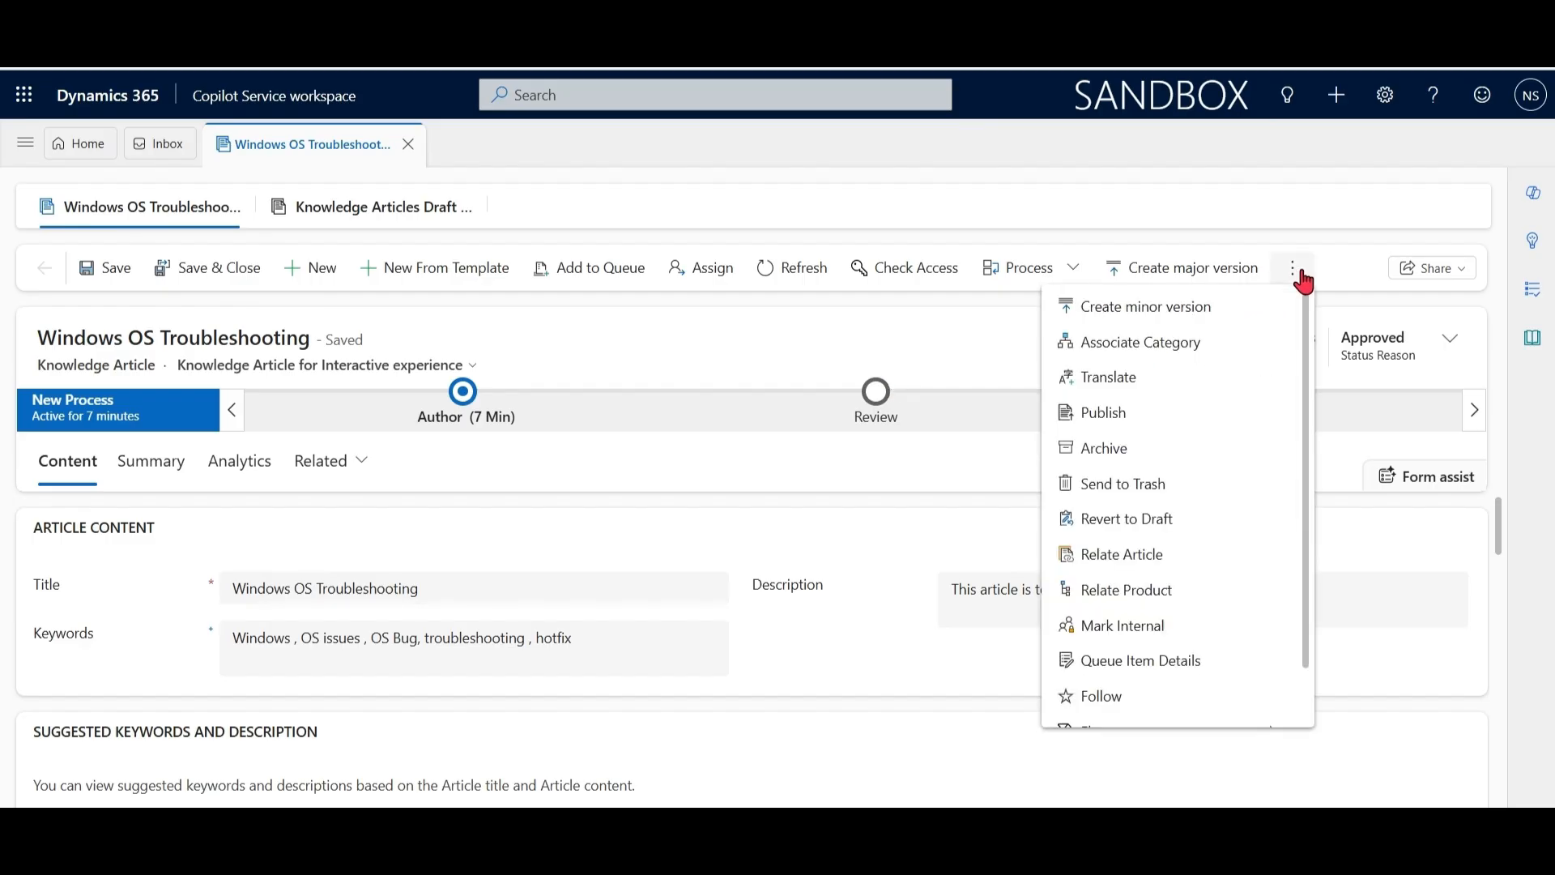
pyautogui.click(1151, 421)
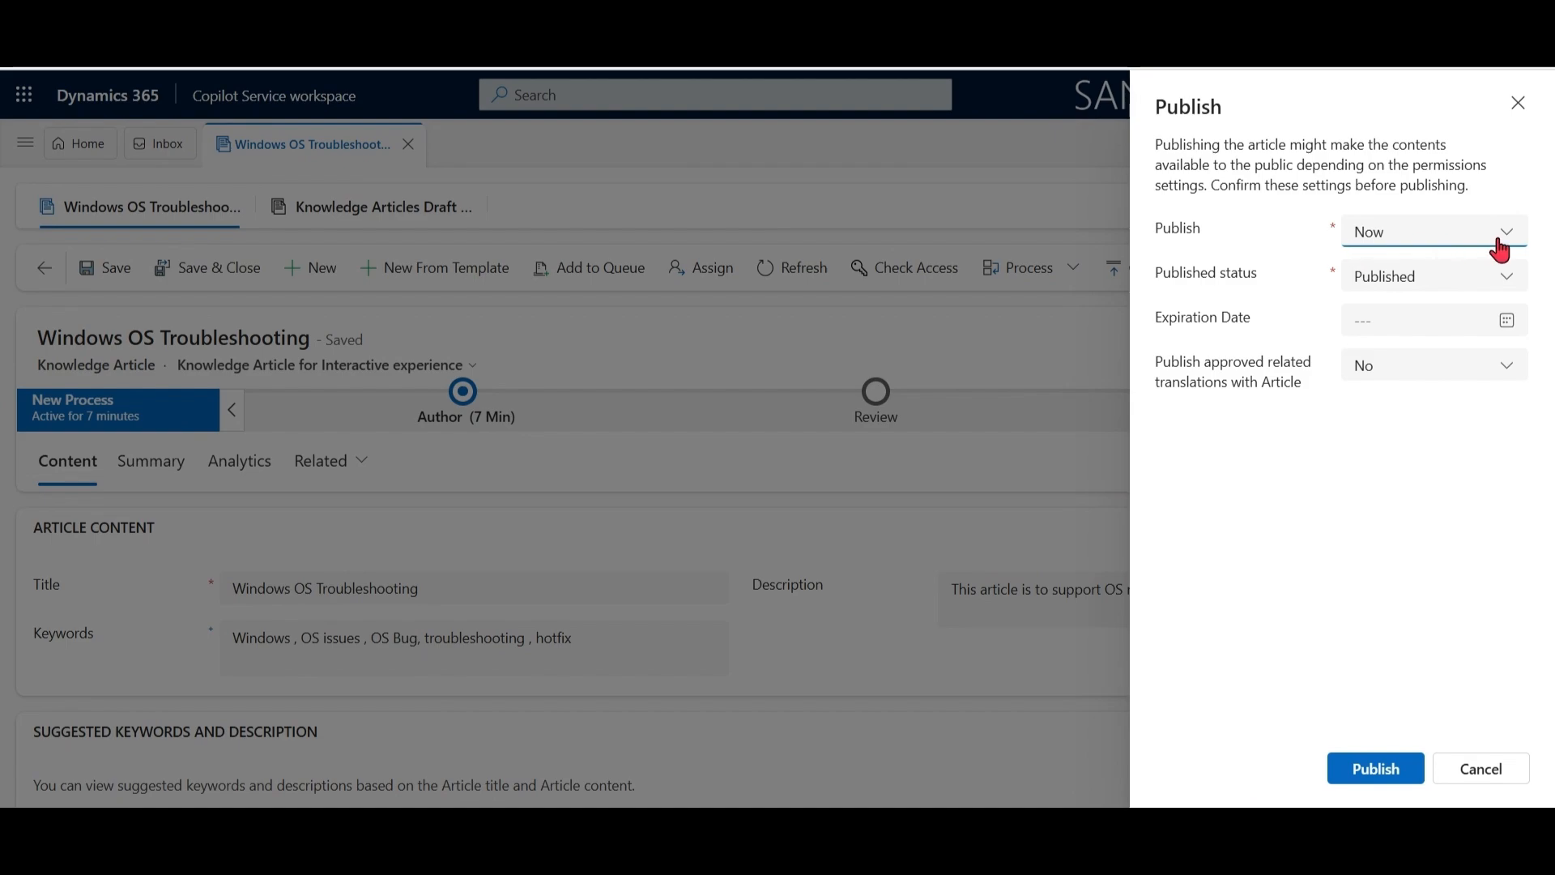
pyautogui.click(1510, 247)
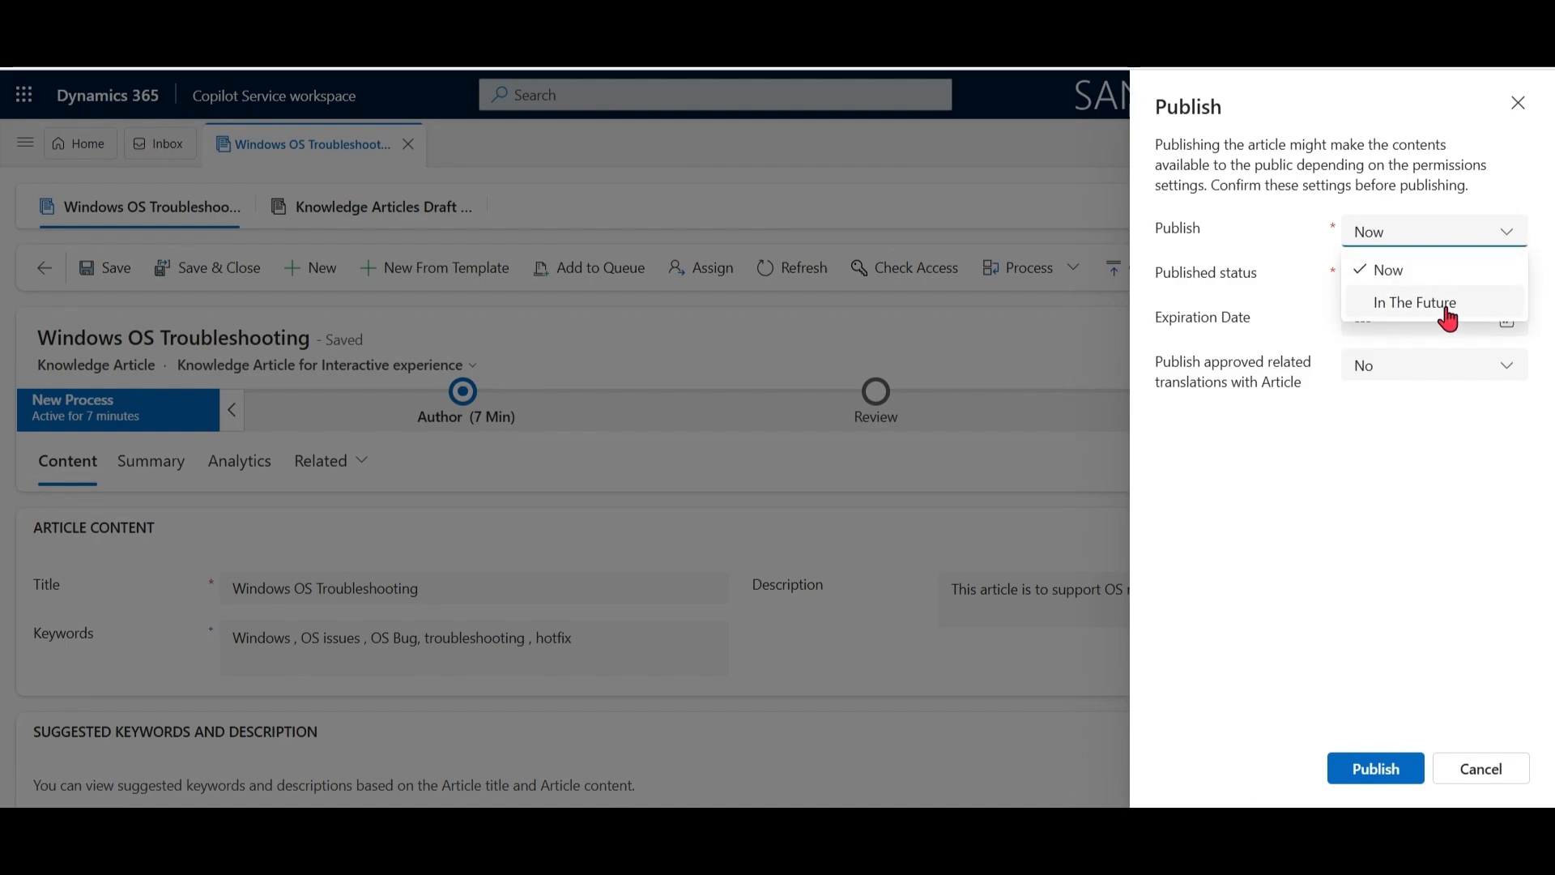
pyautogui.click(1446, 312)
pyautogui.click(1511, 233)
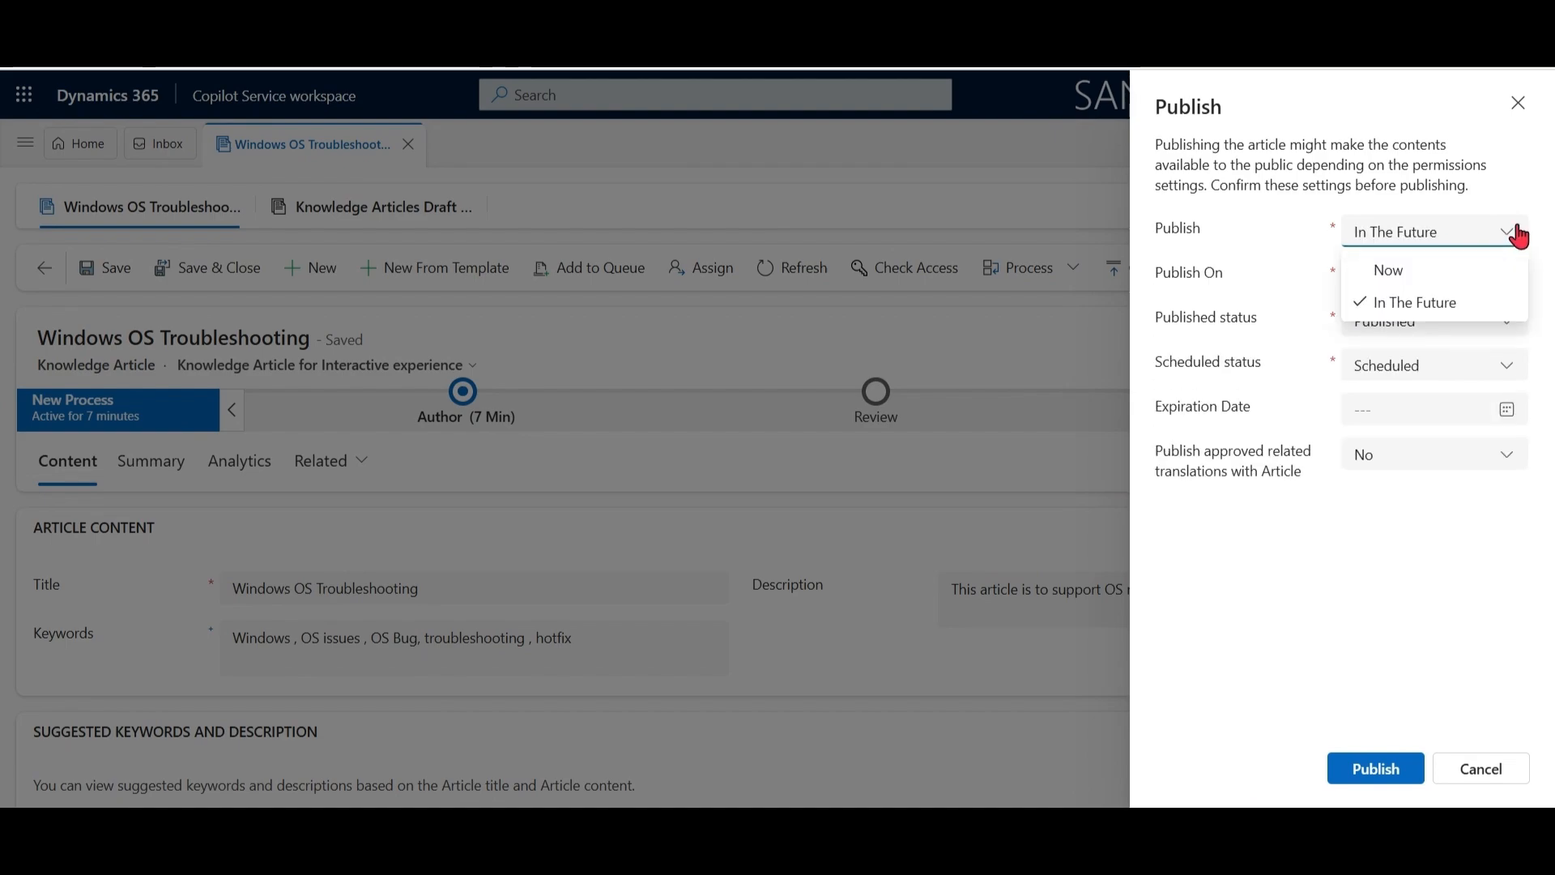
pyautogui.click(1443, 268)
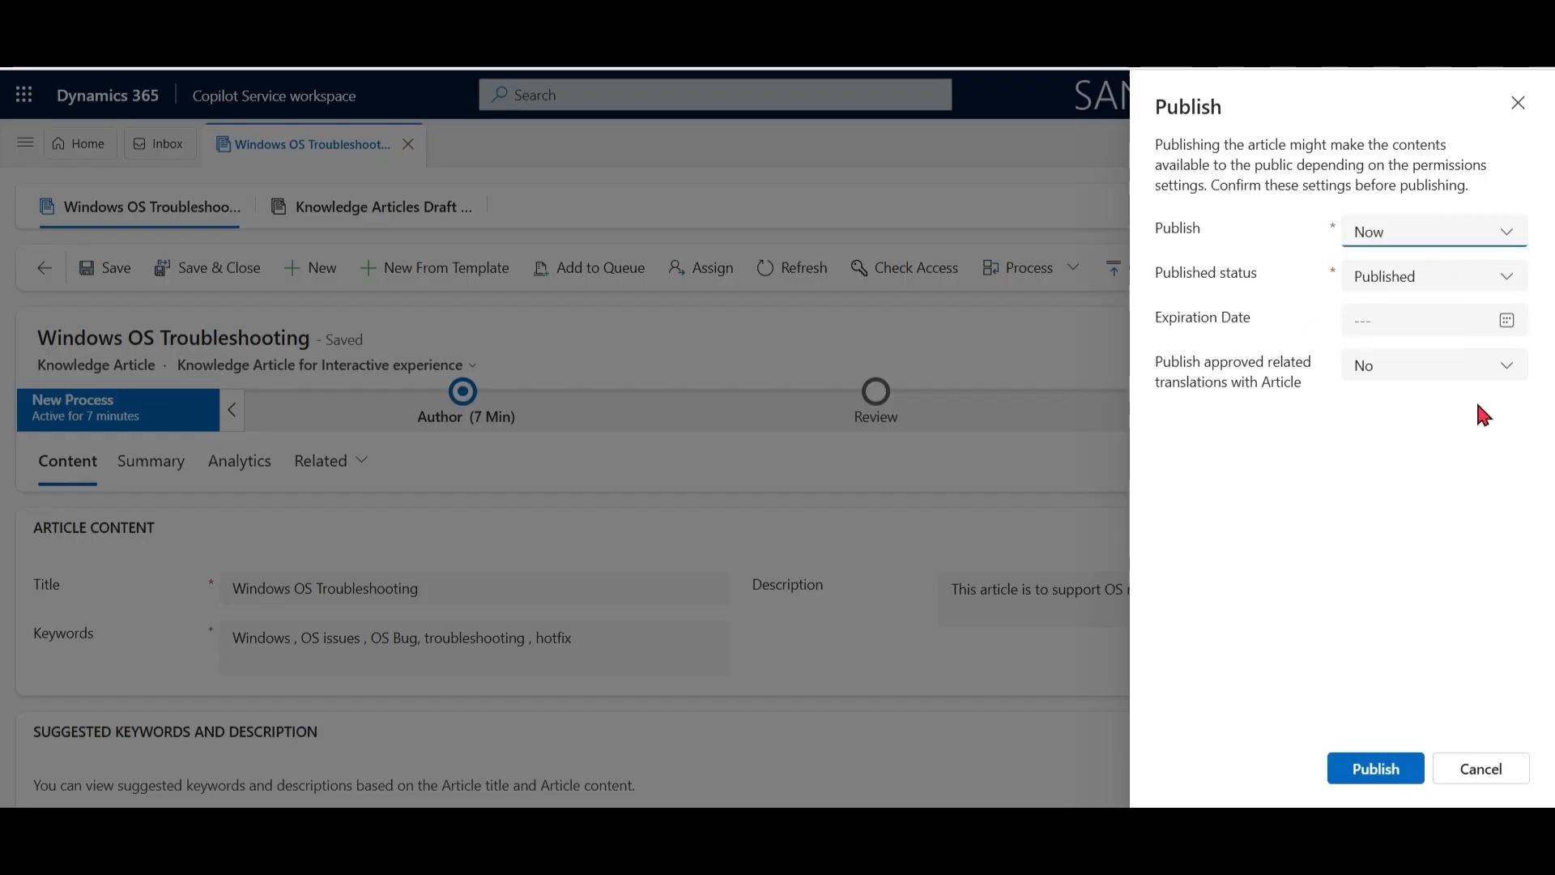
pyautogui.click(1376, 792)
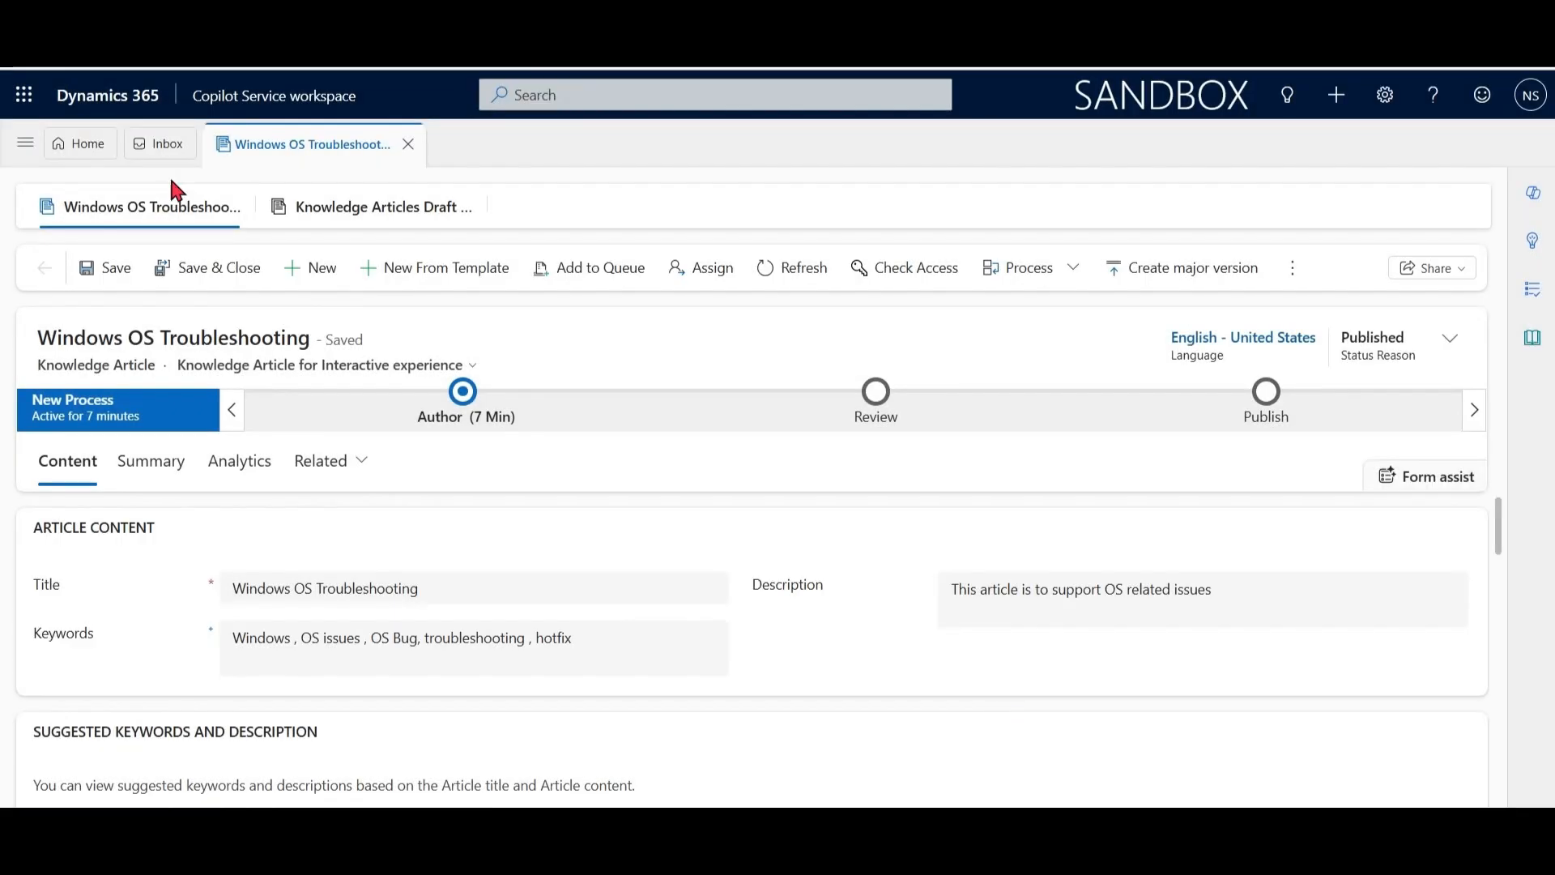
# Step: Switch the knowledge articles list to the Published Articles view and open the Windows OS Troubleshooting article
pyautogui.click(378, 214)
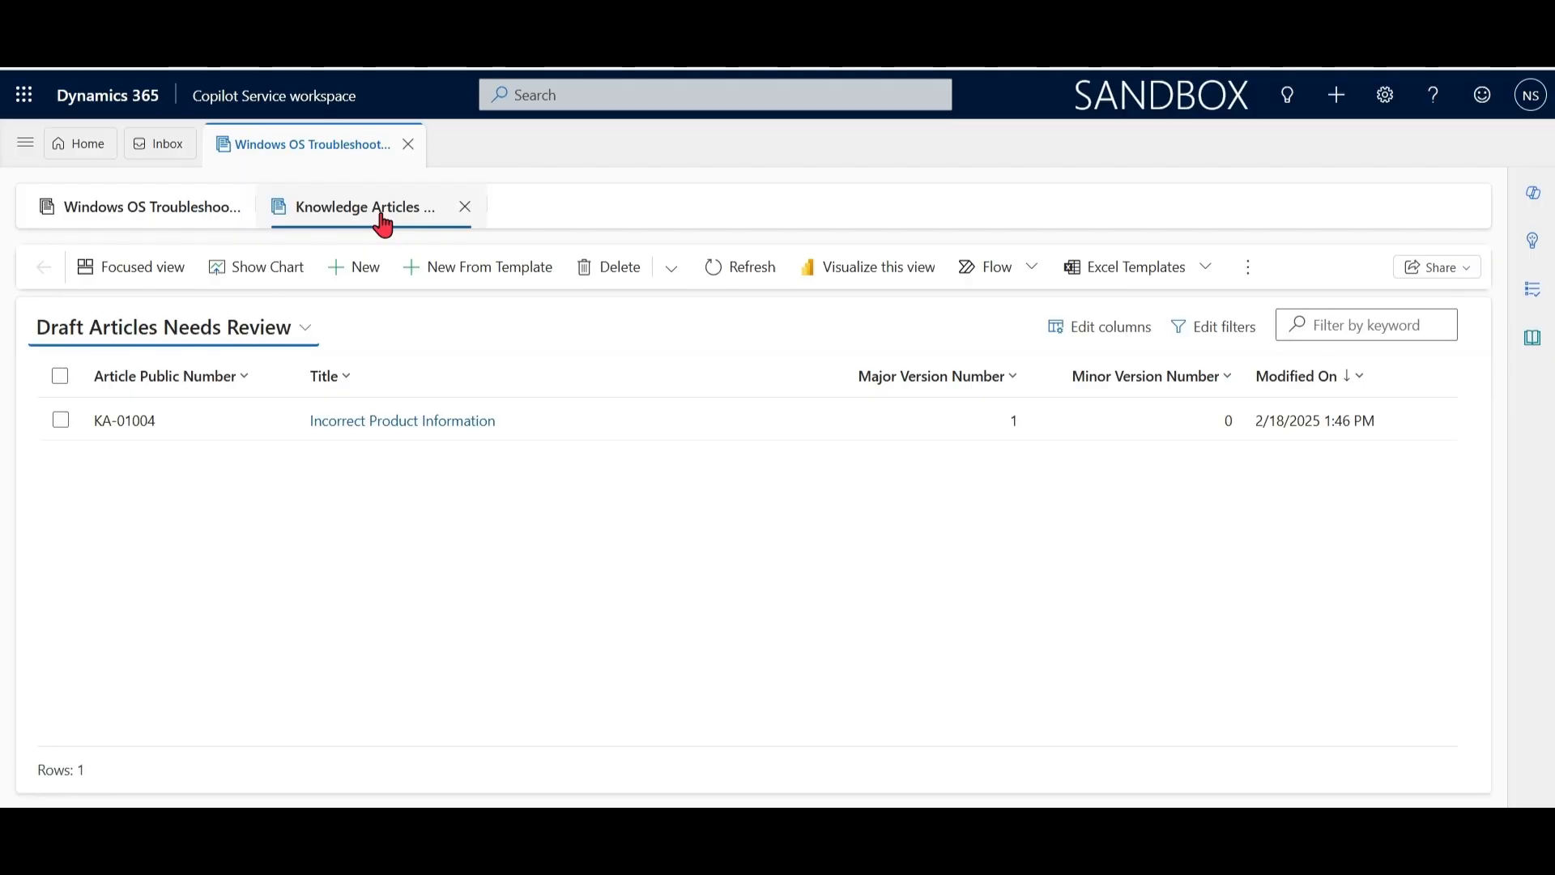
pyautogui.click(302, 336)
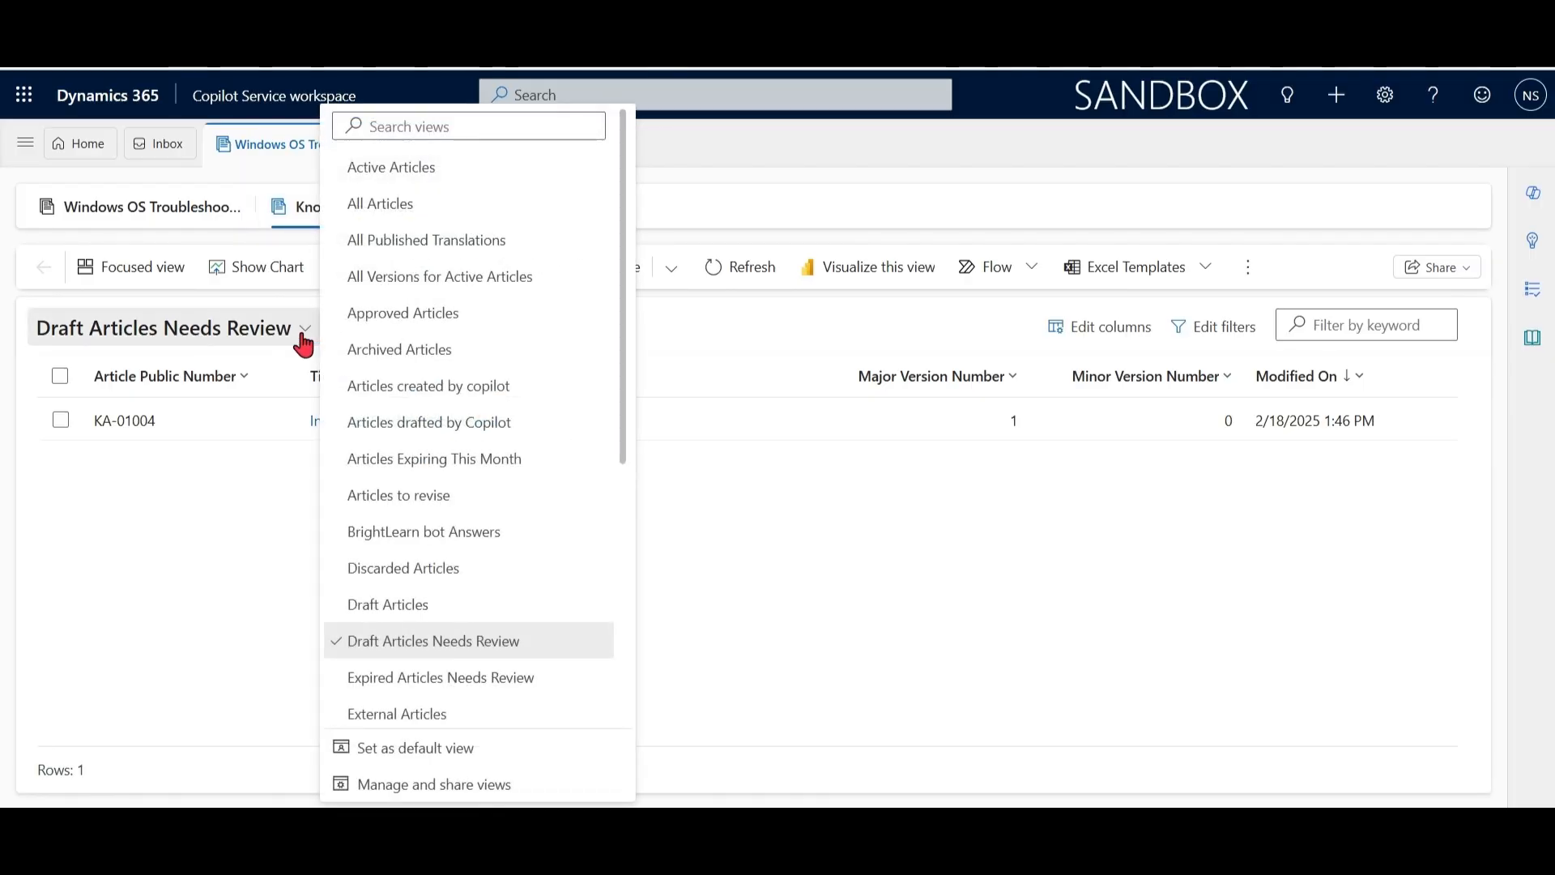
pyautogui.click(474, 127)
pyautogui.write('pub')
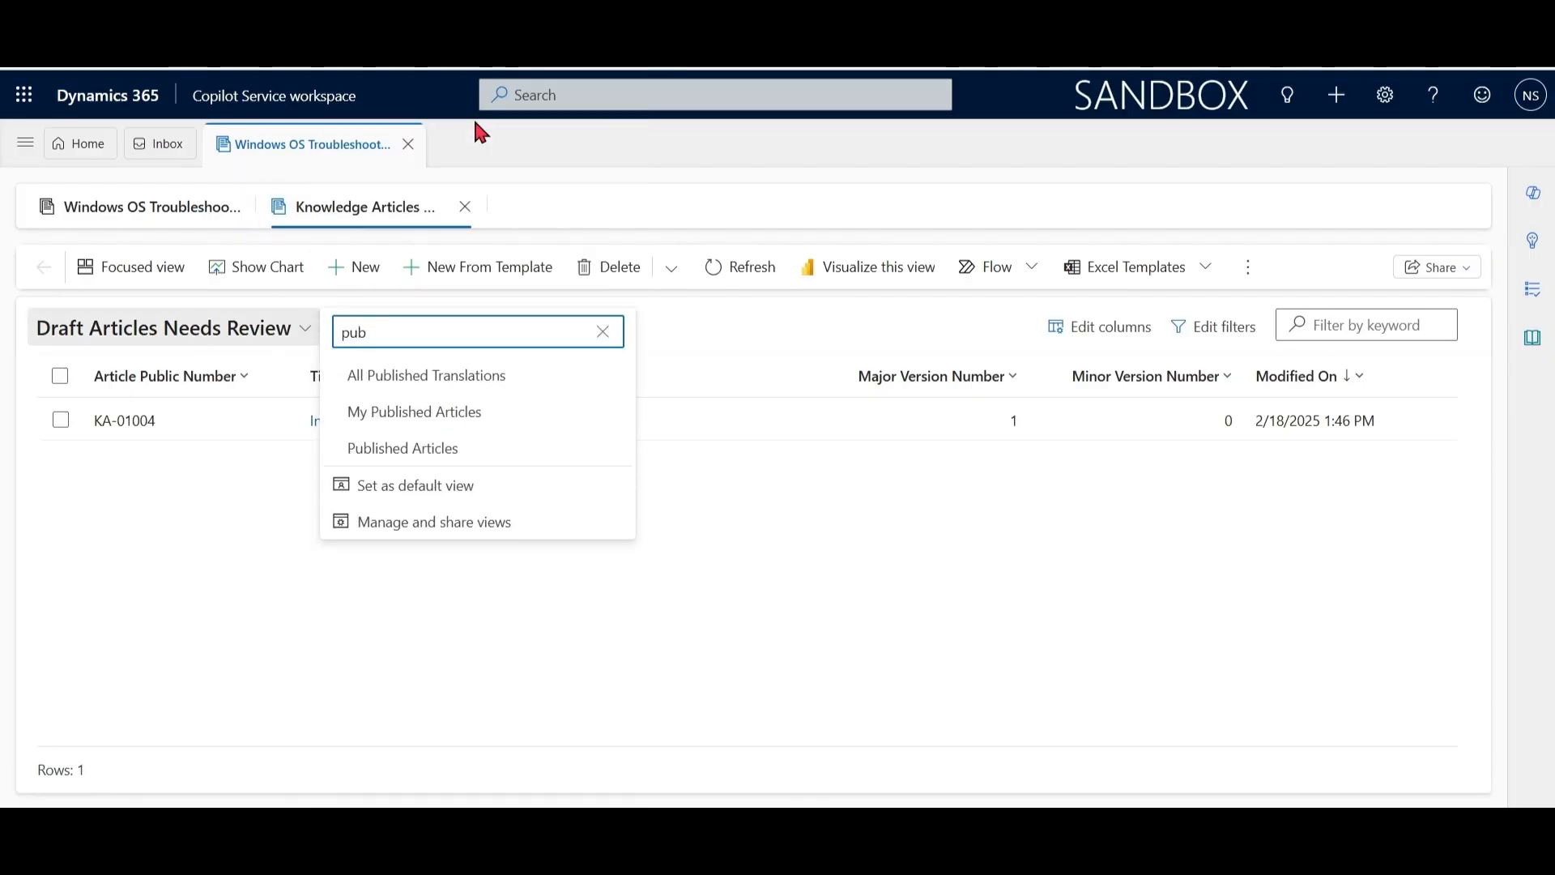
pyautogui.click(445, 451)
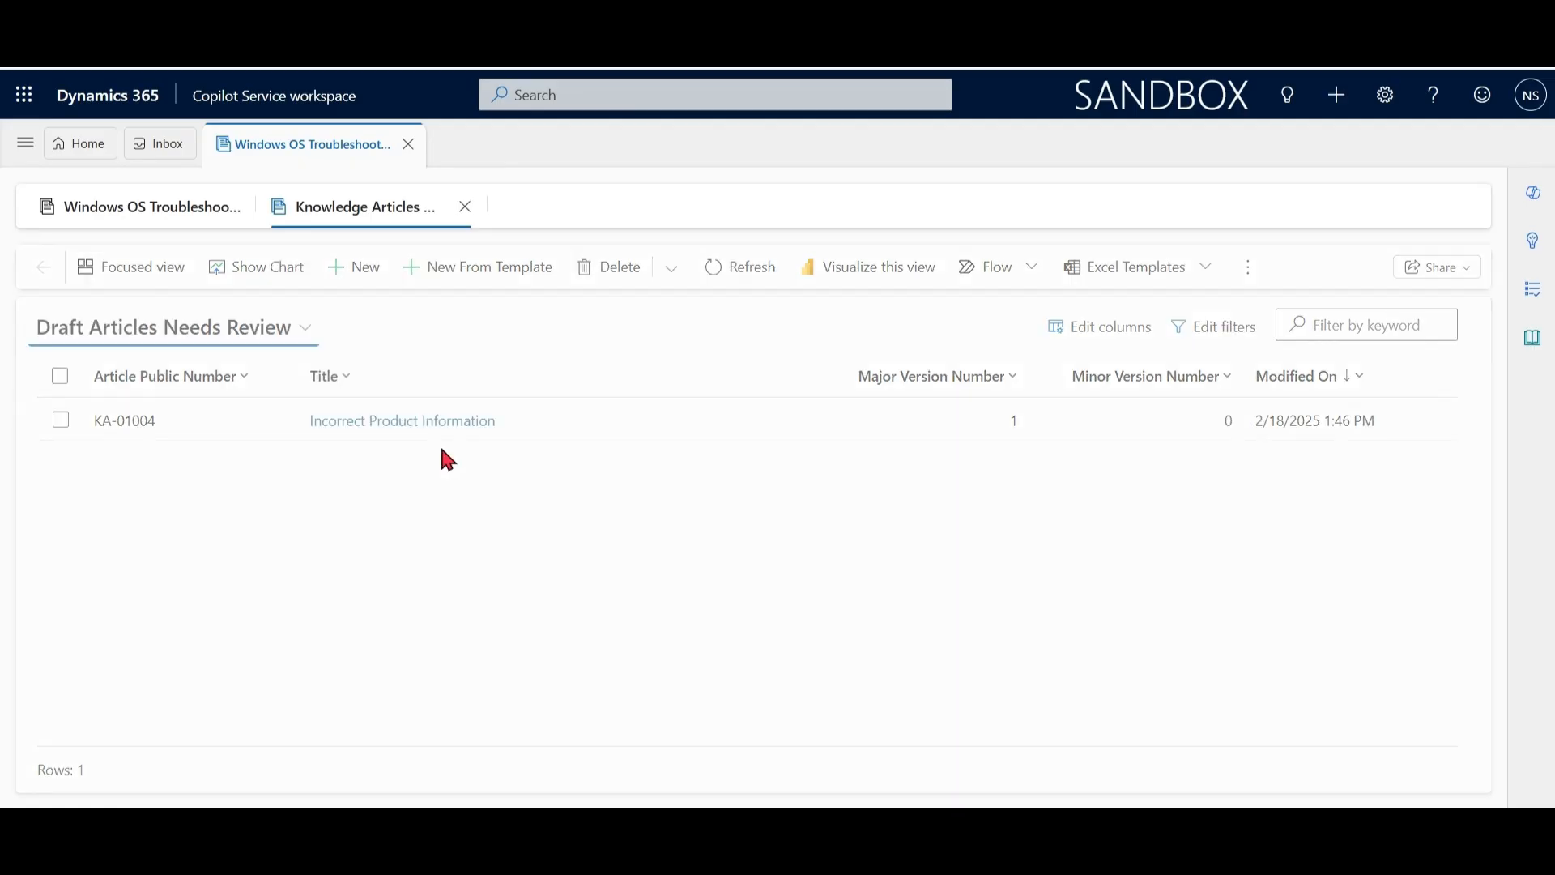
pyautogui.scroll(-2, 1449, 625)
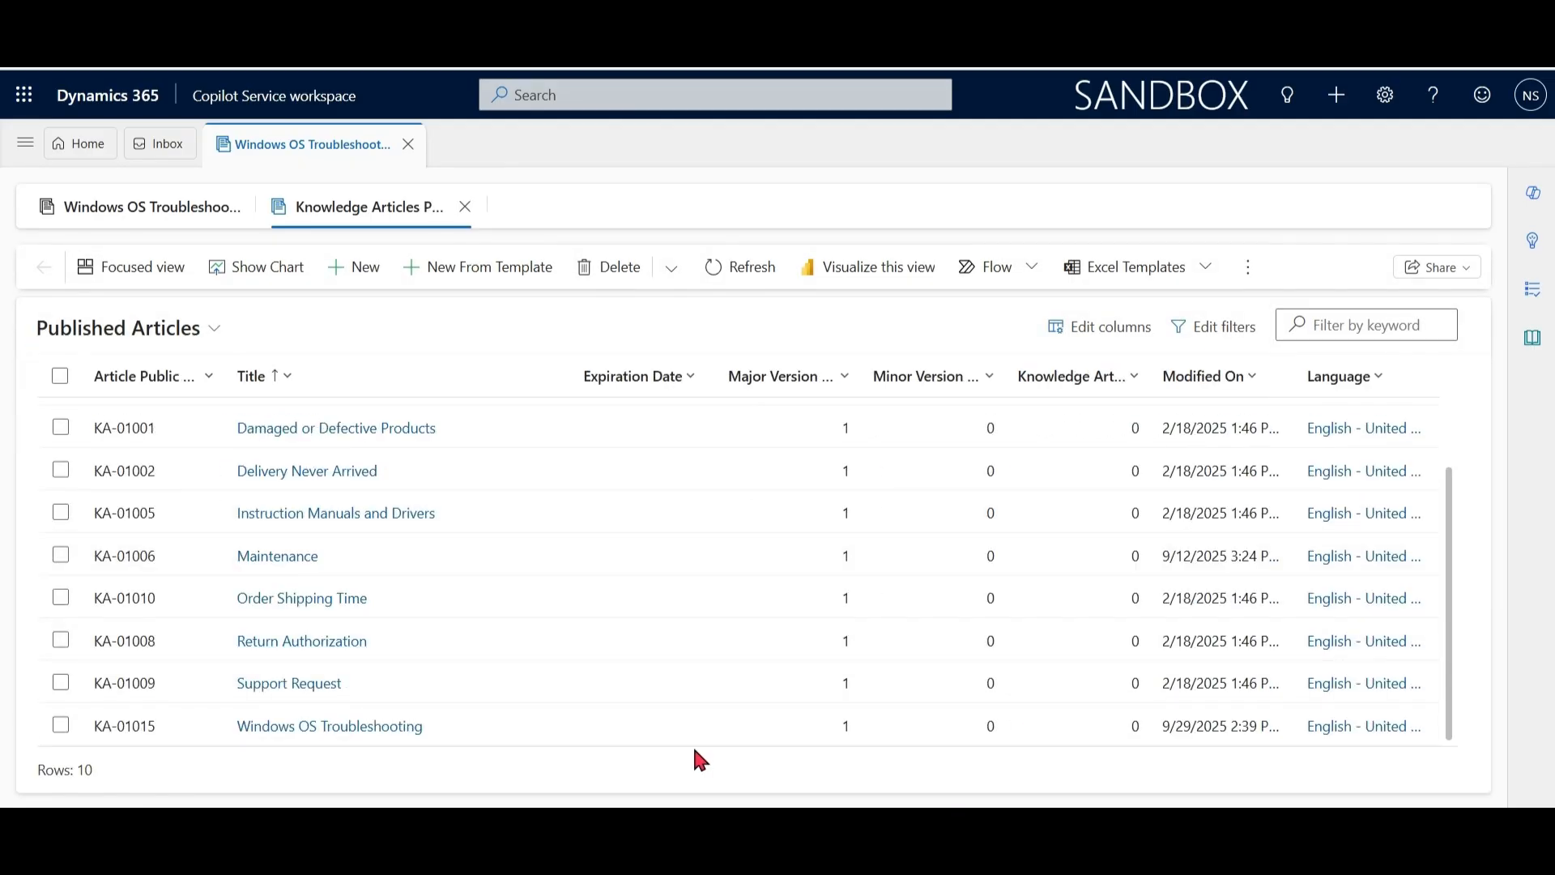
pyautogui.click(394, 727)
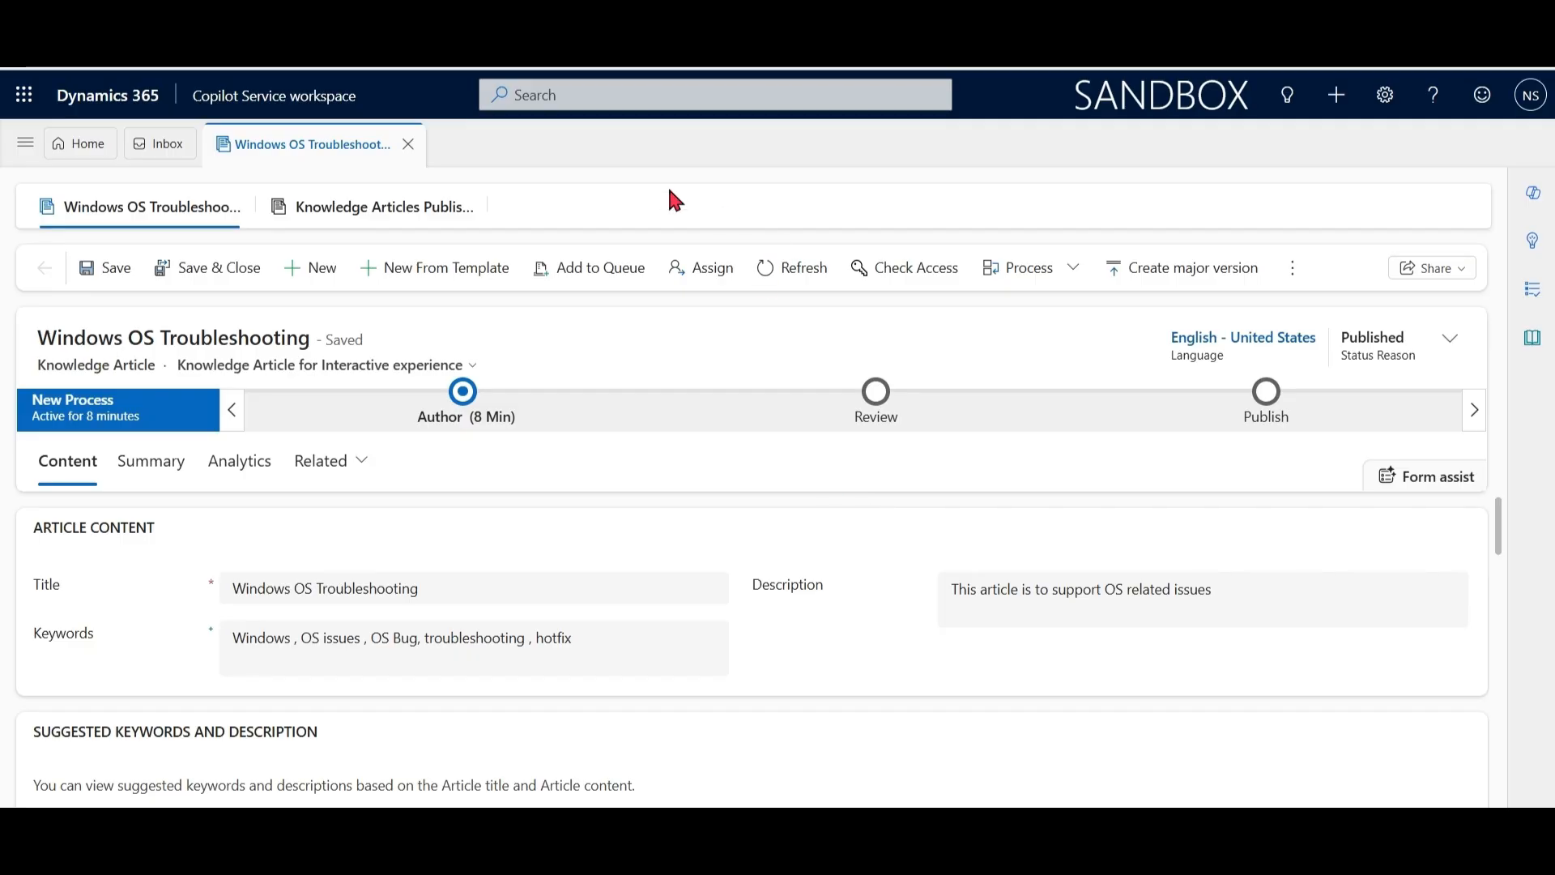
# Step: Open the My Active Cases list and search globally for "windows"
pyautogui.click(25, 143)
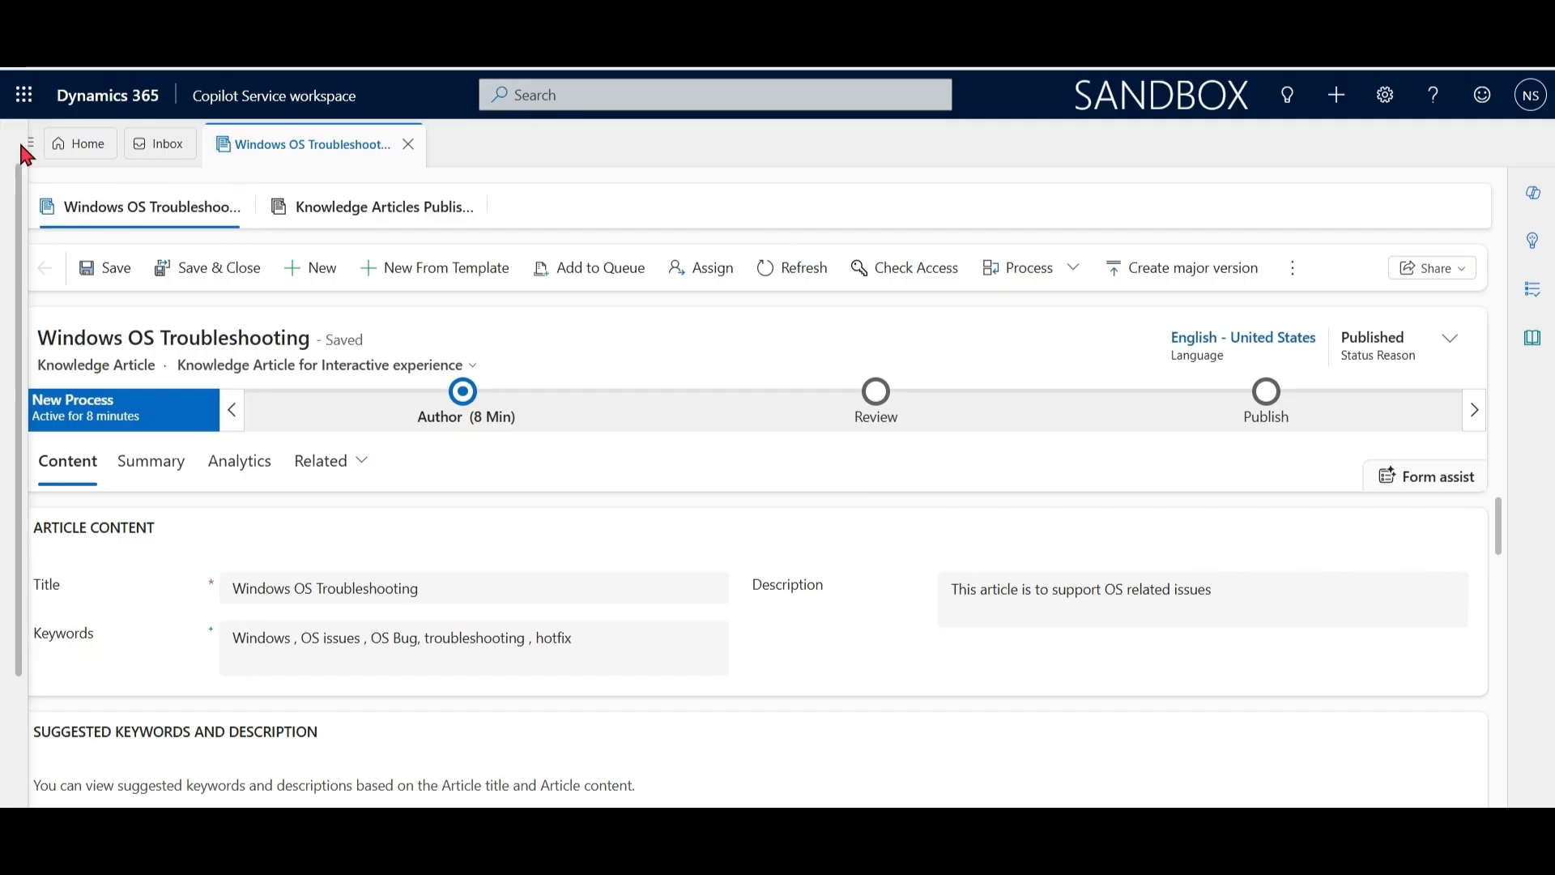
pyautogui.click(74, 435)
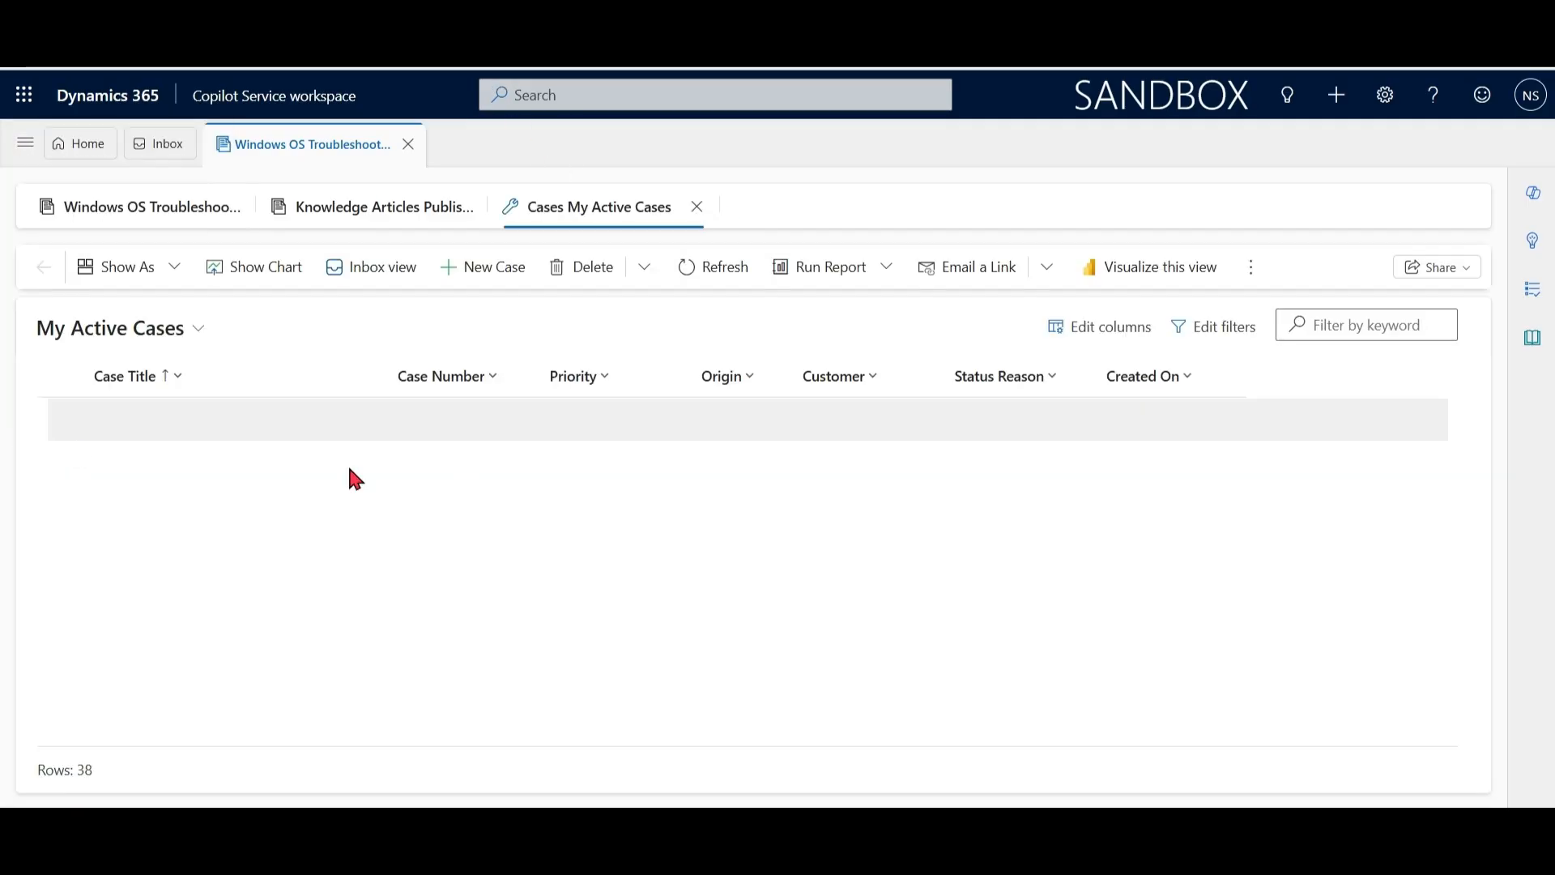
pyautogui.click(703, 94)
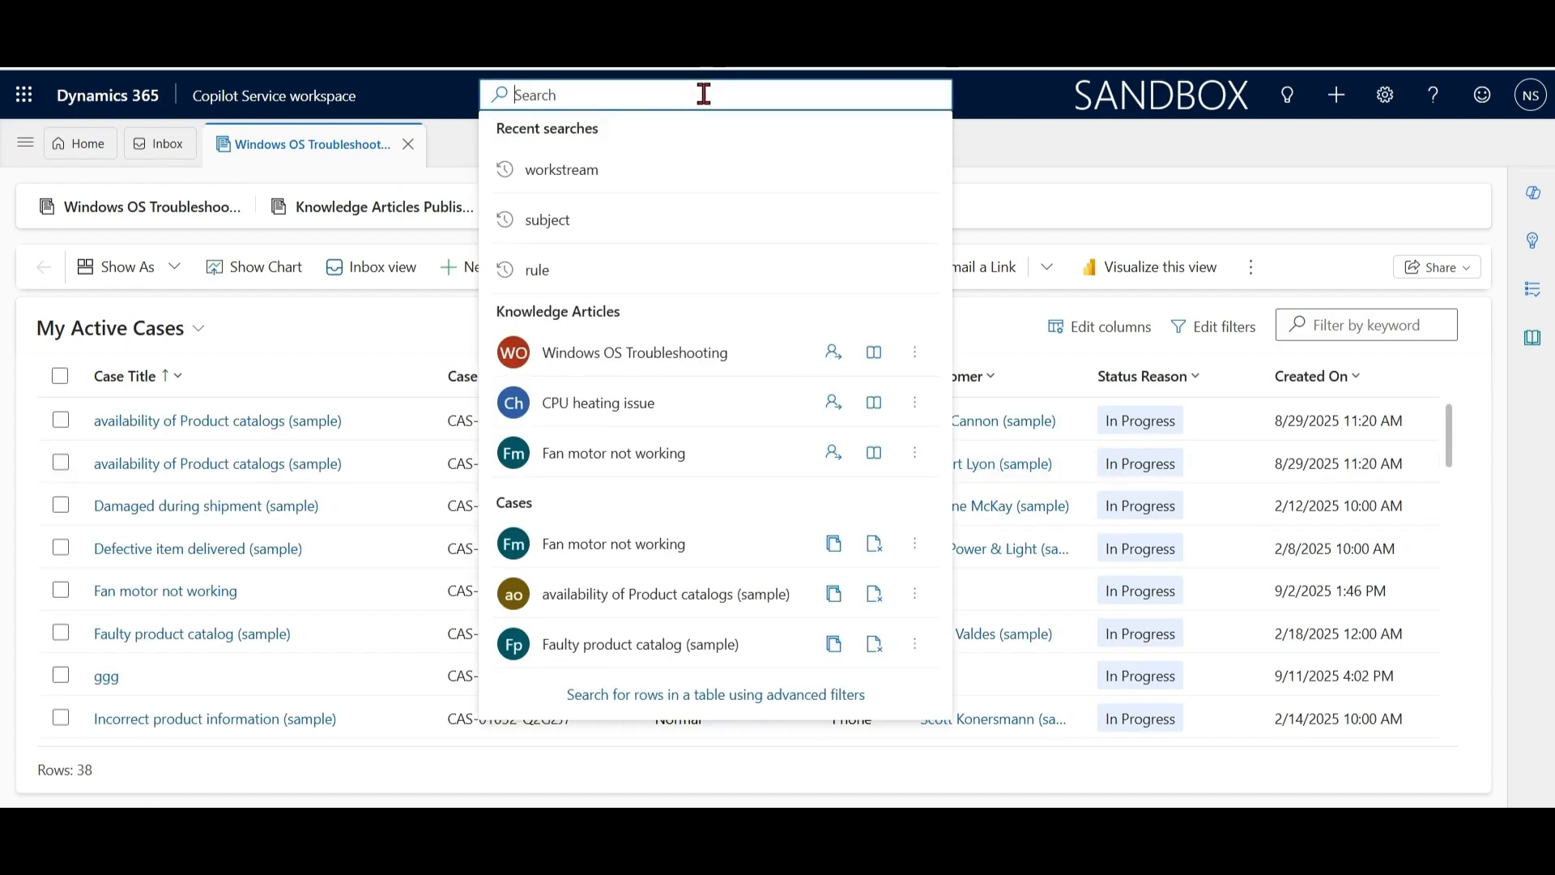
pyautogui.write('windows')
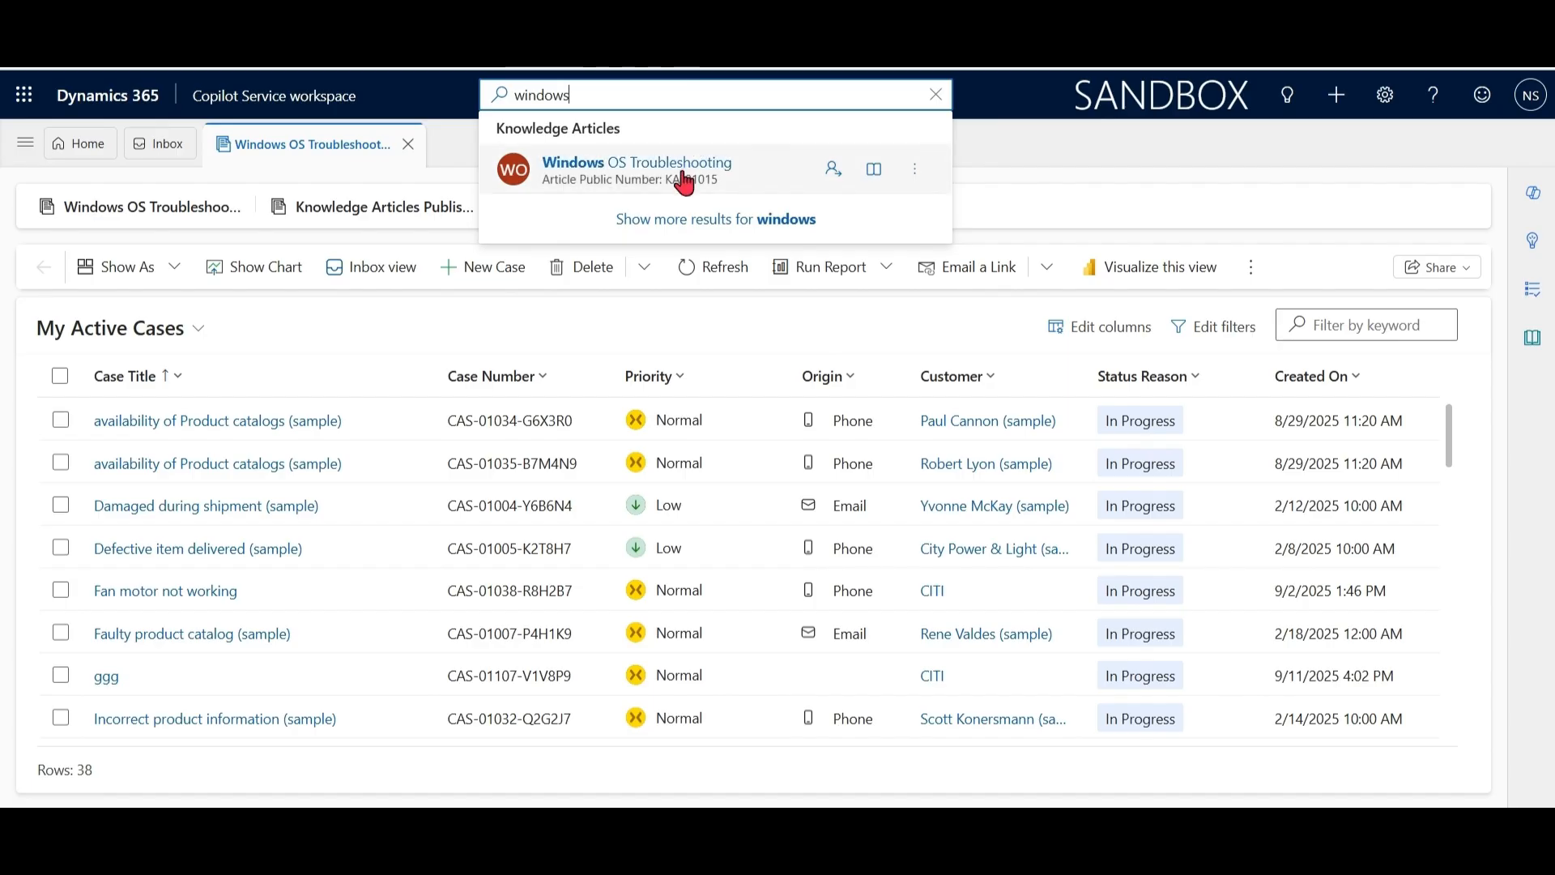
pyautogui.click(1082, 174)
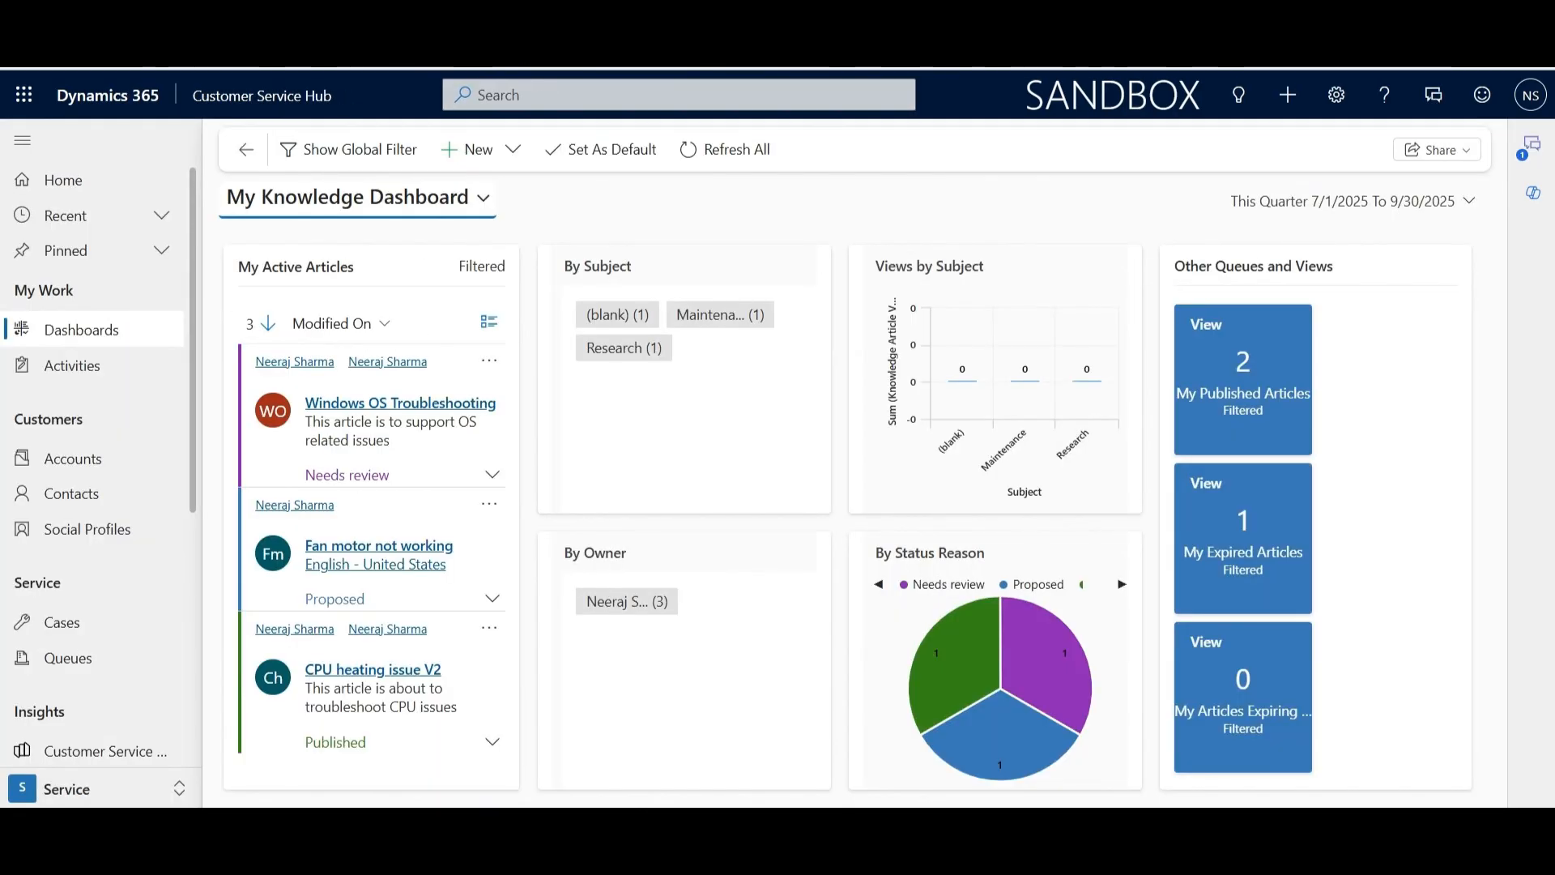
# Step: Switch to Customer Service Hub and search globally for "windows" from the knowledge dashboard
pyautogui.click(553, 95)
pyautogui.write('wind')
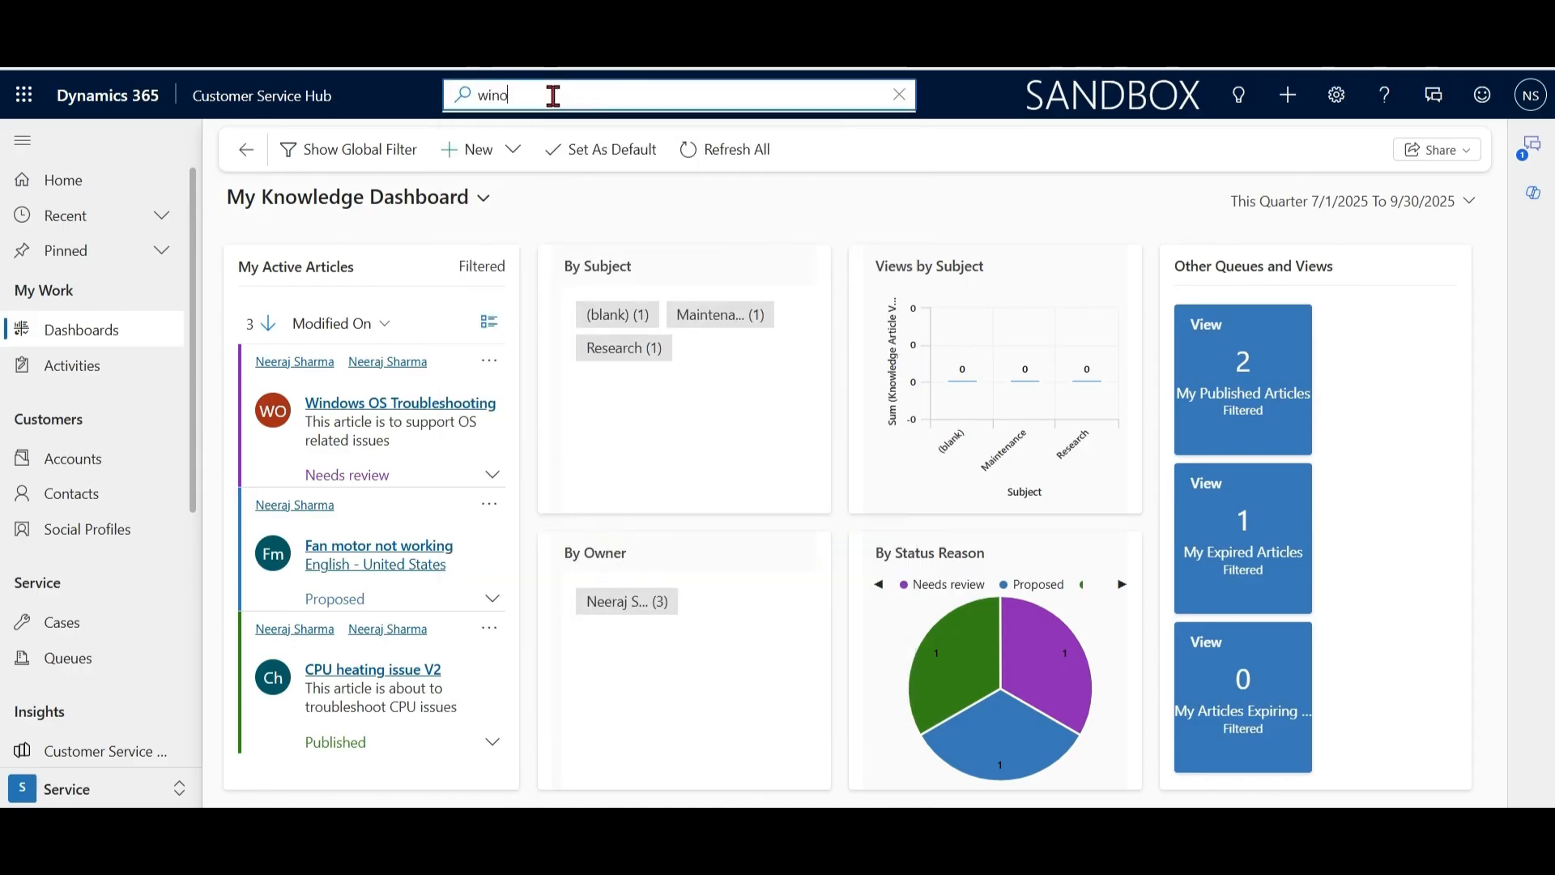
pyautogui.write('ows')
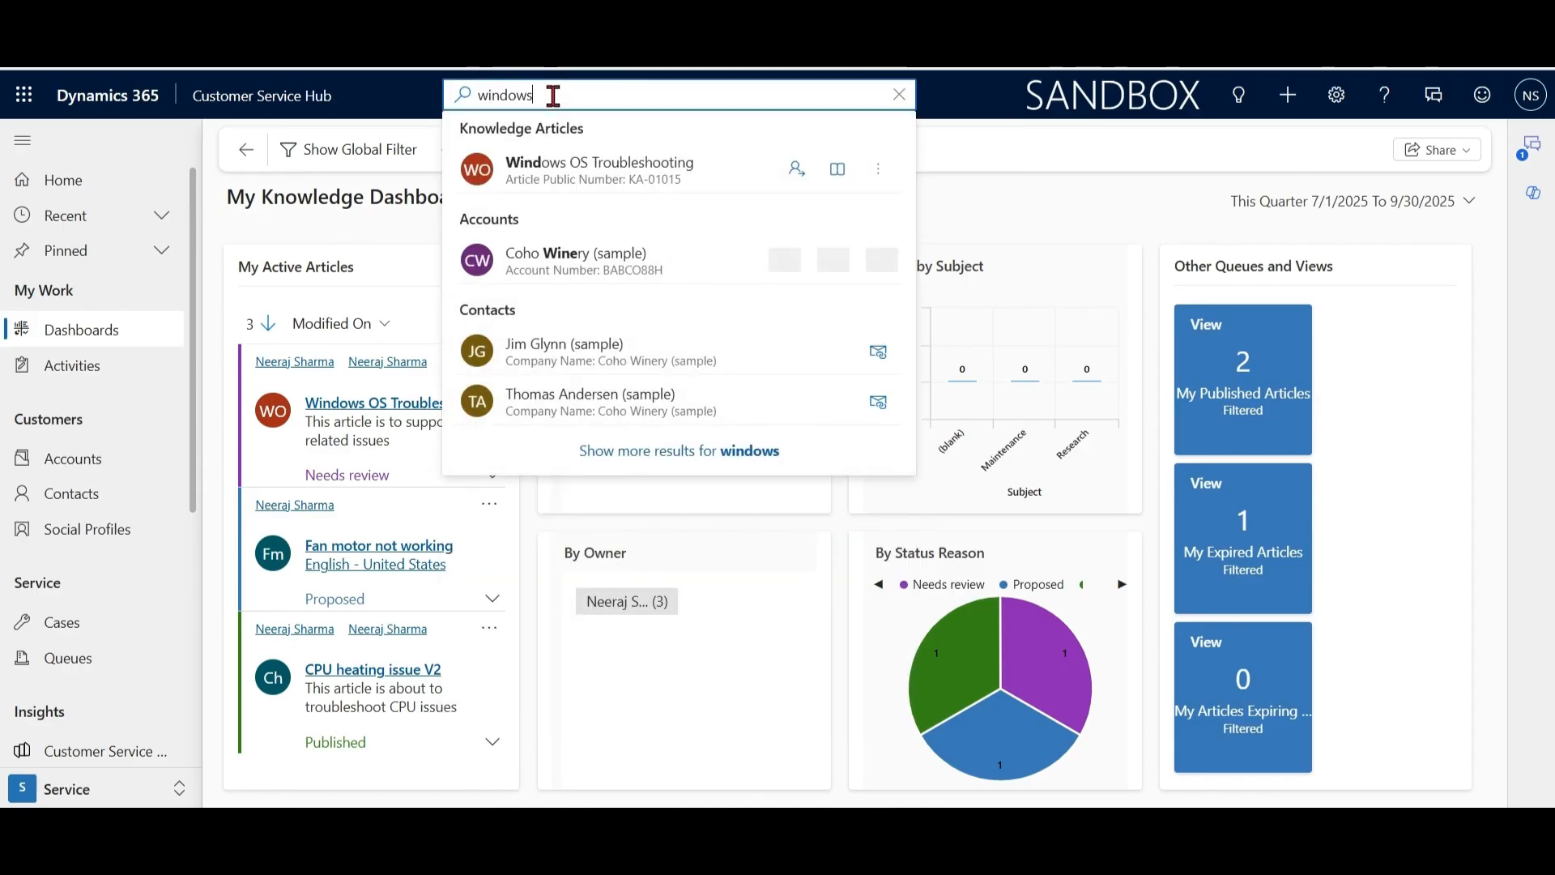
# Step: Open Knowledge Search in the Customer Service Hub and search the knowledge articles for "windows"
pyautogui.scroll(-3, 191, 499)
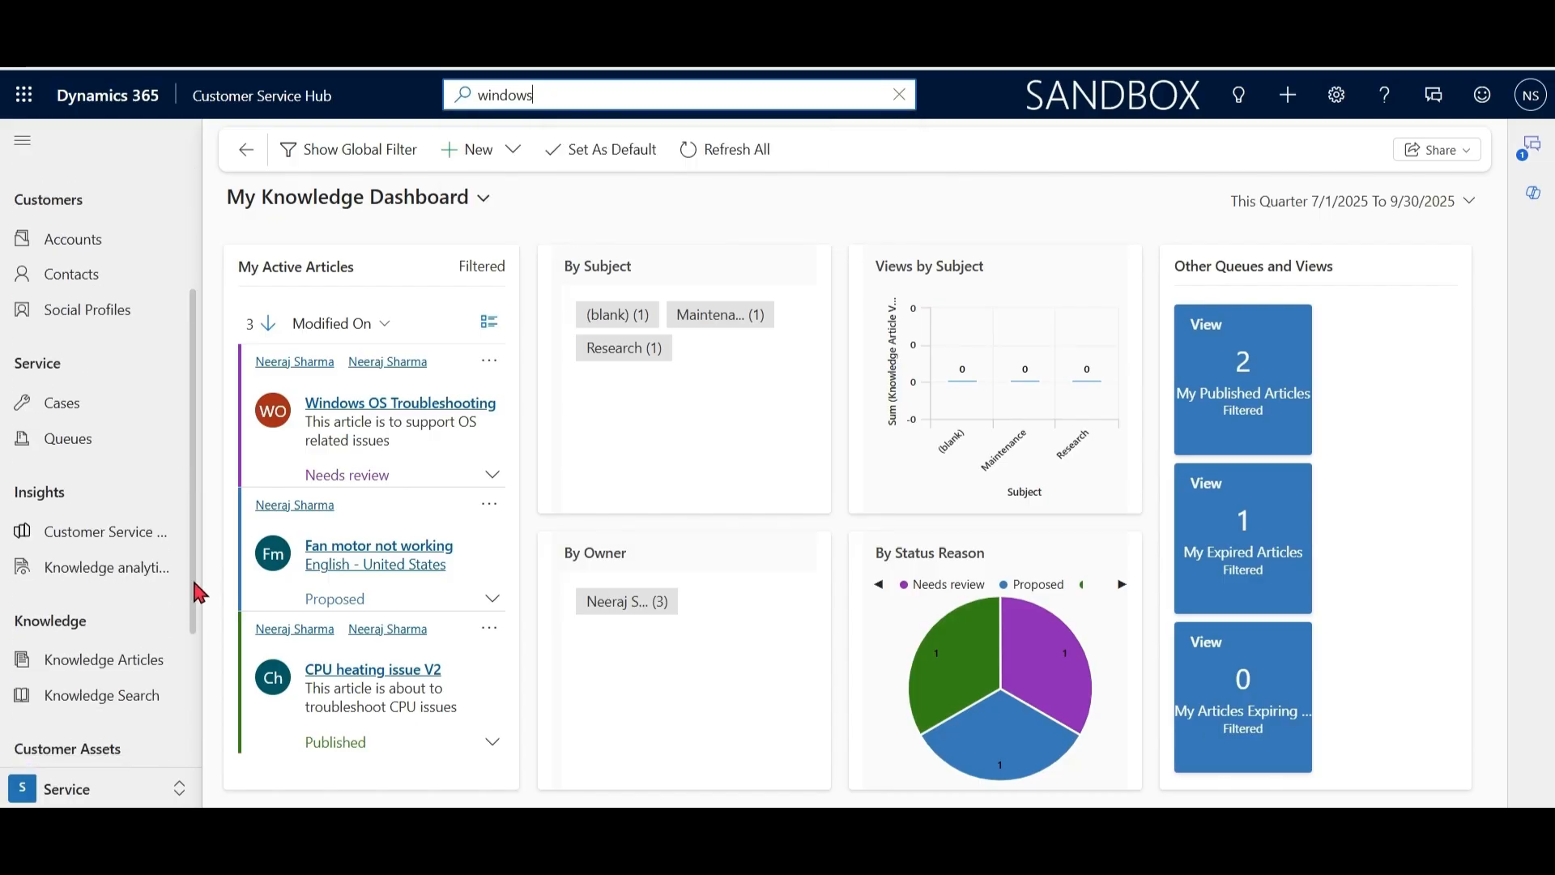
pyautogui.click(107, 656)
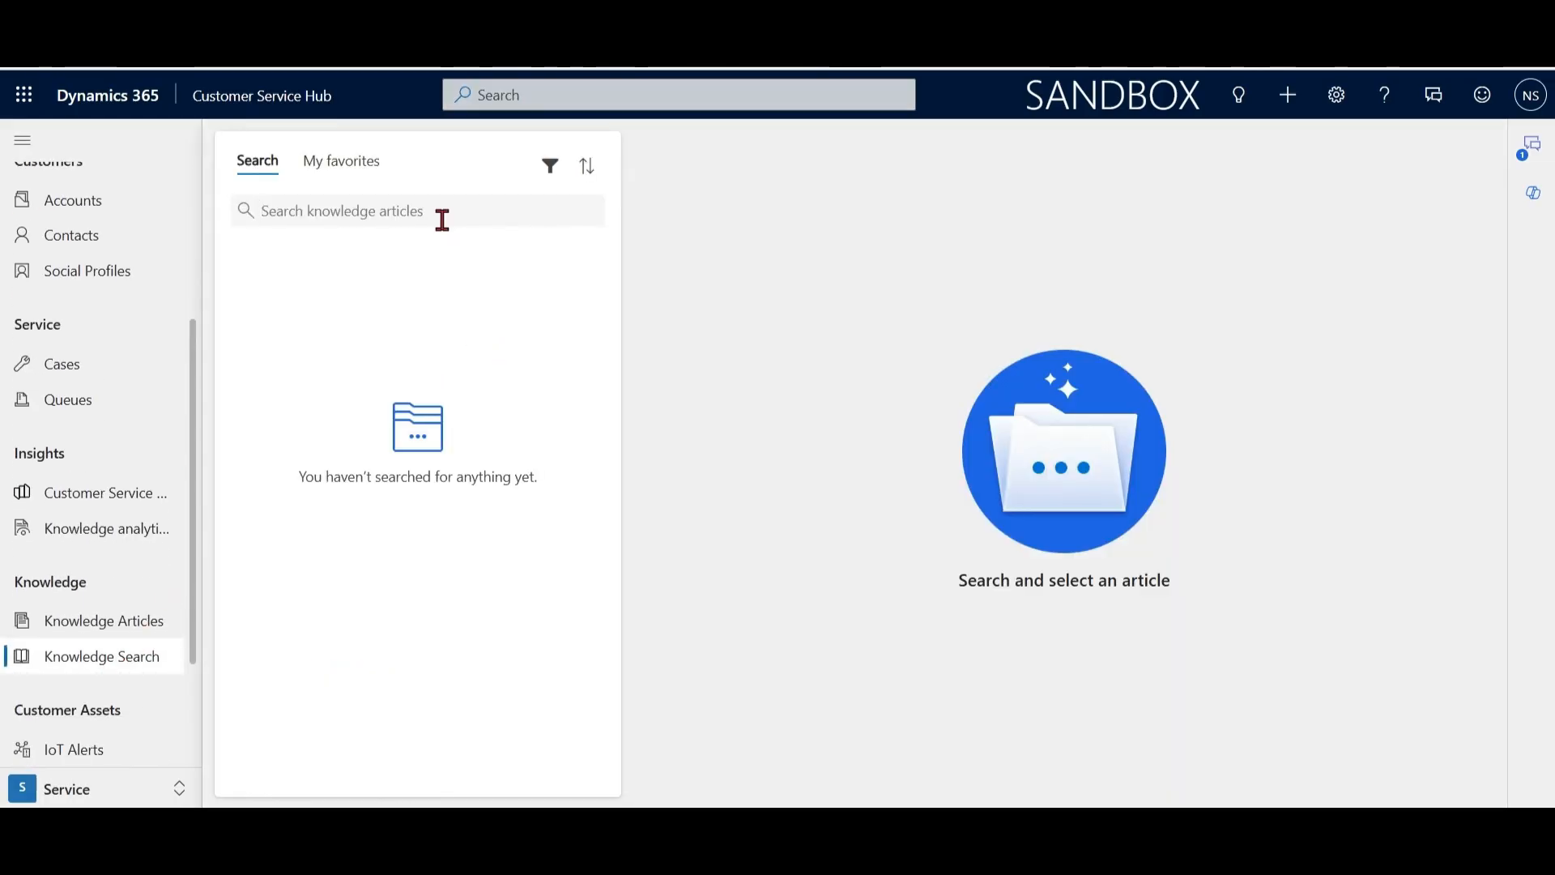
pyautogui.write('window')
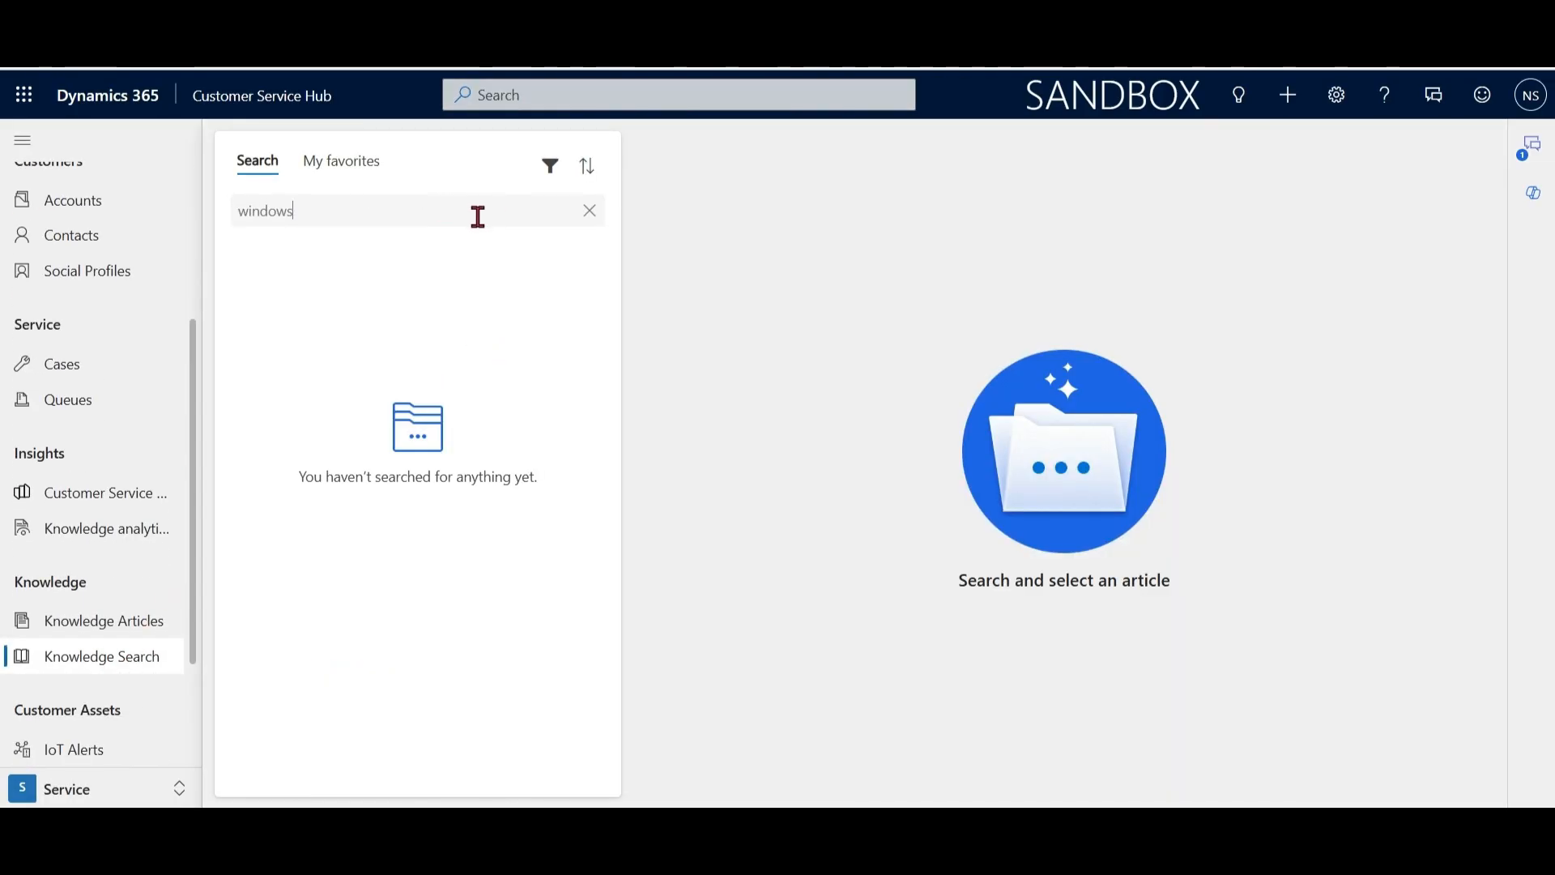
pyautogui.press('Return')
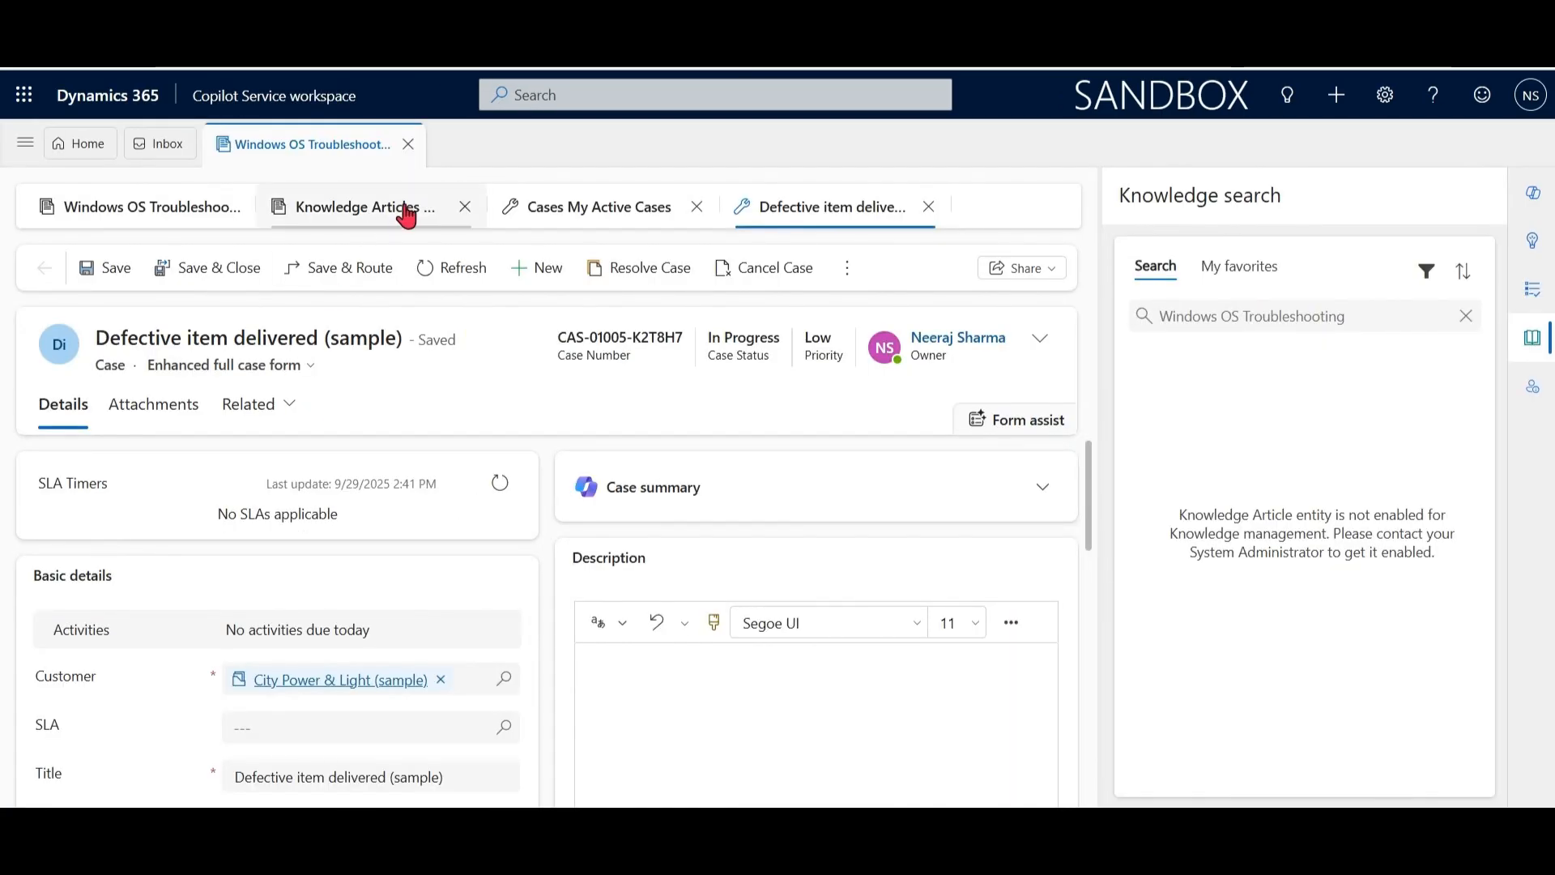
# Step: Return to the My Active Articles list in Copilot Service workspace and open the published Windows OS Troubleshooting article
pyautogui.click(394, 219)
pyautogui.scroll(-3, 1048, 513)
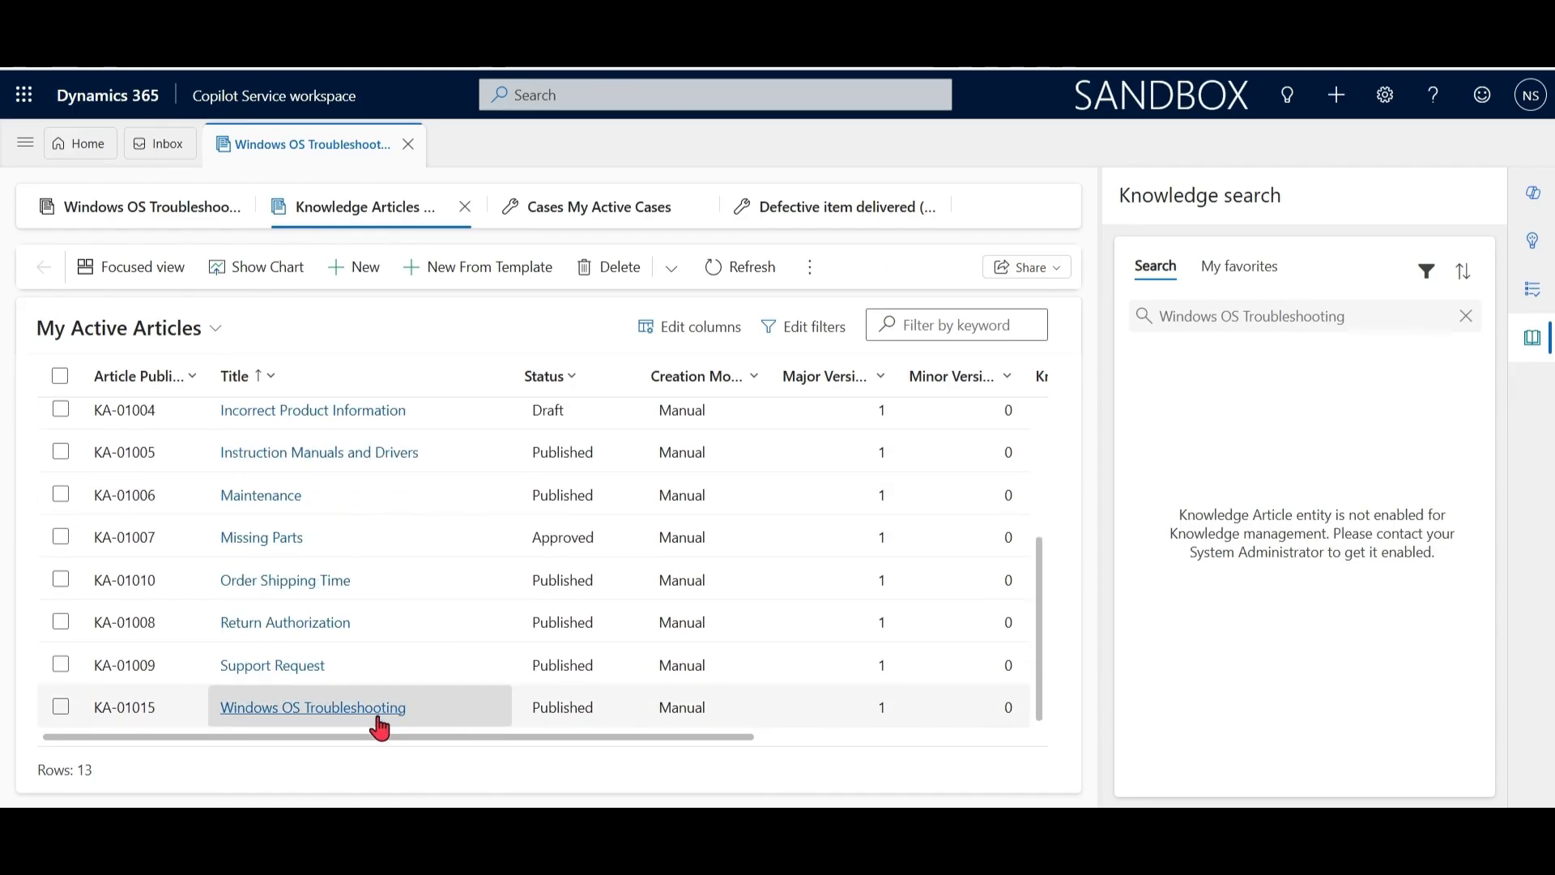
pyautogui.click(372, 714)
pyautogui.click(1464, 315)
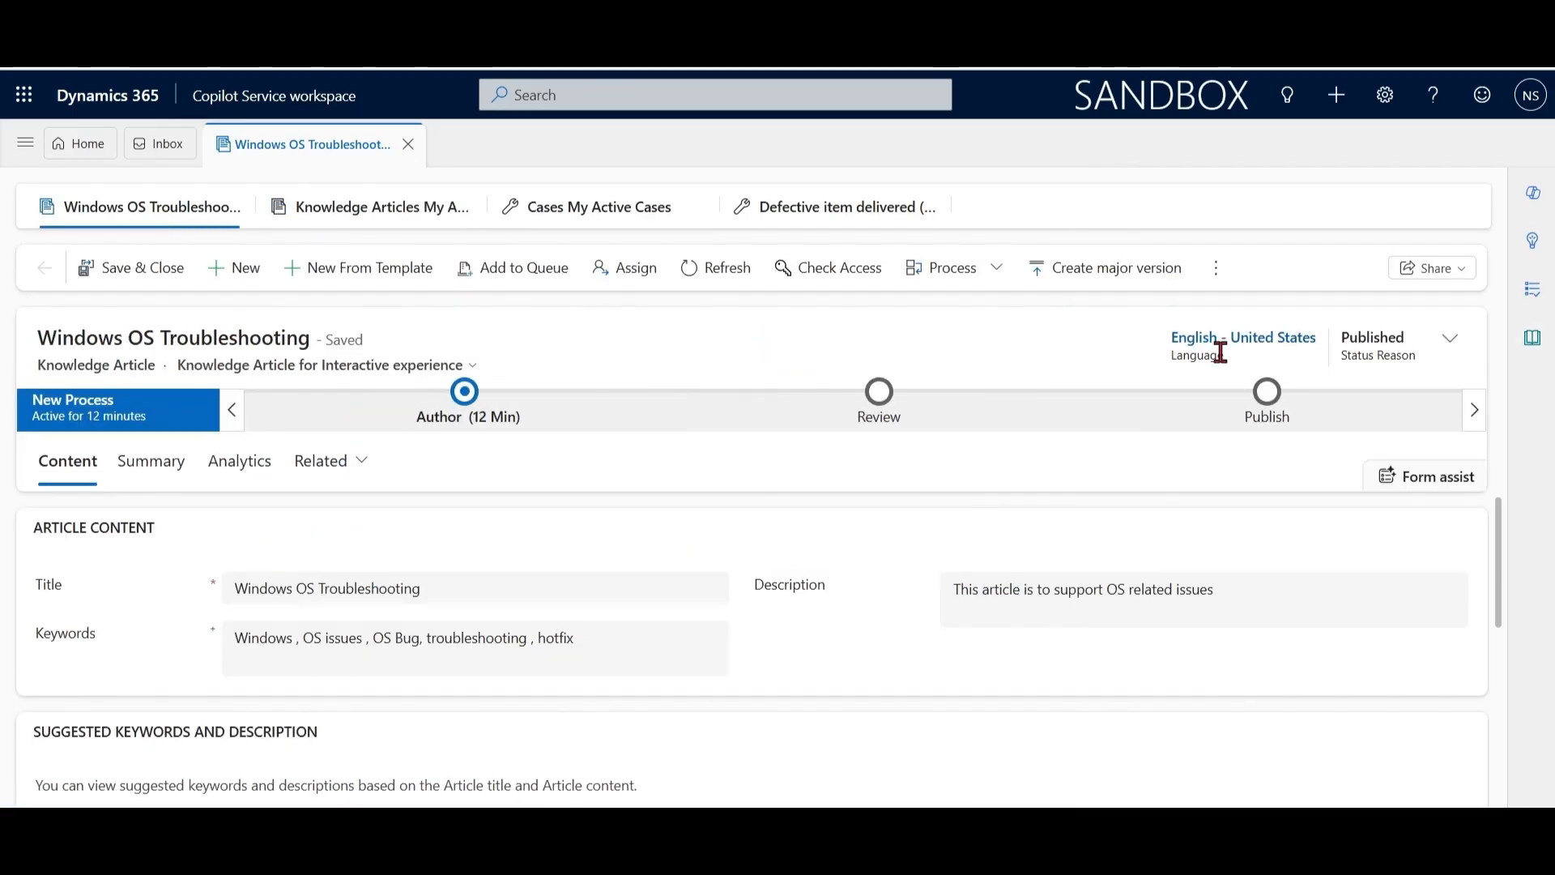
# Step: Revert the published Windows OS Troubleshooting article to draft and confirm the change
pyautogui.click(1216, 274)
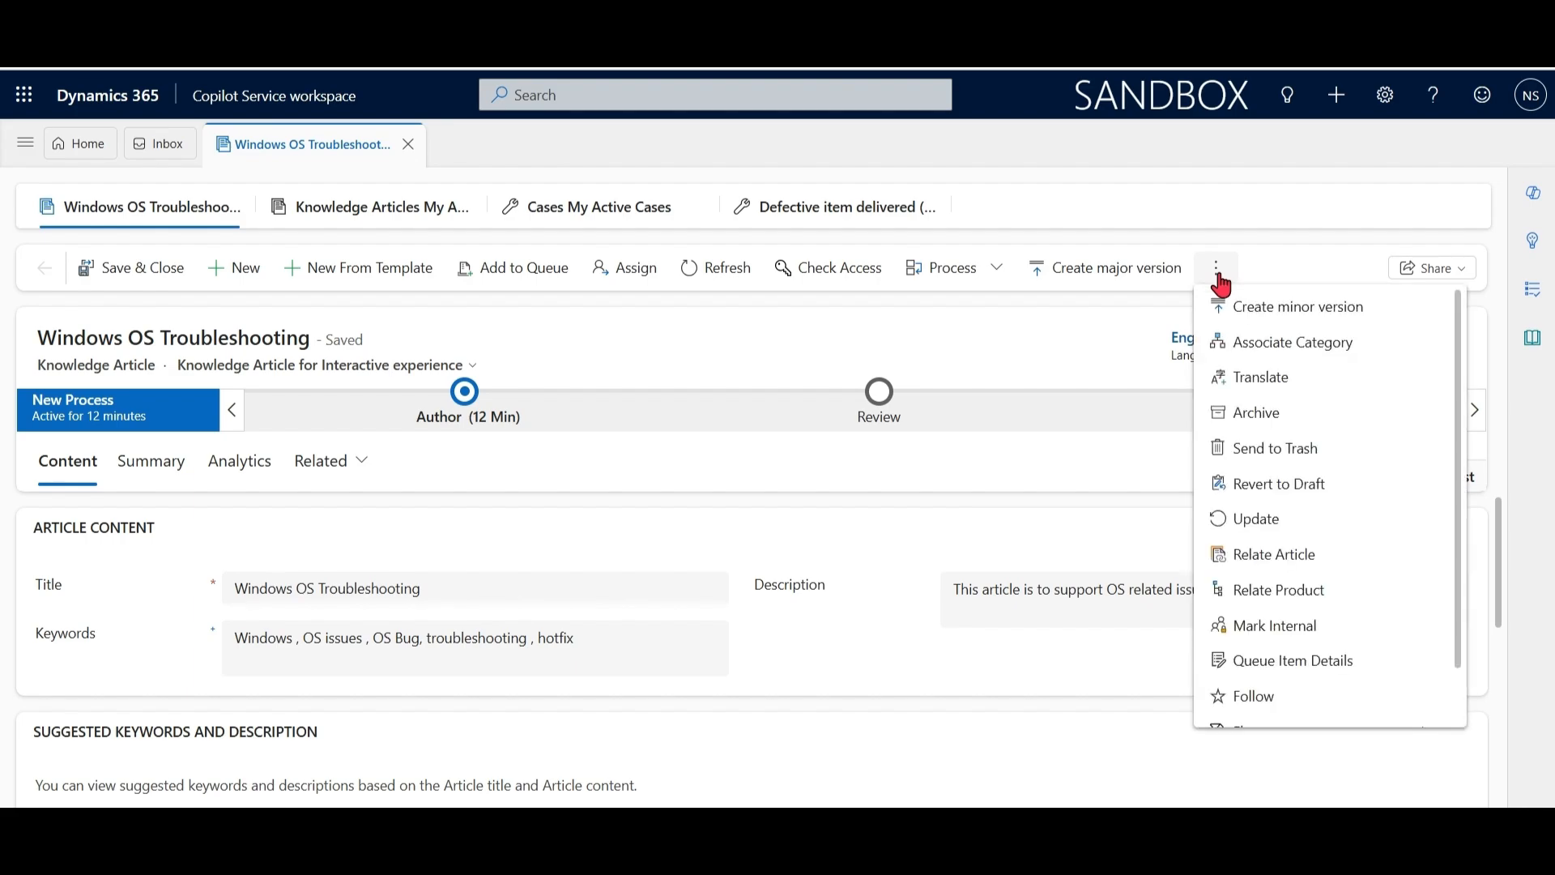
pyautogui.click(1278, 498)
pyautogui.click(920, 555)
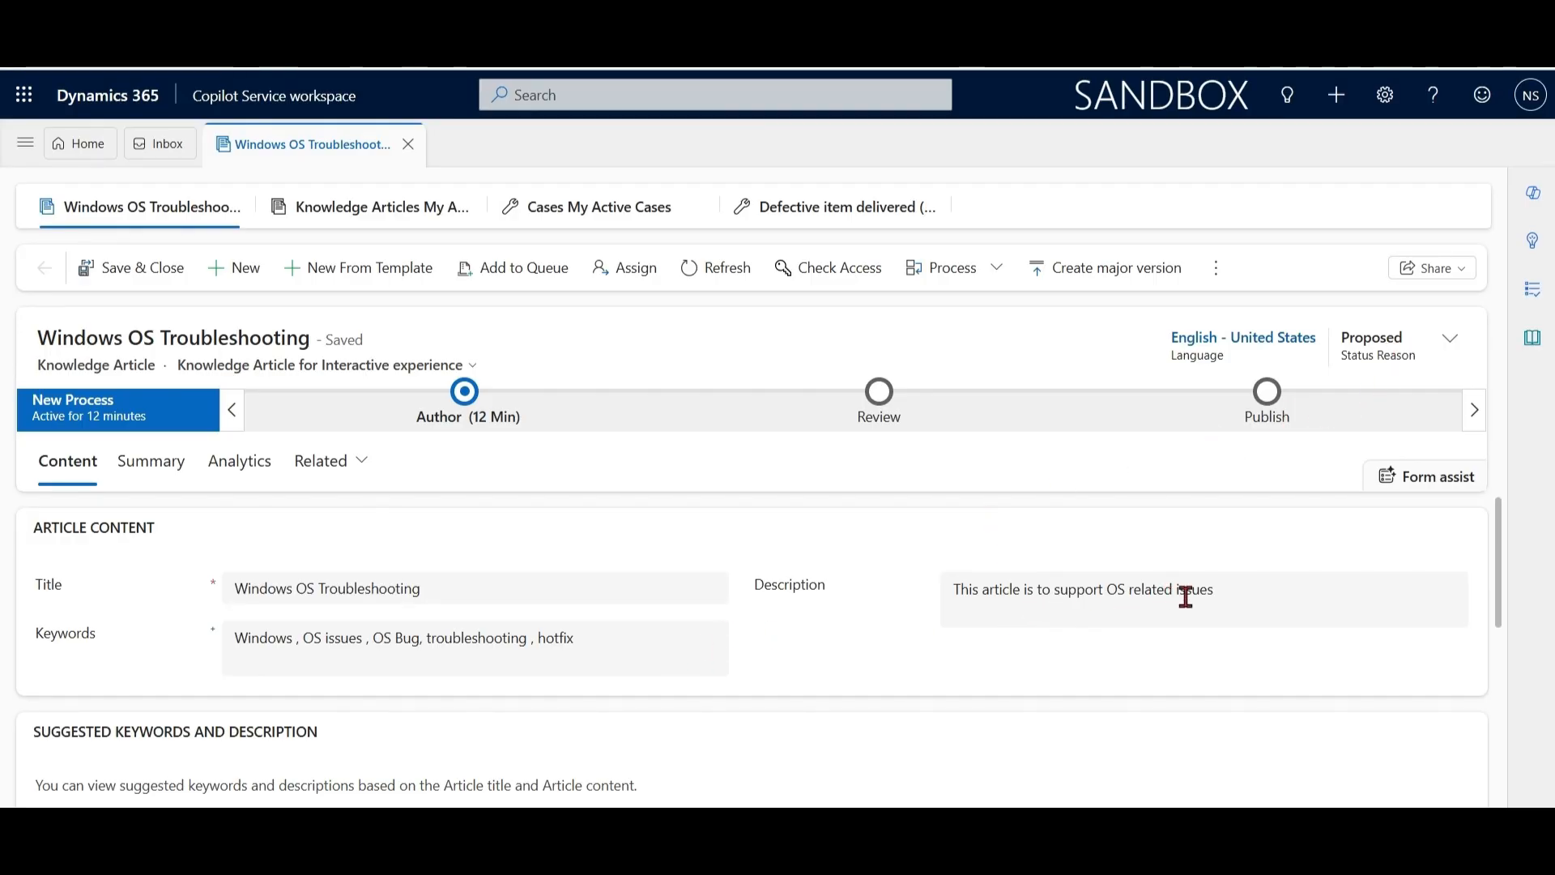
# Step: Append ".. xyz" to the article's description, and approve and publish the article immediately with the Published status
pyautogui.click(1256, 599)
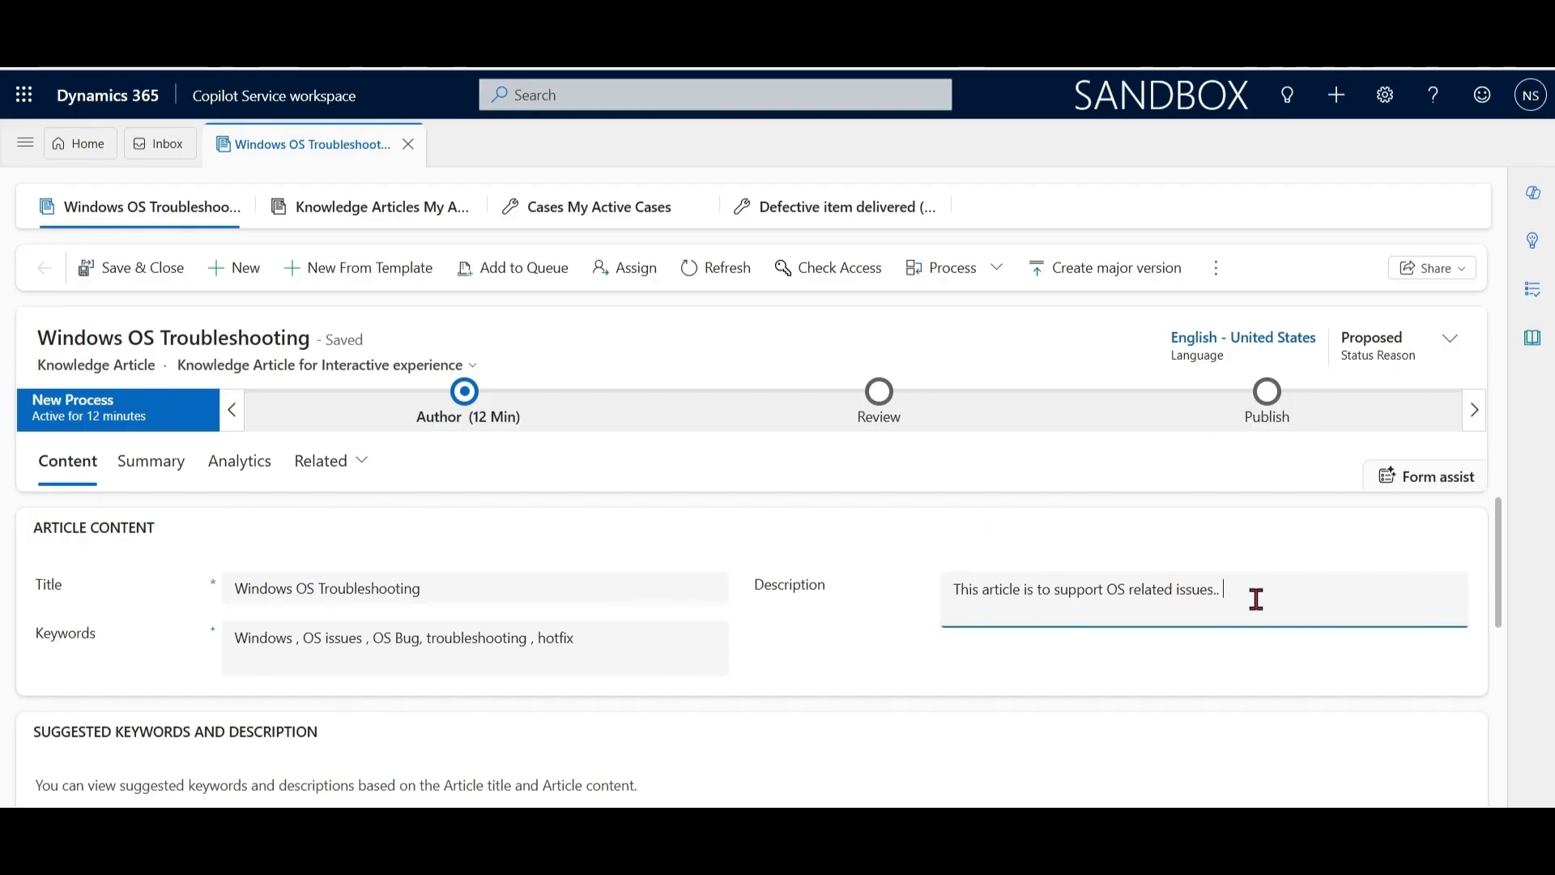
pyautogui.write('xyz')
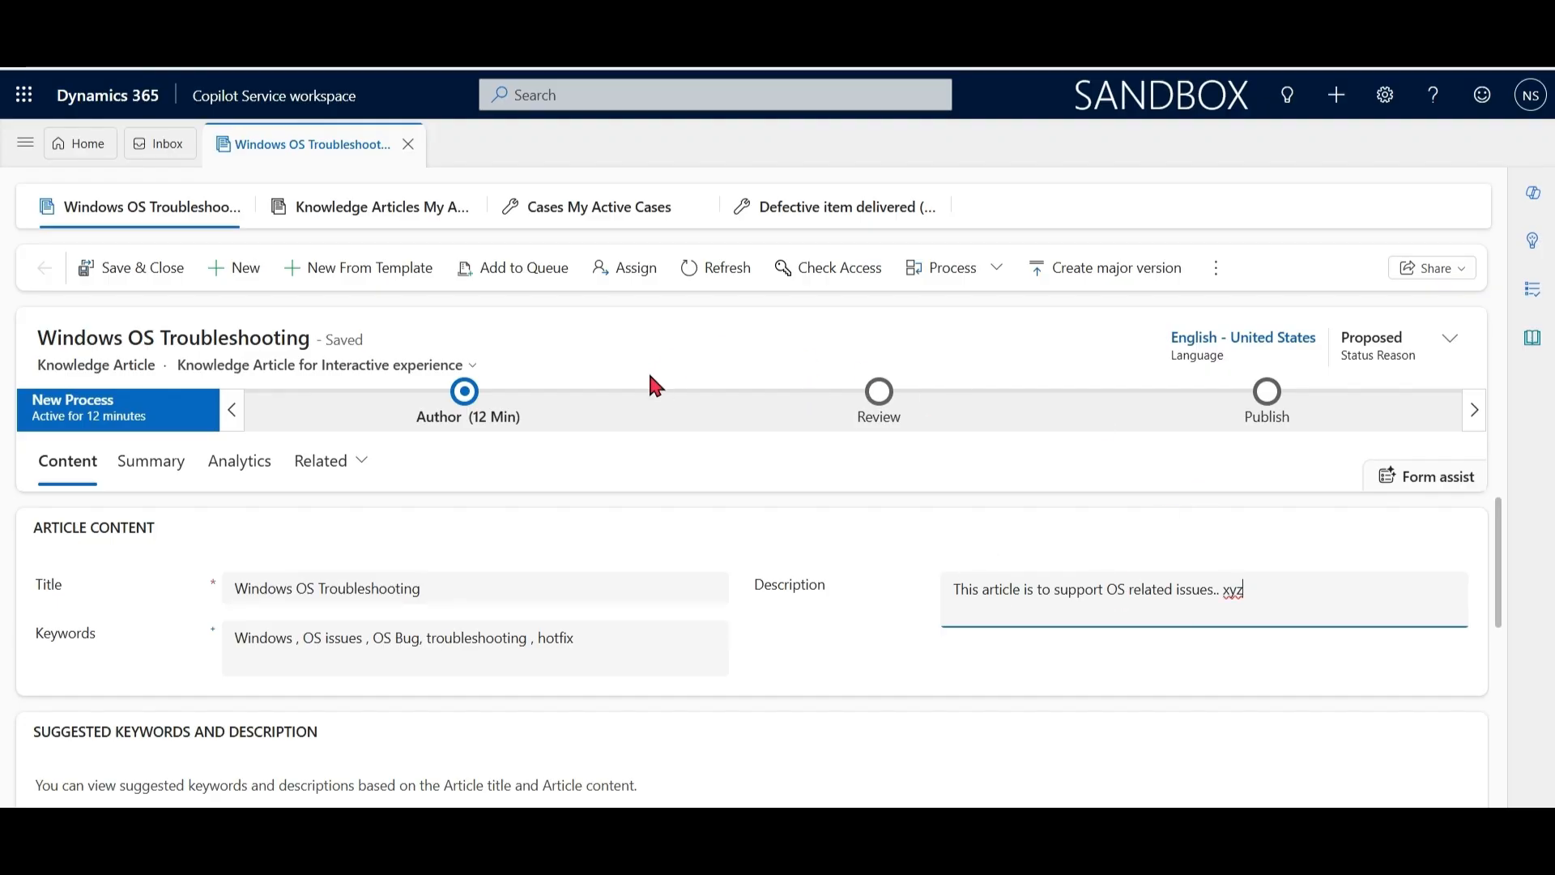
pyautogui.click(1215, 268)
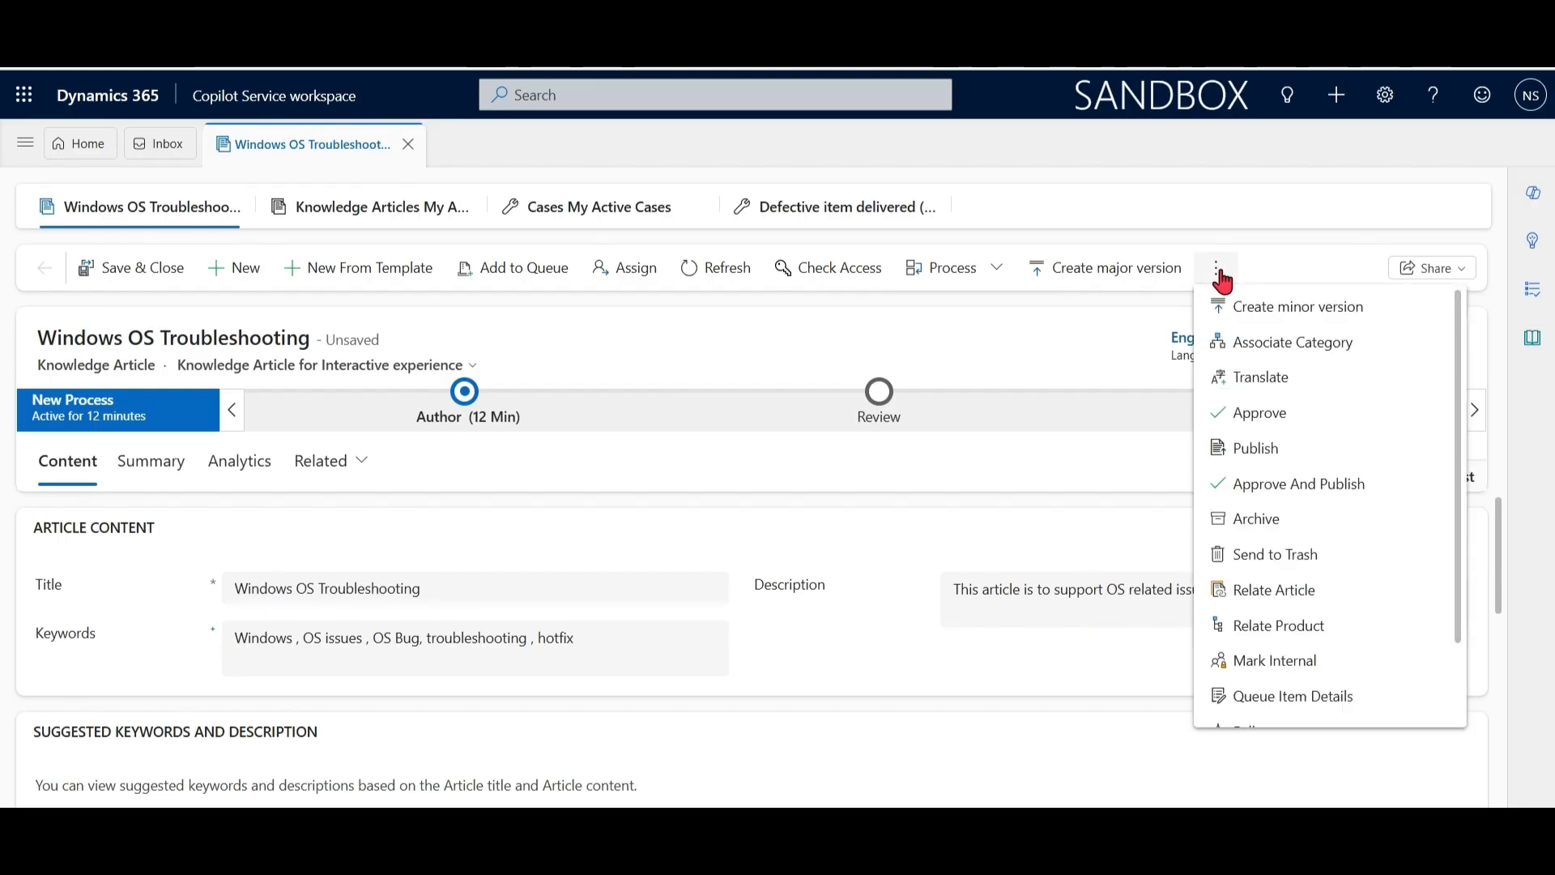
pyautogui.click(1312, 485)
pyautogui.click(935, 570)
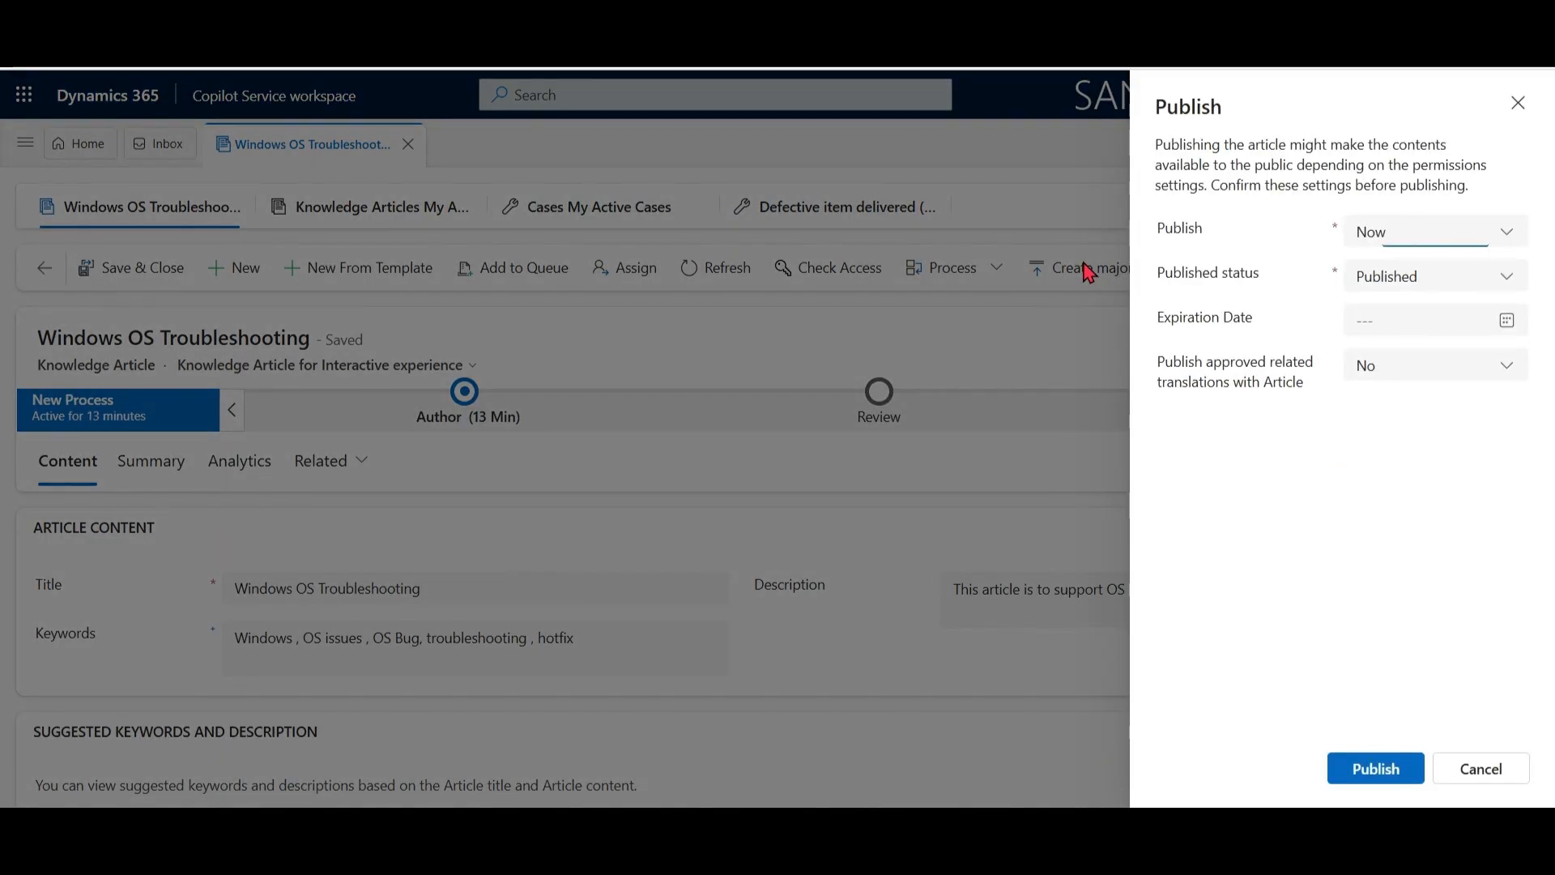
pyautogui.click(1376, 769)
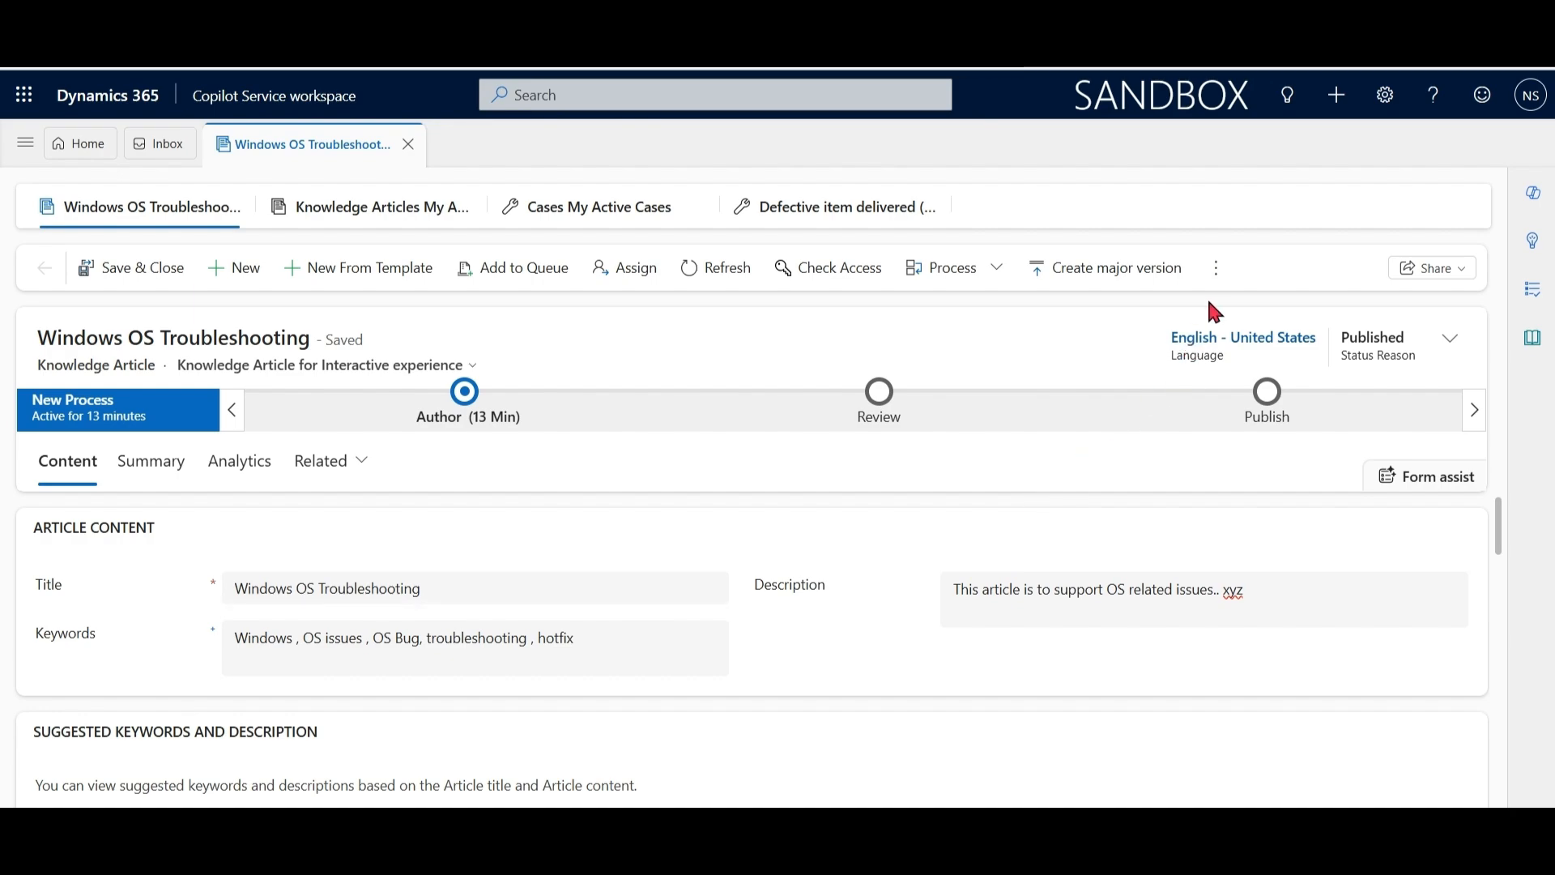
# Step: Create a new major version of the published Windows OS Troubleshooting article and confirm its creation
pyautogui.click(1216, 271)
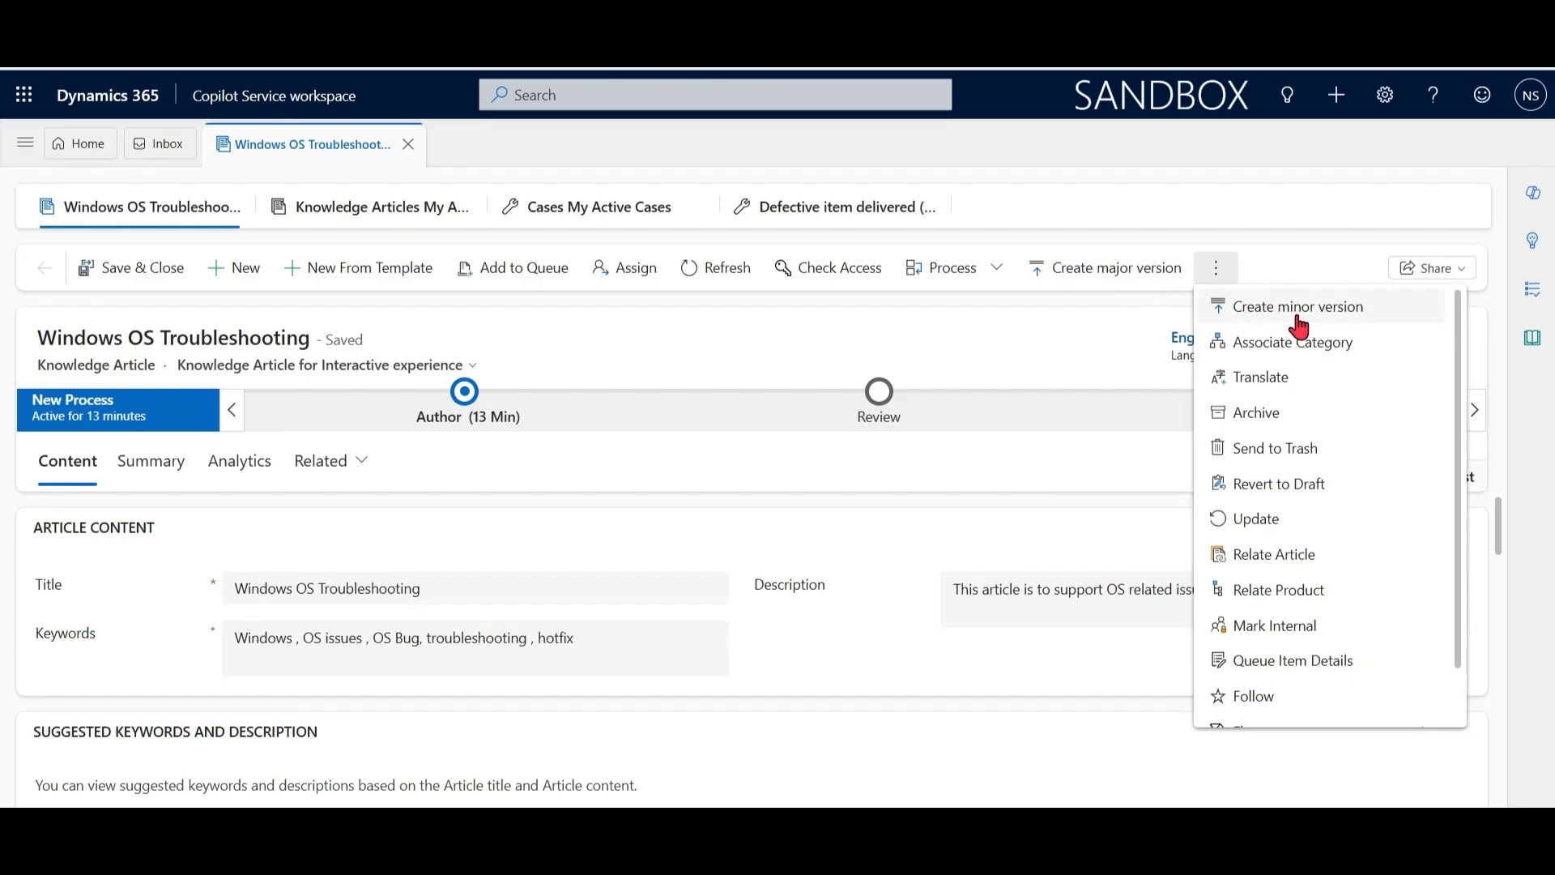
pyautogui.click(1115, 276)
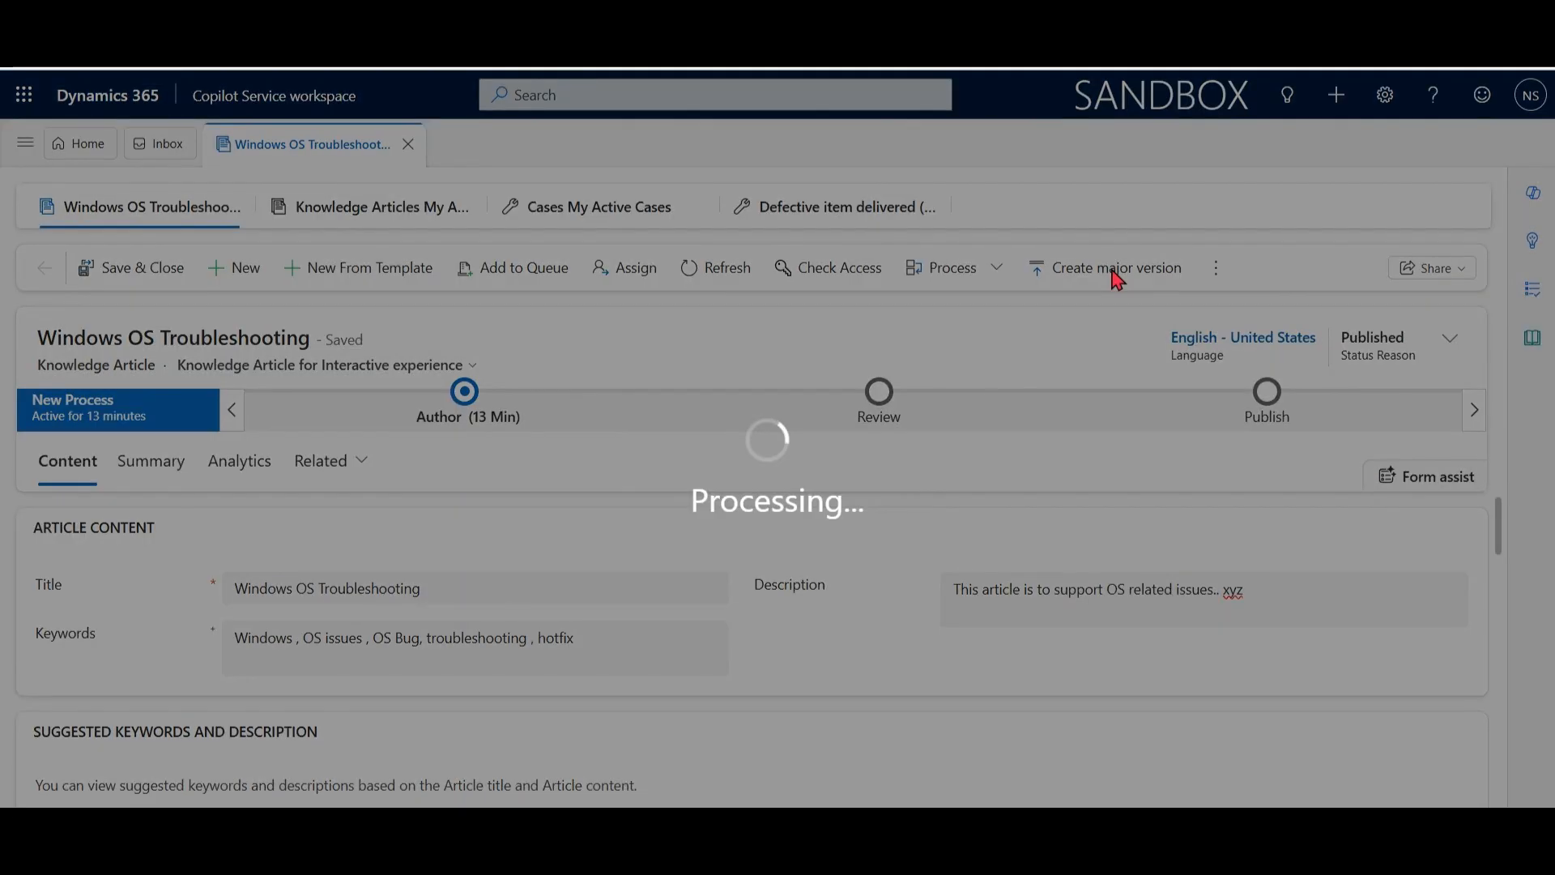
pyautogui.click(818, 553)
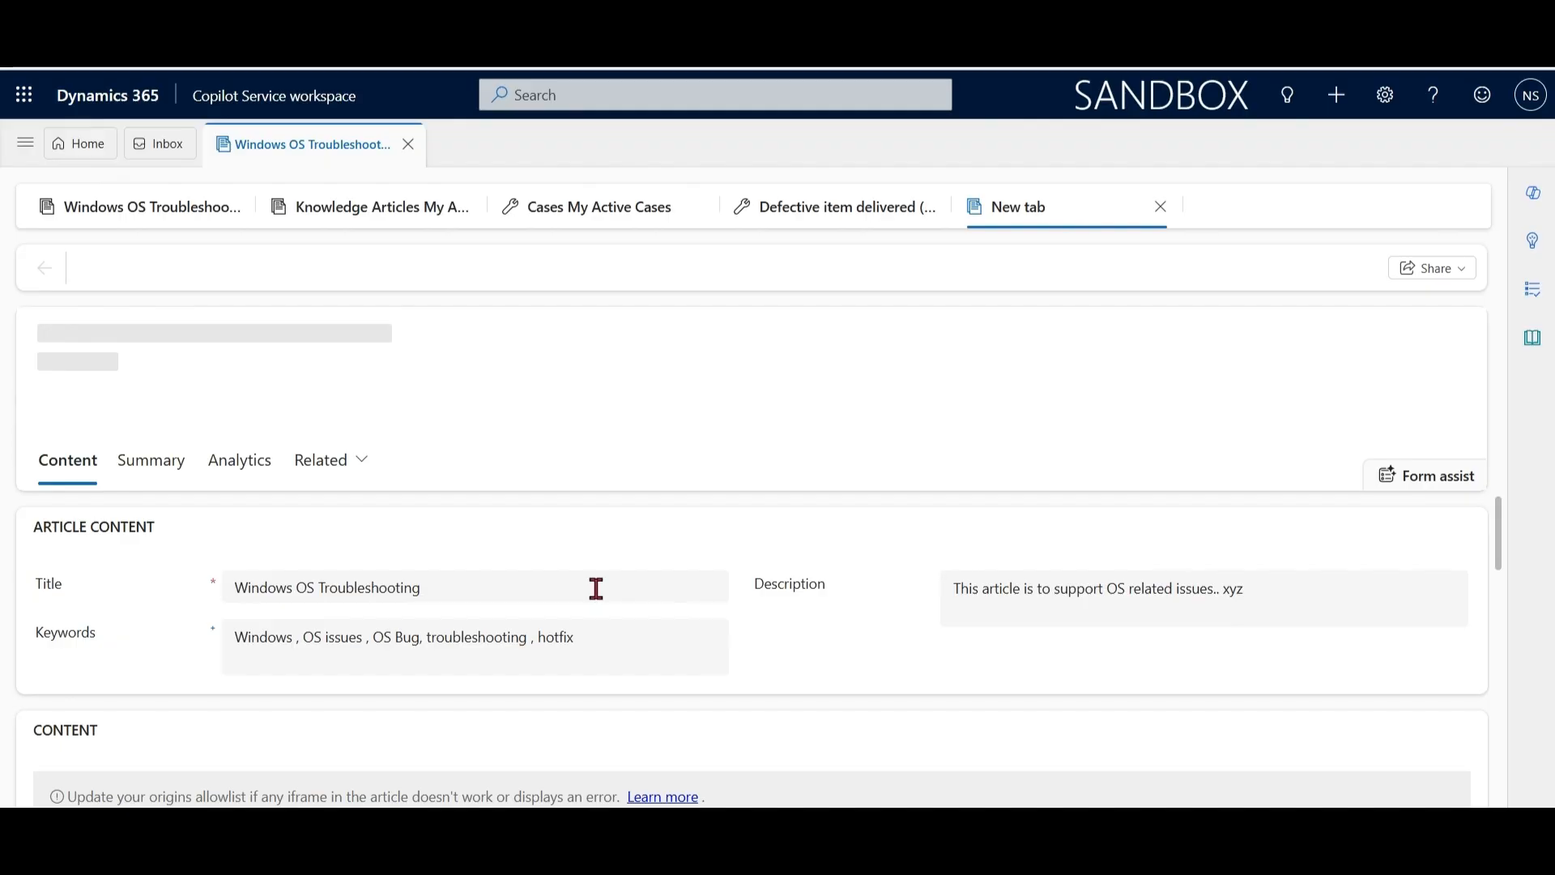
# Step: Retitle the new version "Windows OS Troubleshooting V2", append ".. Fix bugs" to its keywords, and save and close it
pyautogui.click(597, 586)
pyautogui.write('V2')
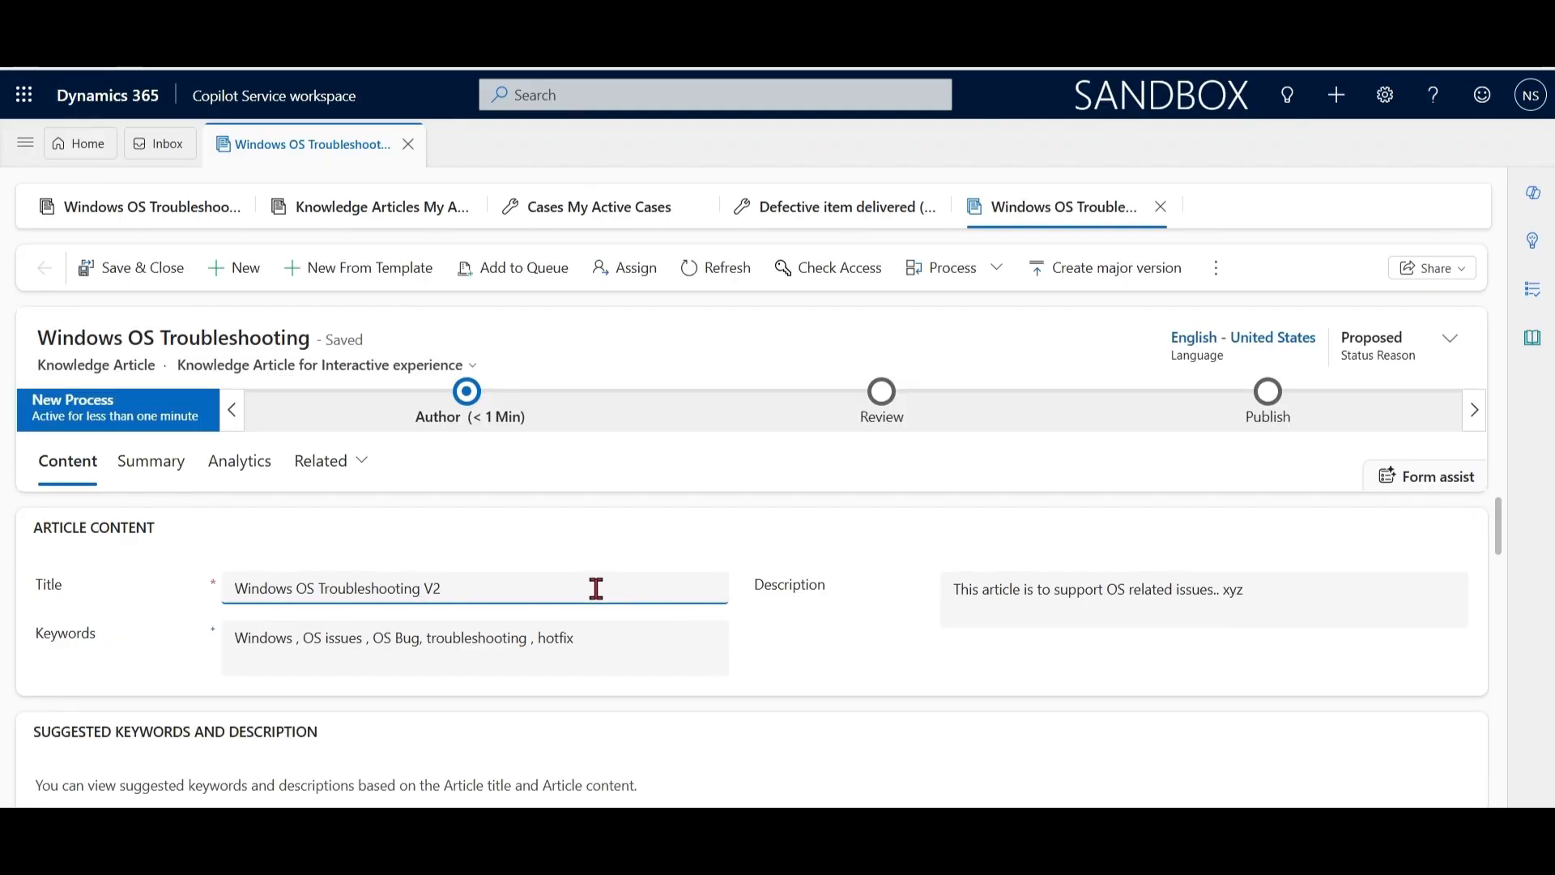
pyautogui.click(633, 642)
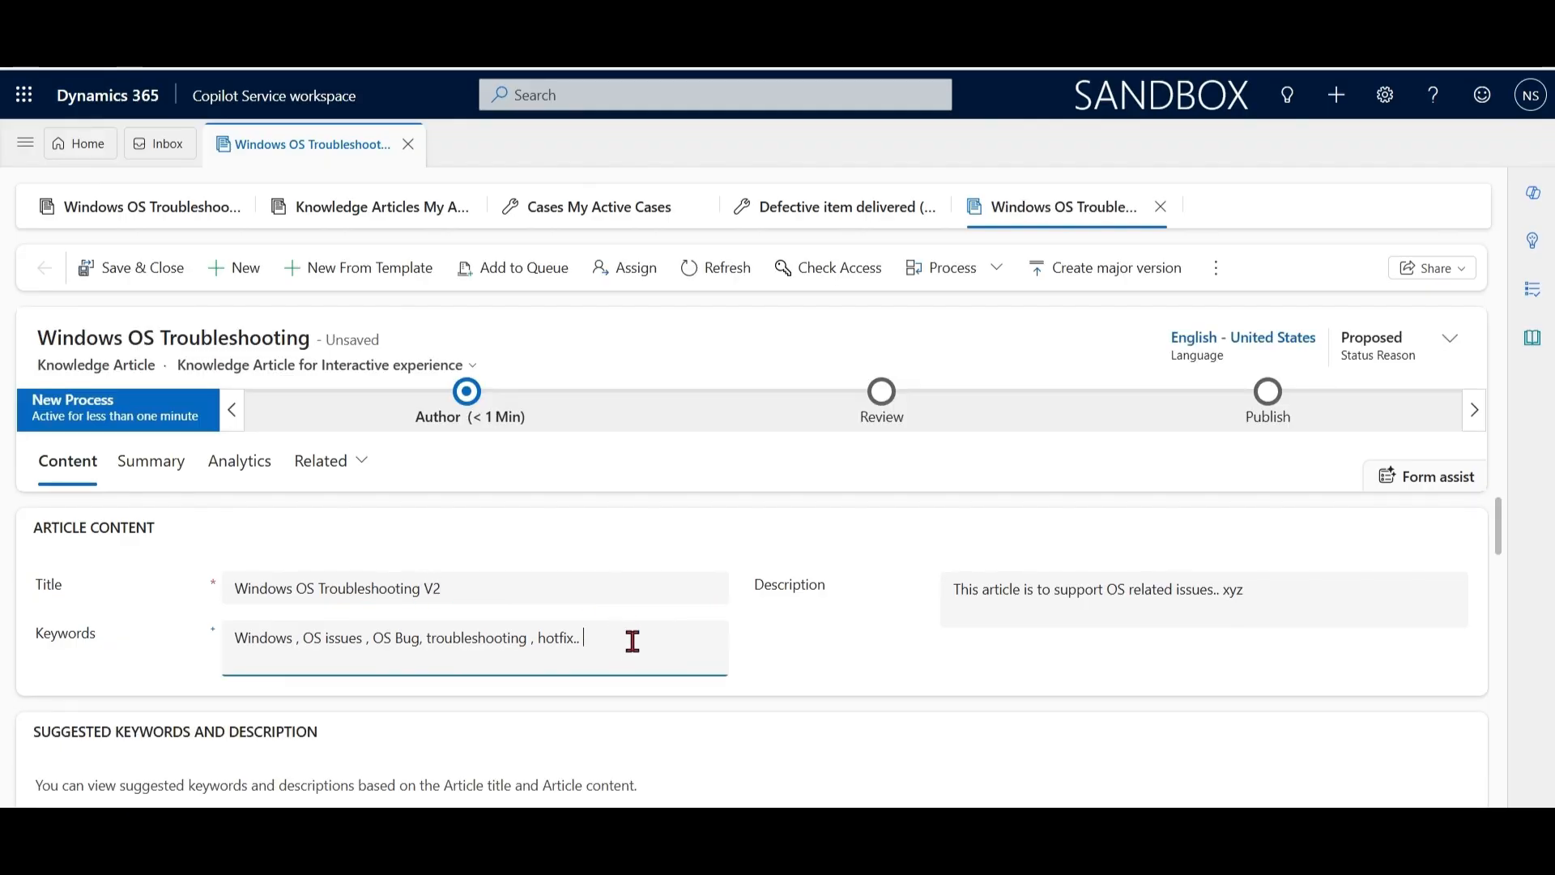
pyautogui.write('.. Fix bugs')
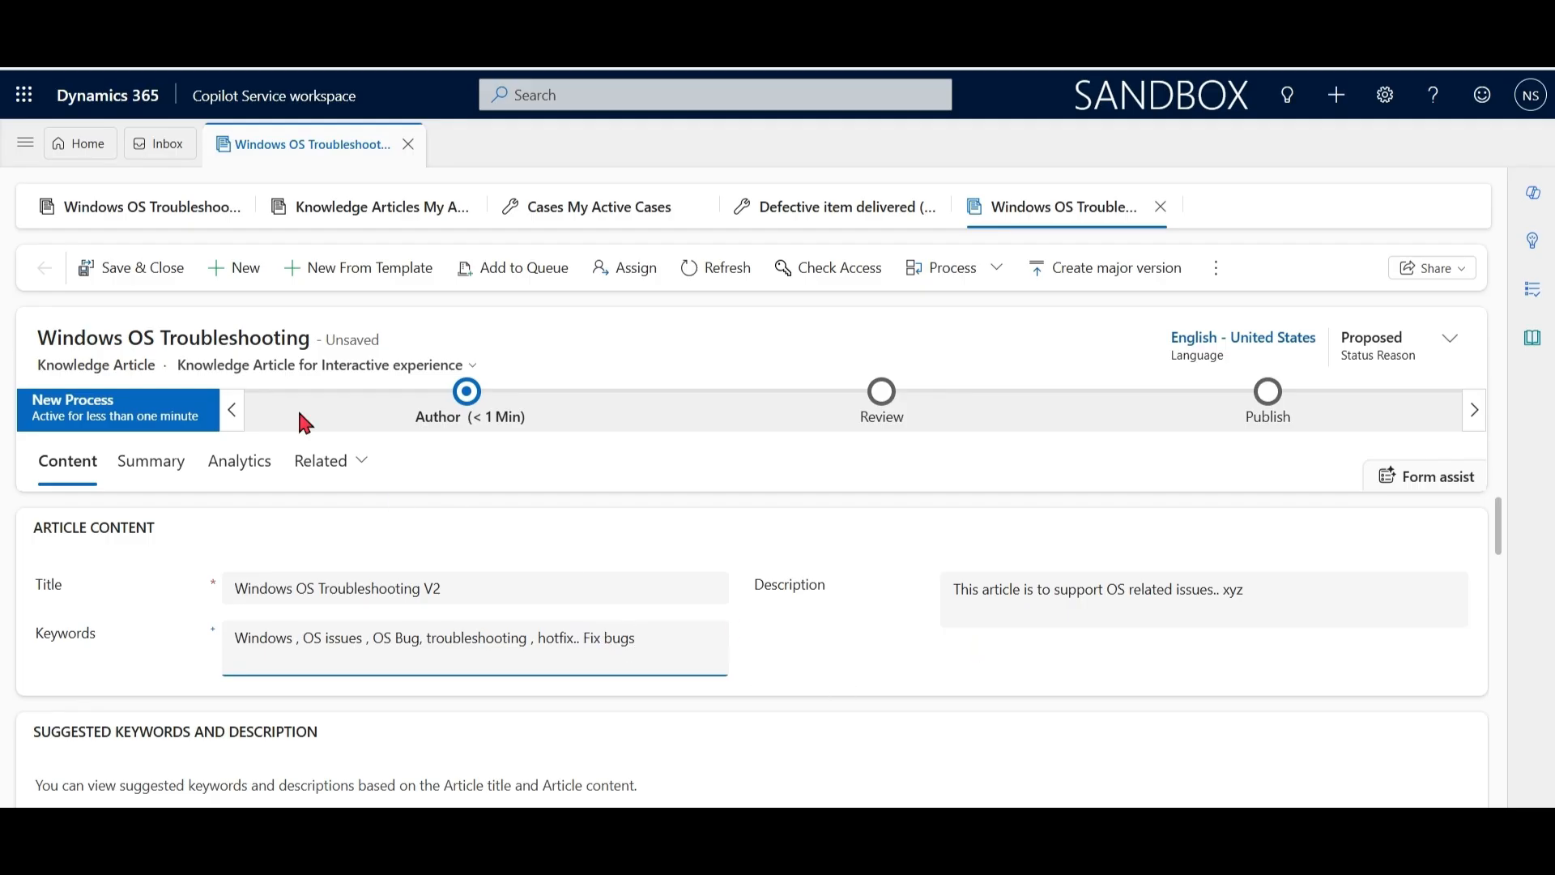
pyautogui.click(144, 267)
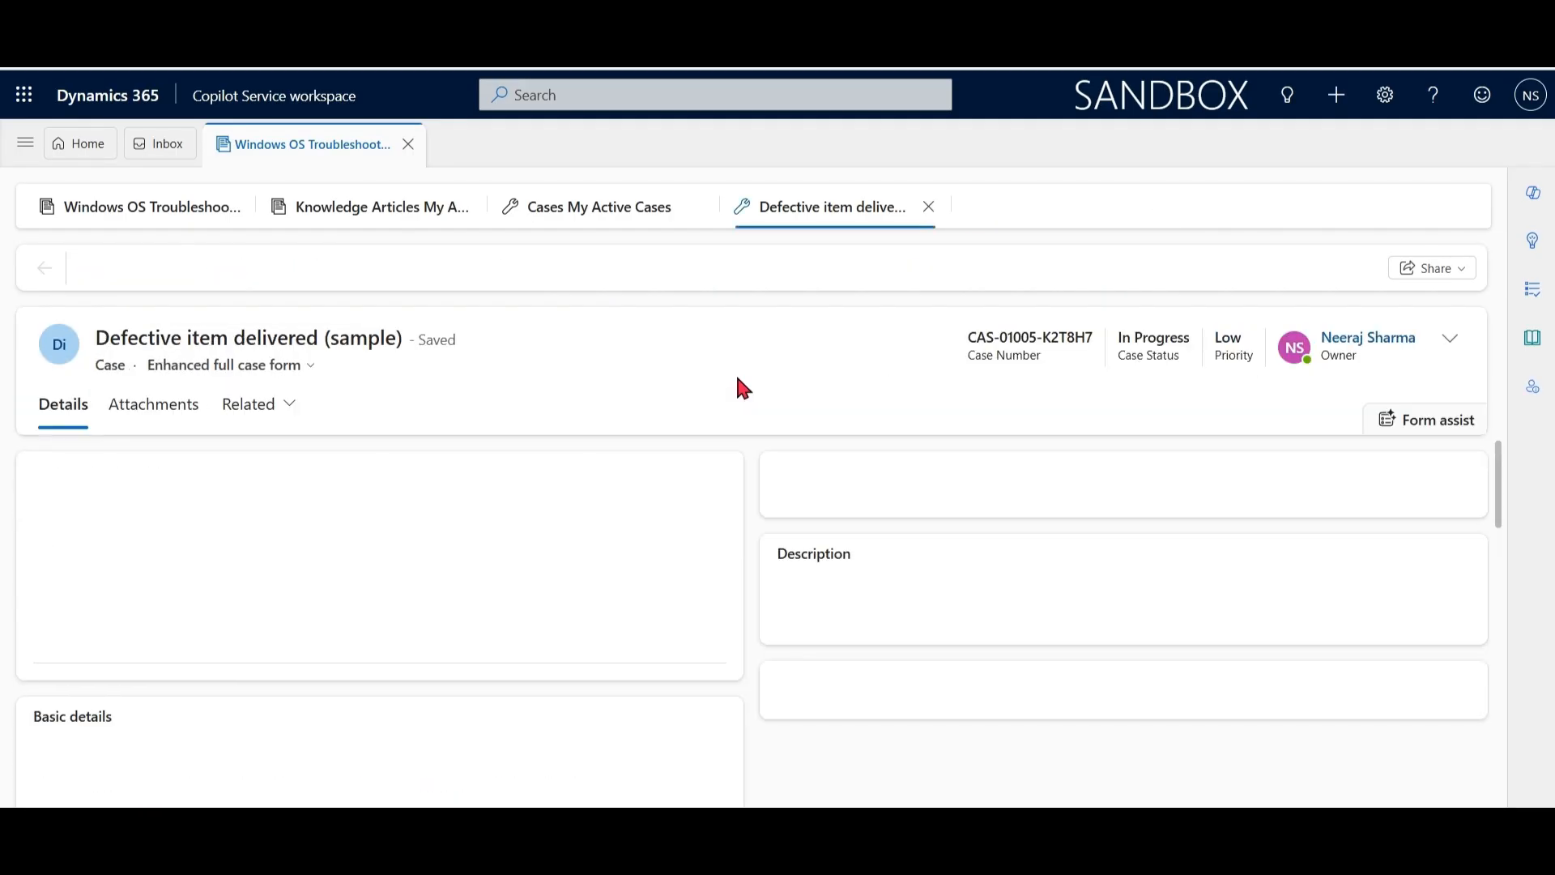
# Step: Close the Defective item delivered case and the active cases list, and reopen the published Windows OS Troubleshooting article from My Active Articles
pyautogui.click(928, 206)
pyautogui.click(692, 207)
pyautogui.moveTo(1449, 538); pyautogui.dragTo(1446, 737)
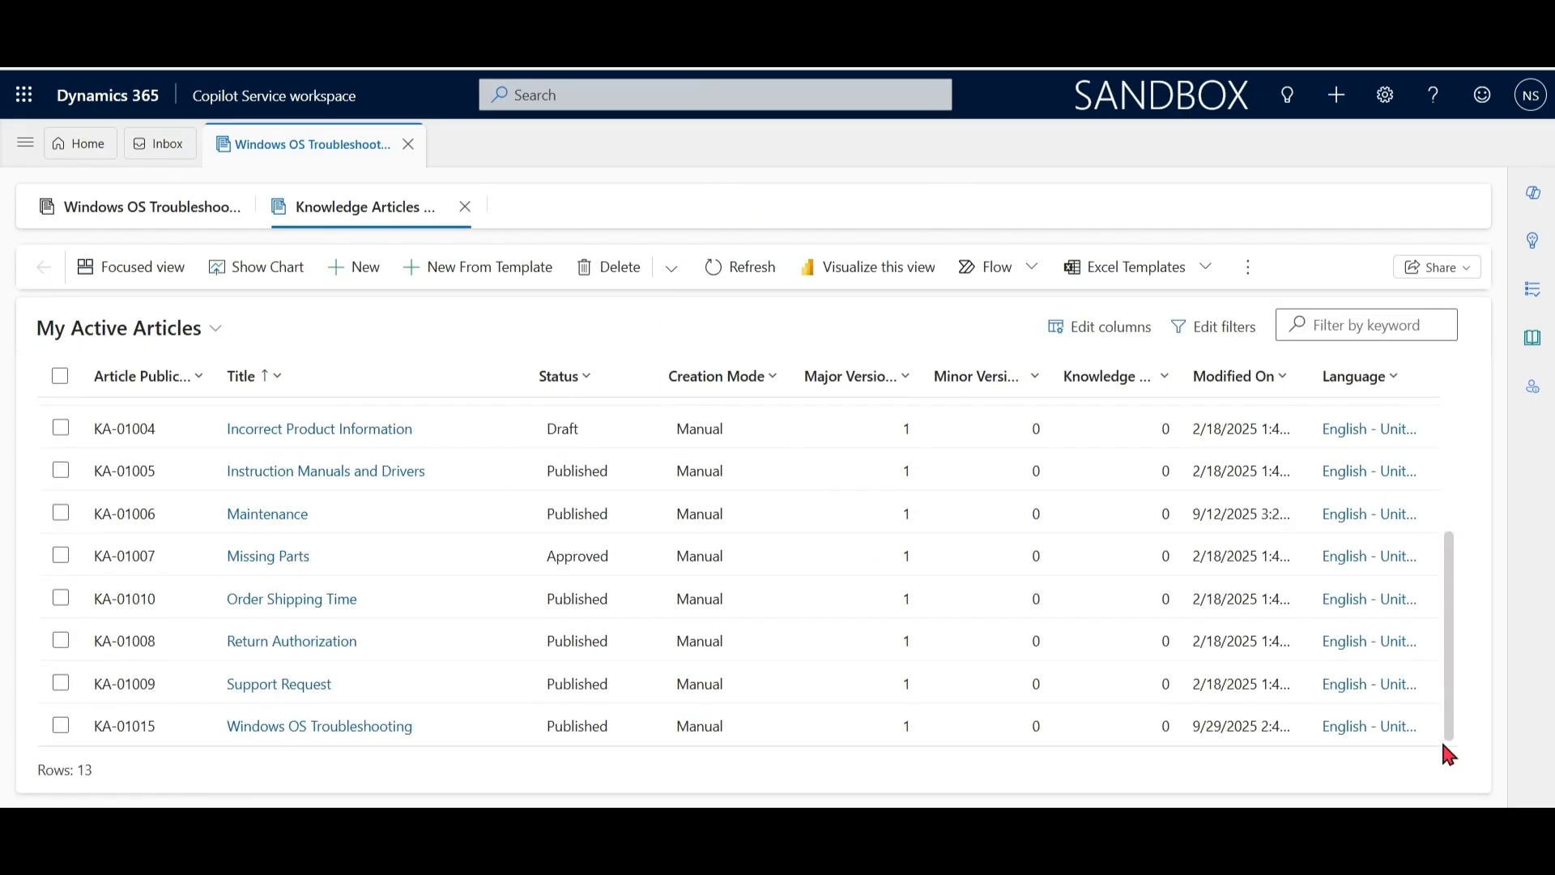
pyautogui.click(322, 732)
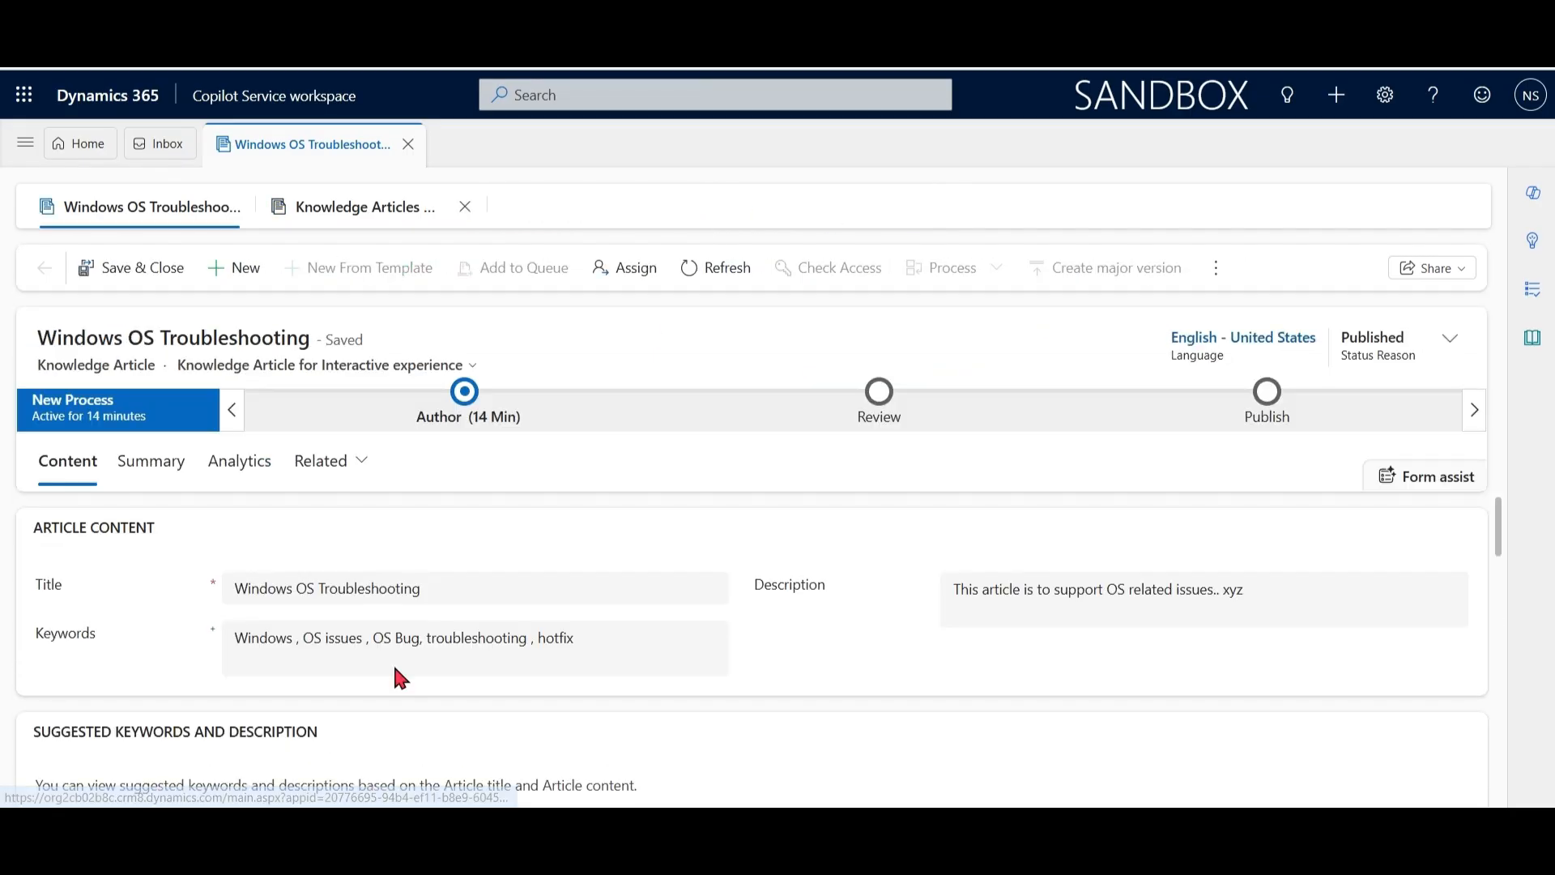
# Step: Examine the related versions in the Windows OS Troubleshooting article's summary and select major version 2
pyautogui.click(150, 471)
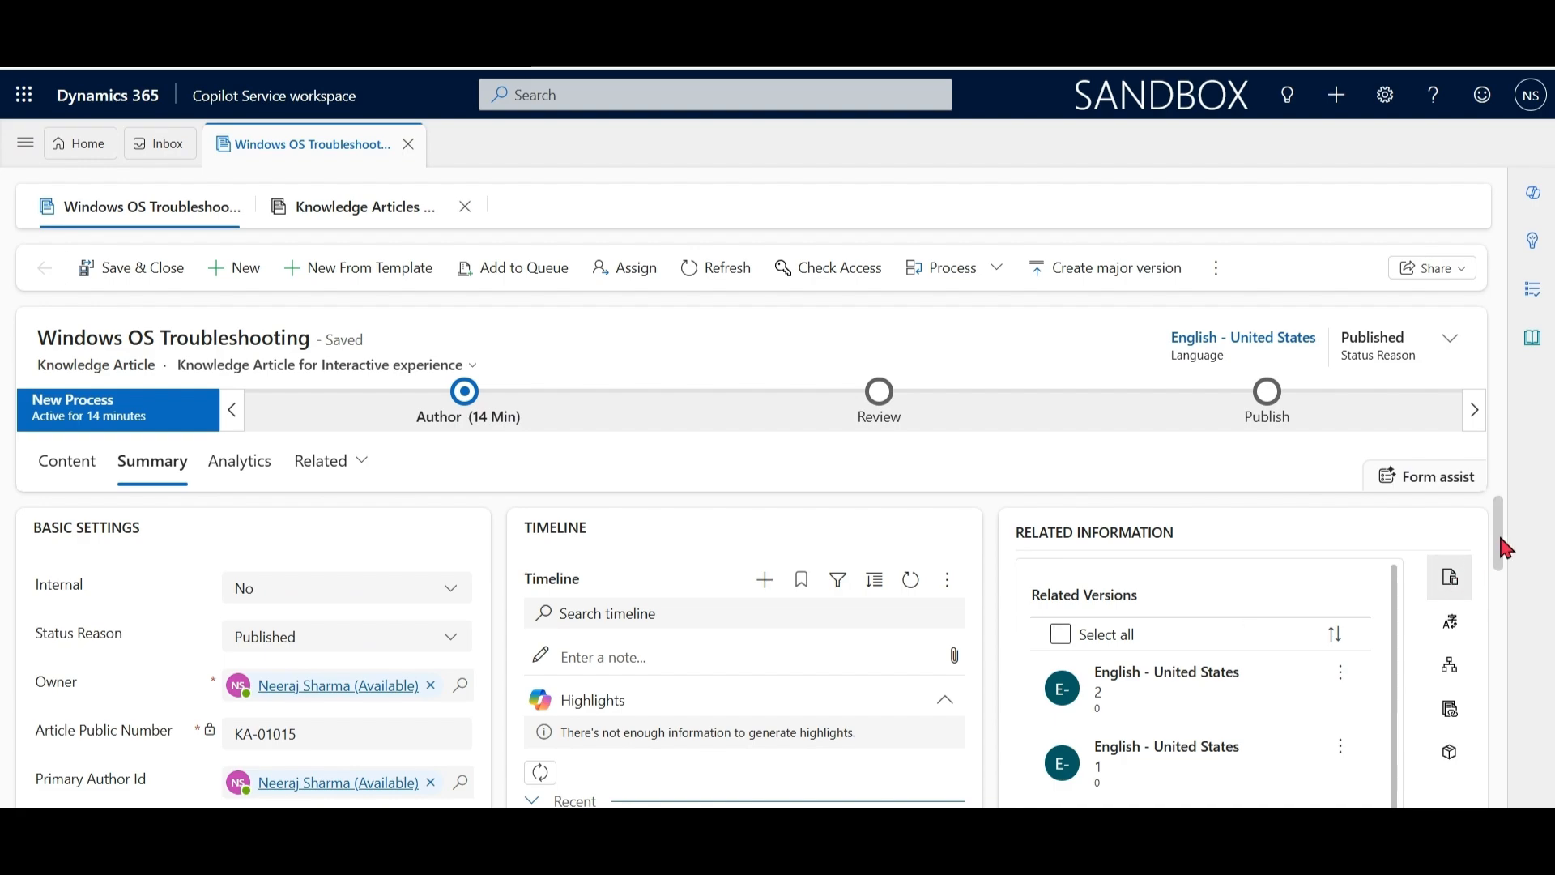
pyautogui.moveTo(1505, 544); pyautogui.dragTo(1502, 559)
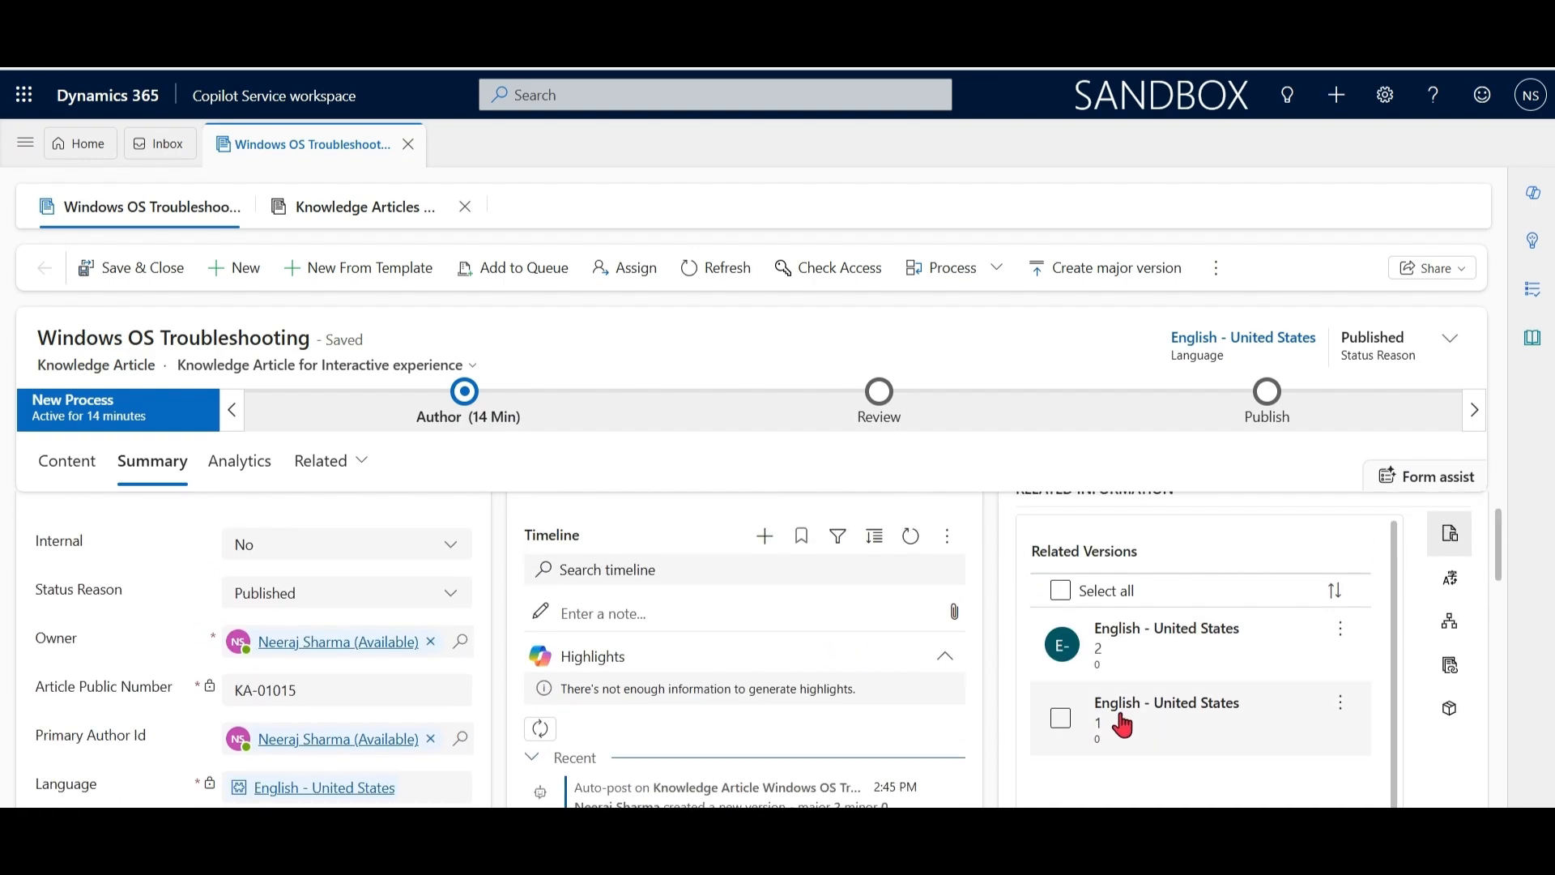
pyautogui.click(1180, 634)
pyautogui.click(1494, 779)
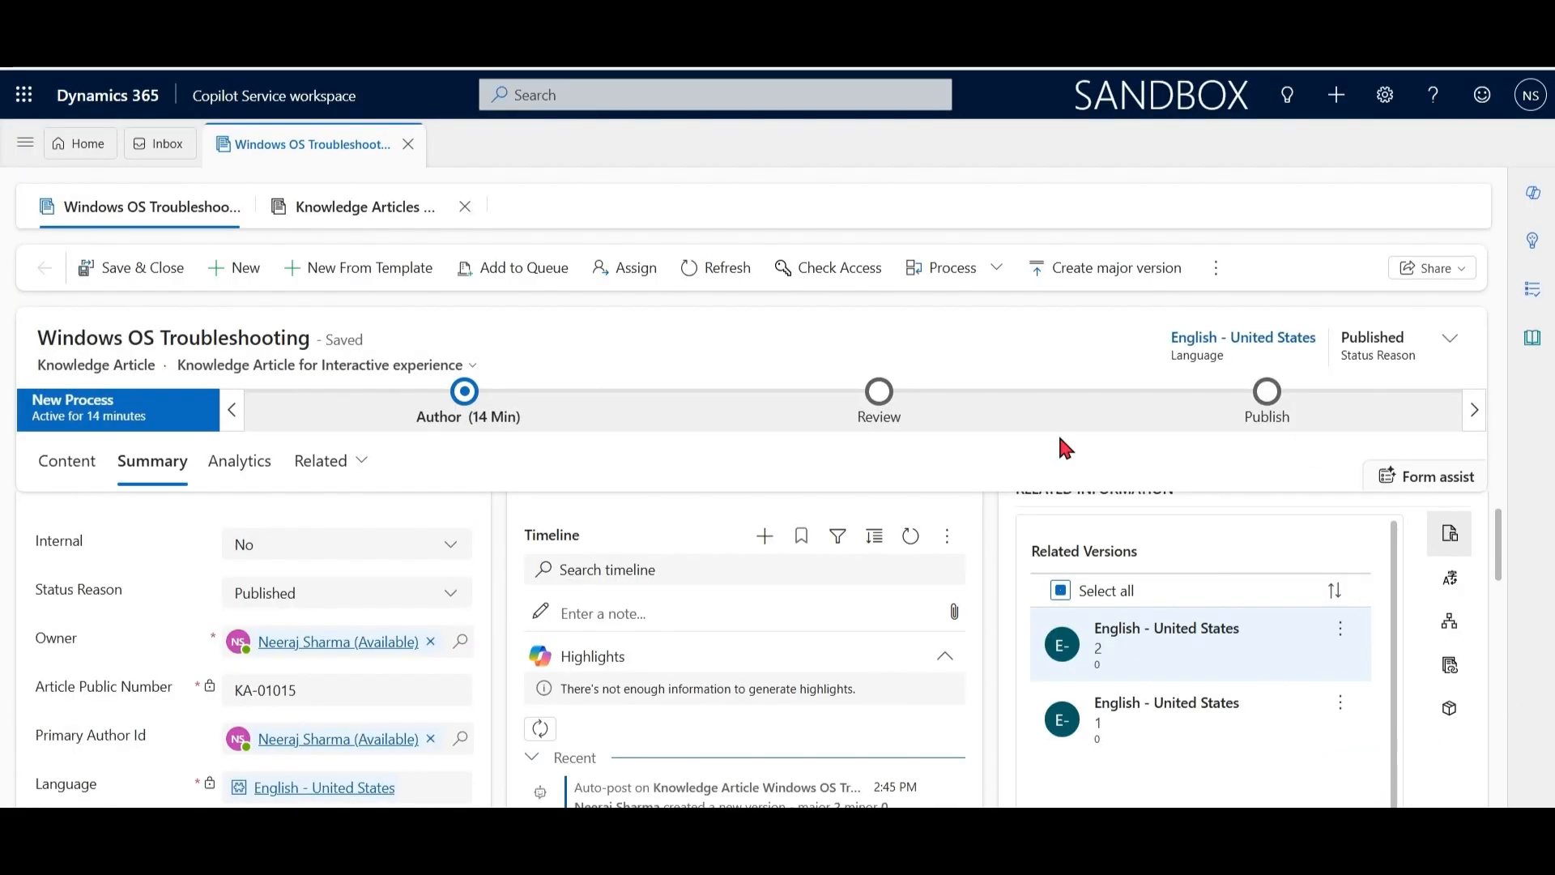
# Step: Open the Faulty product catalog (sample) case from My Active Cases and show its Smart assist suggestions
pyautogui.click(27, 145)
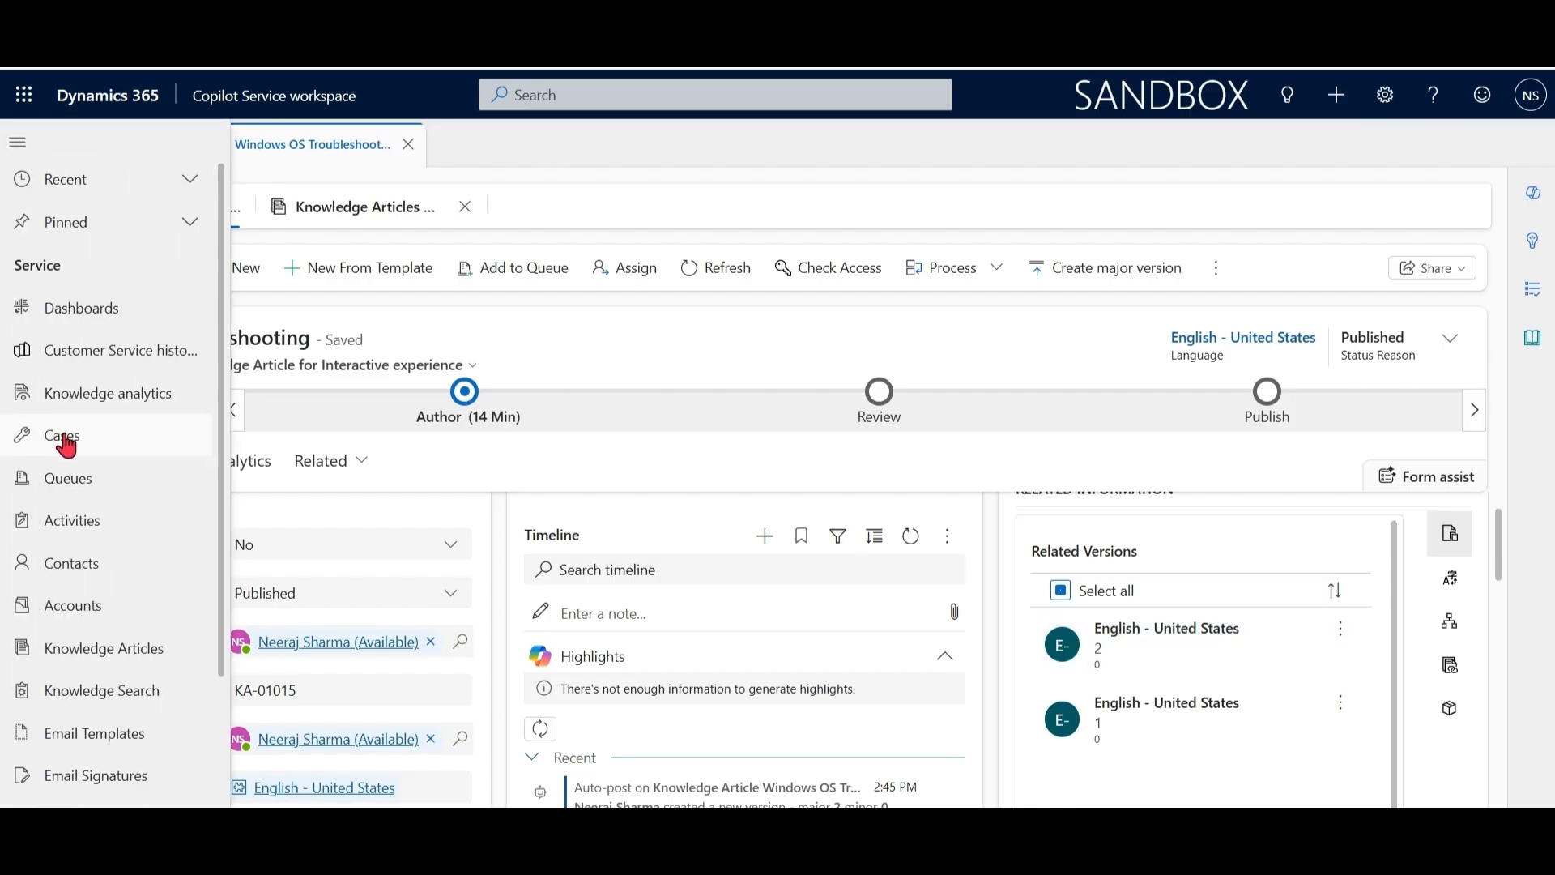
pyautogui.click(63, 435)
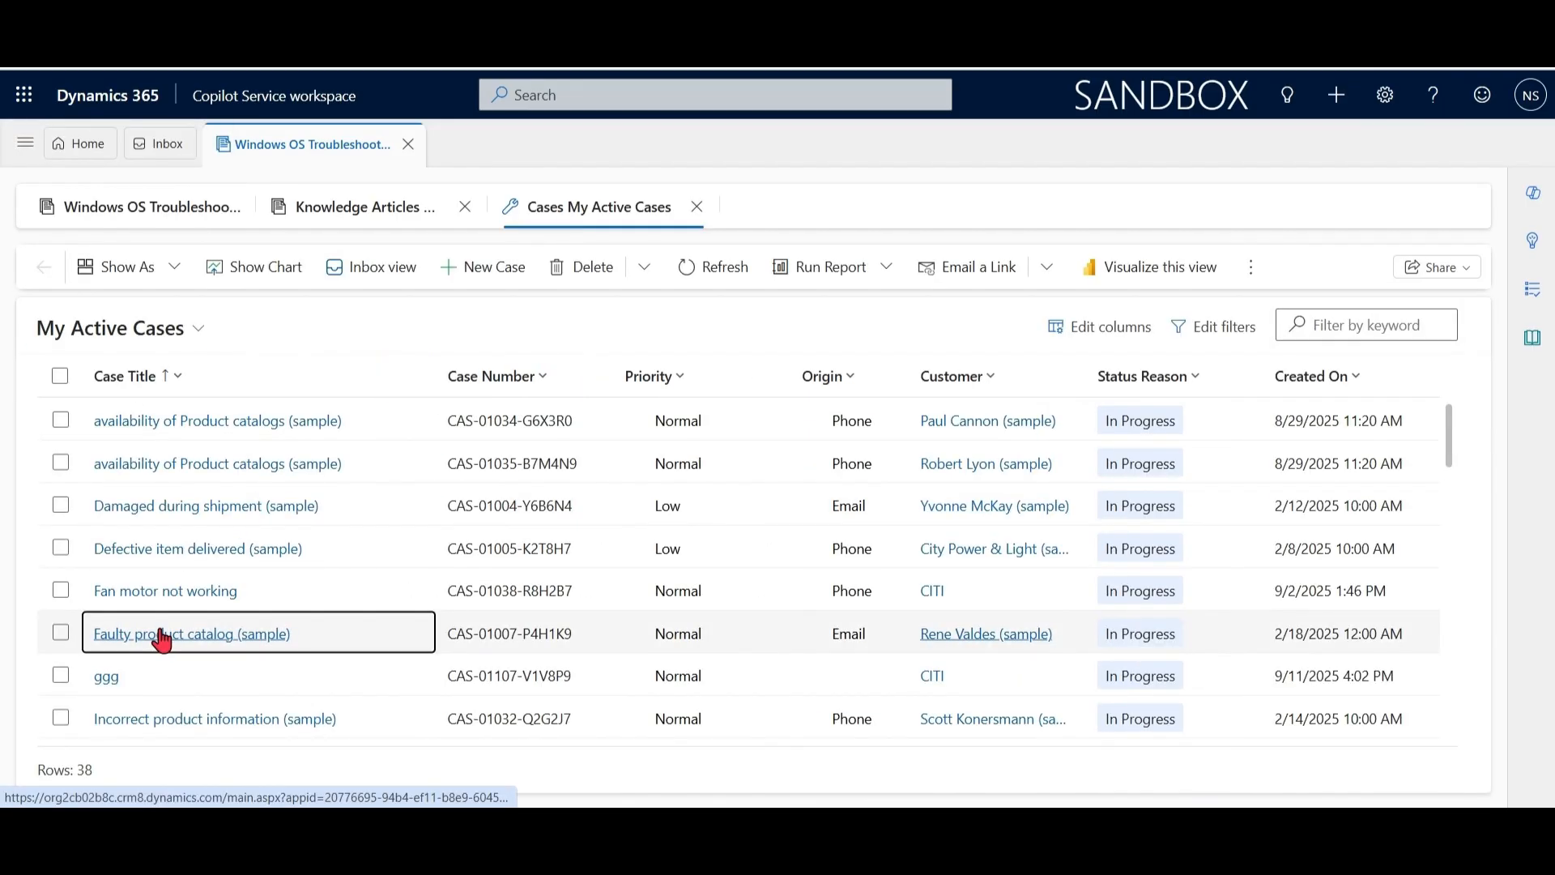
pyautogui.click(157, 635)
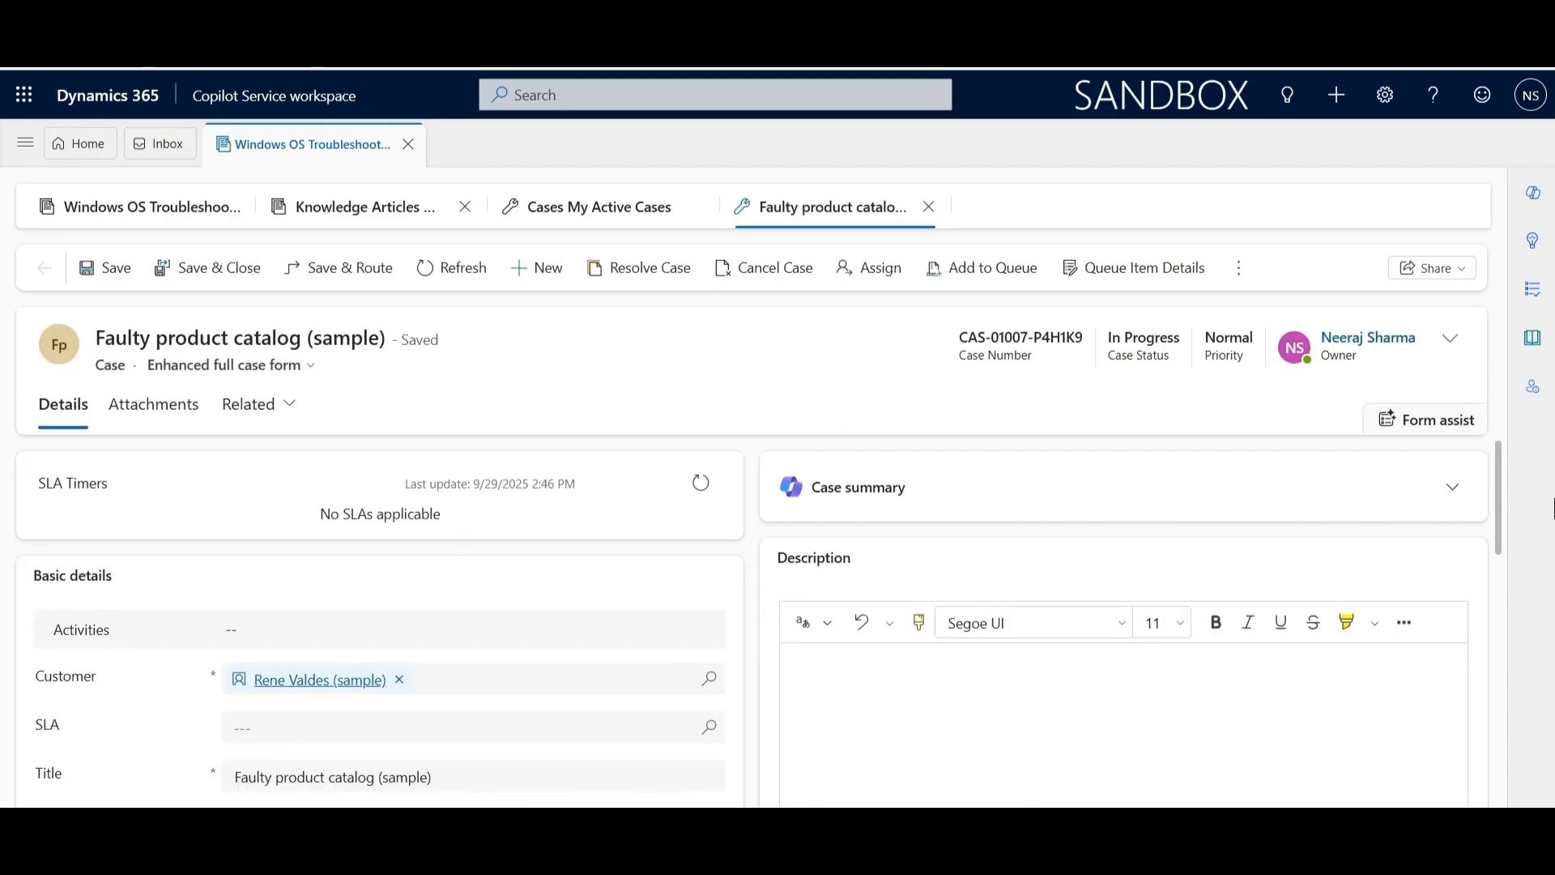
pyautogui.click(1532, 242)
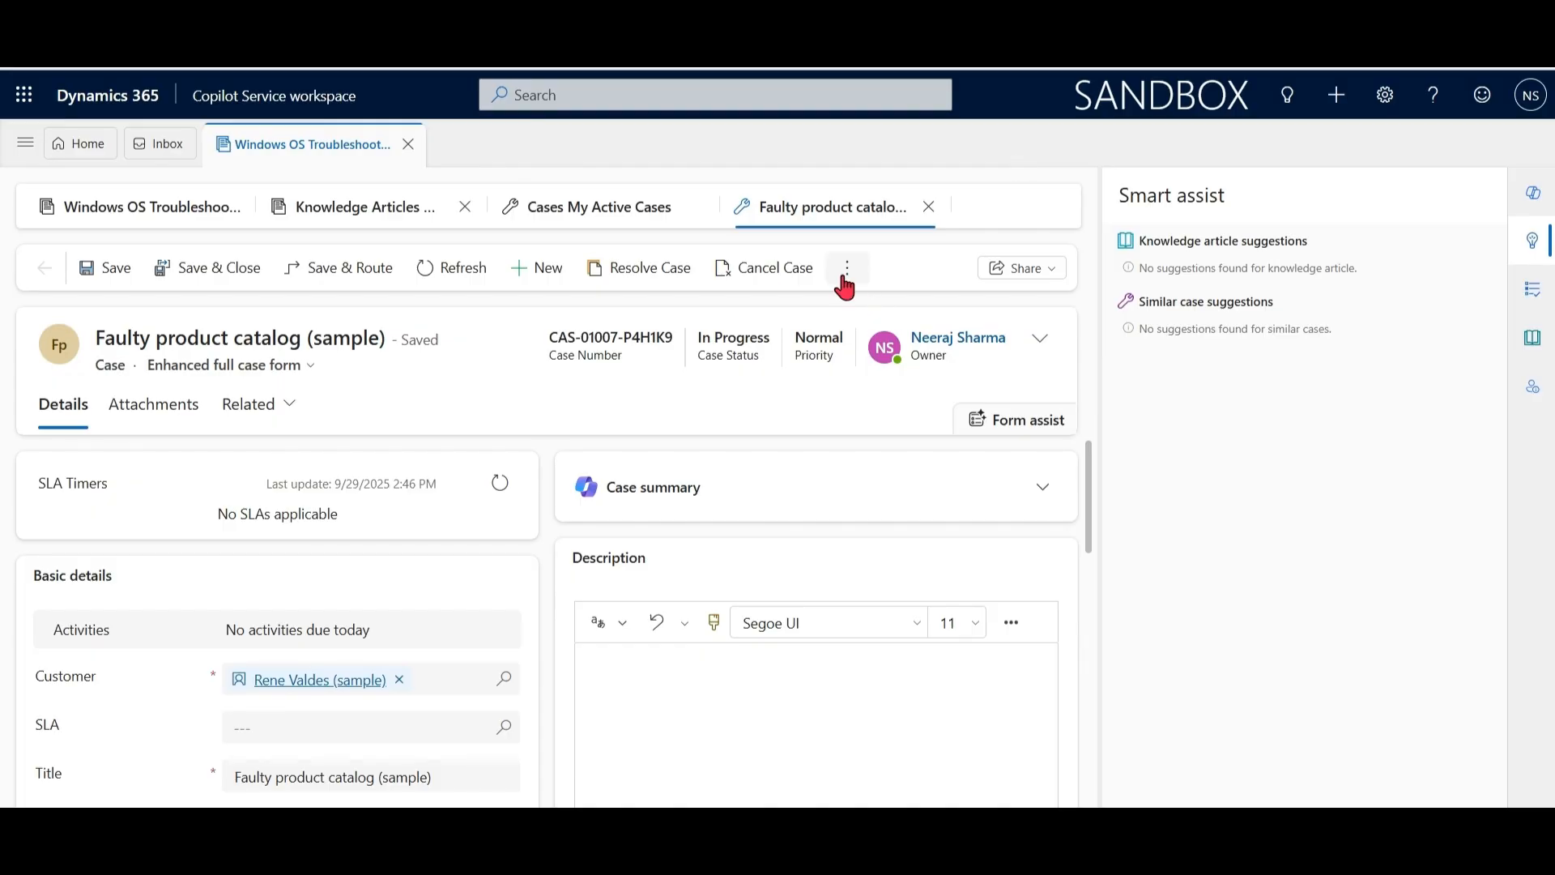
# Step: Convert the case to a knowledge article with "Open the new knowledge article" set to Yes, and close the Smart assist pane
pyautogui.click(845, 272)
pyautogui.click(1043, 554)
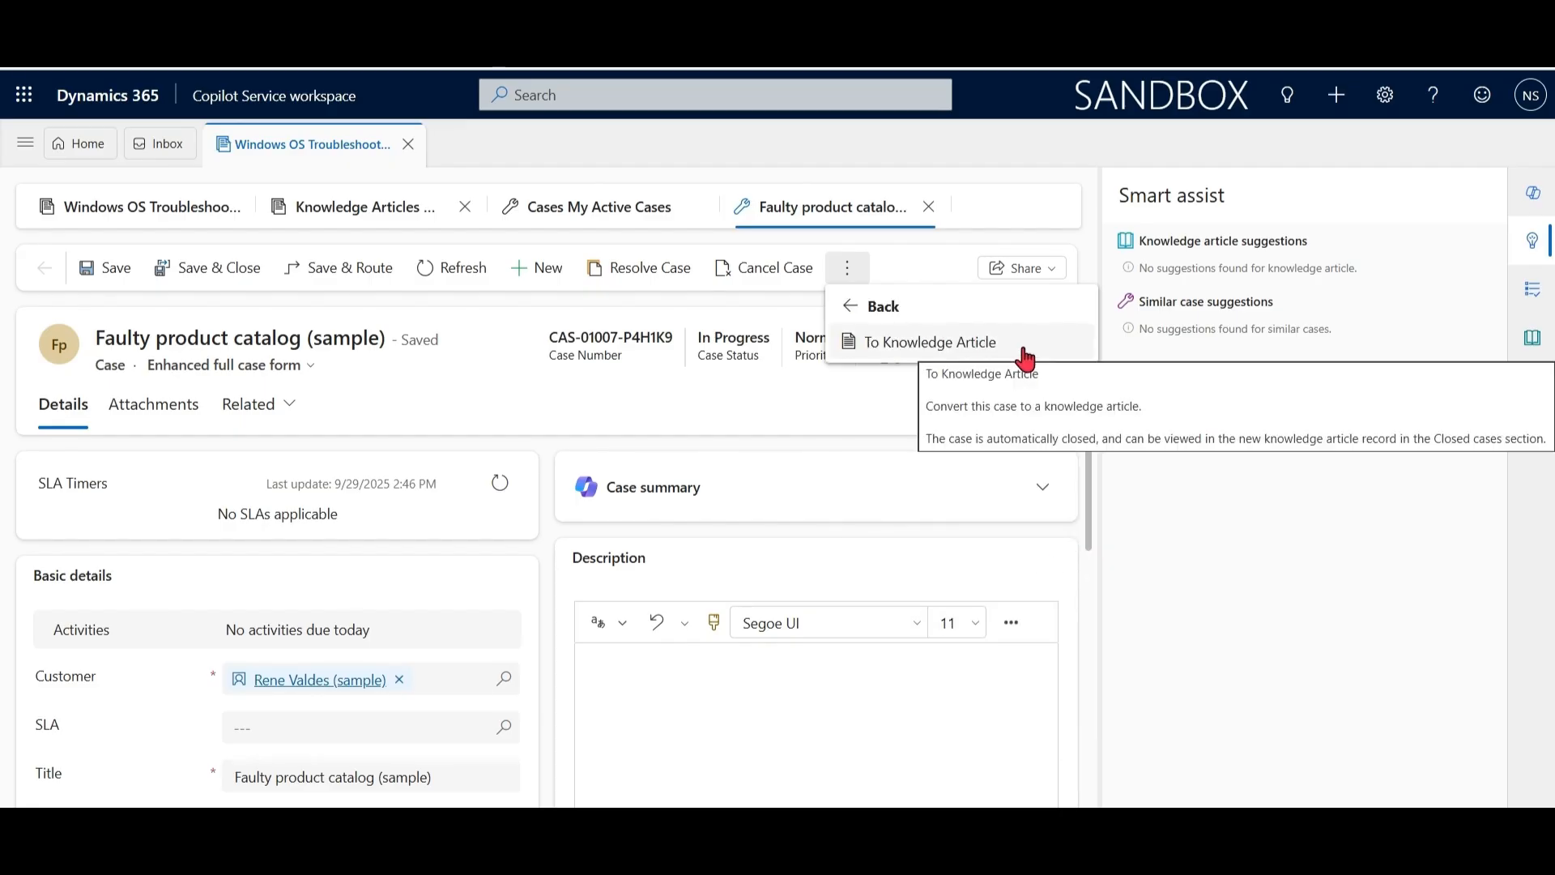
pyautogui.click(1024, 349)
pyautogui.click(834, 484)
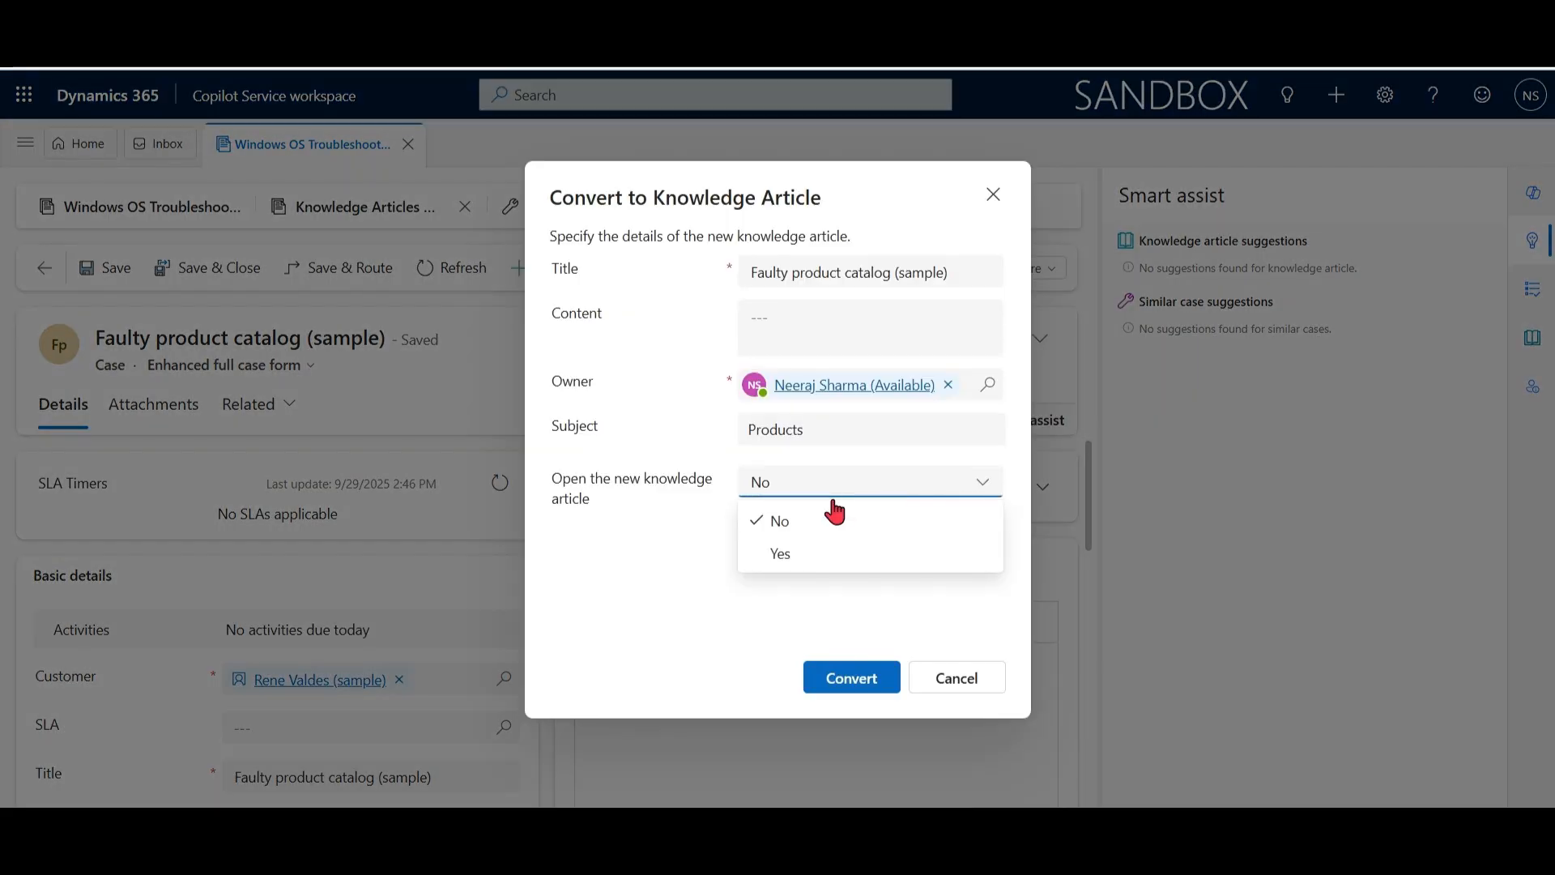
pyautogui.click(805, 553)
pyautogui.click(865, 685)
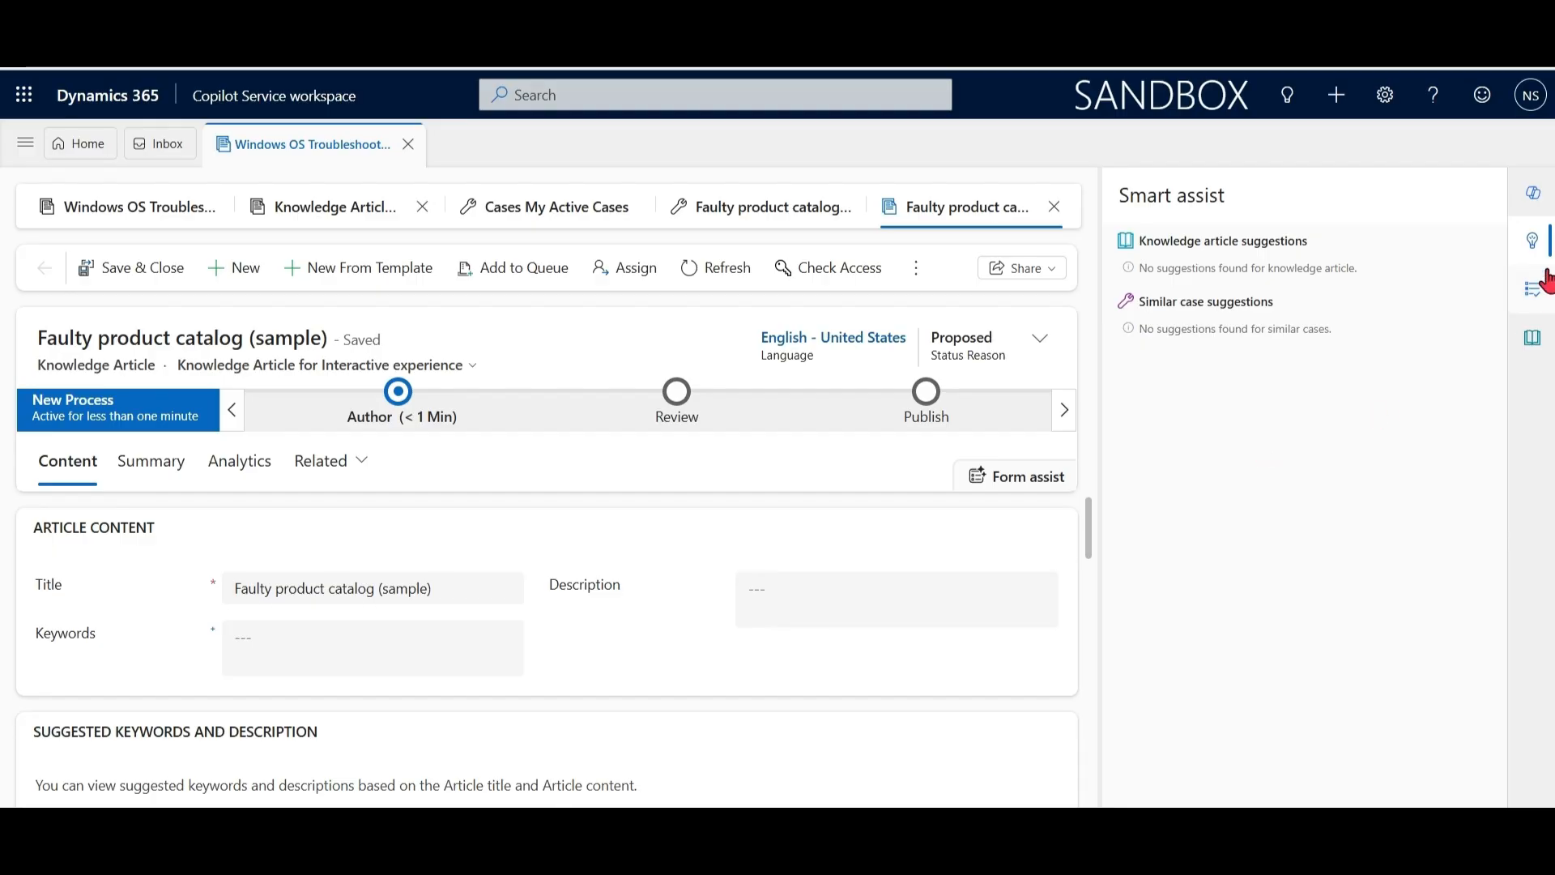
pyautogui.click(1532, 241)
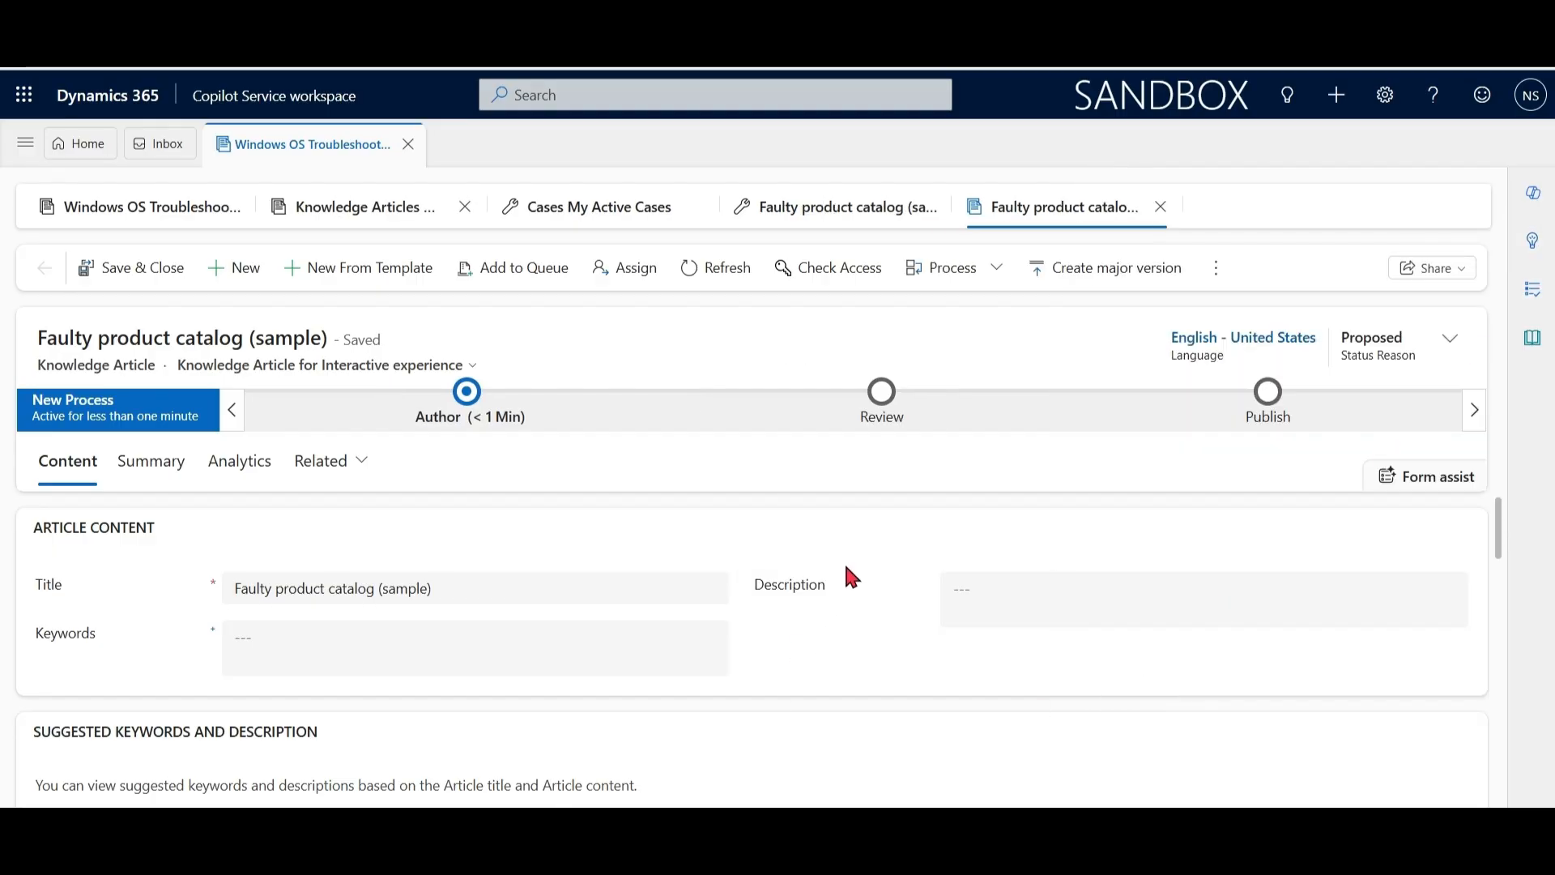